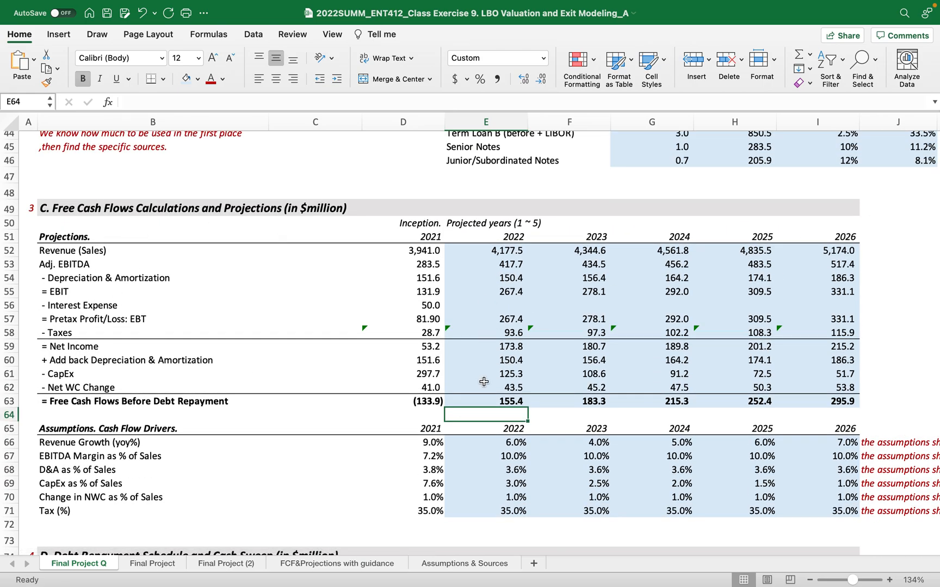
Review the blank Debt Repayment Schedule and Cash Sweep section, from the LIBOR projections down to the credit statistics projection.
scroll(484, 381, down, 8)
scroll(484, 382, down, 1)
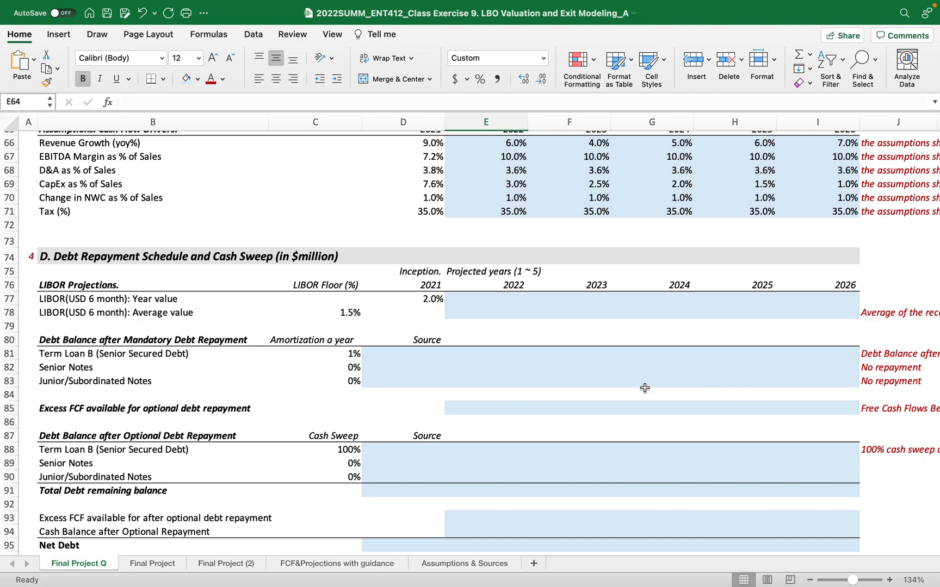
scroll(245, 393, down, 2)
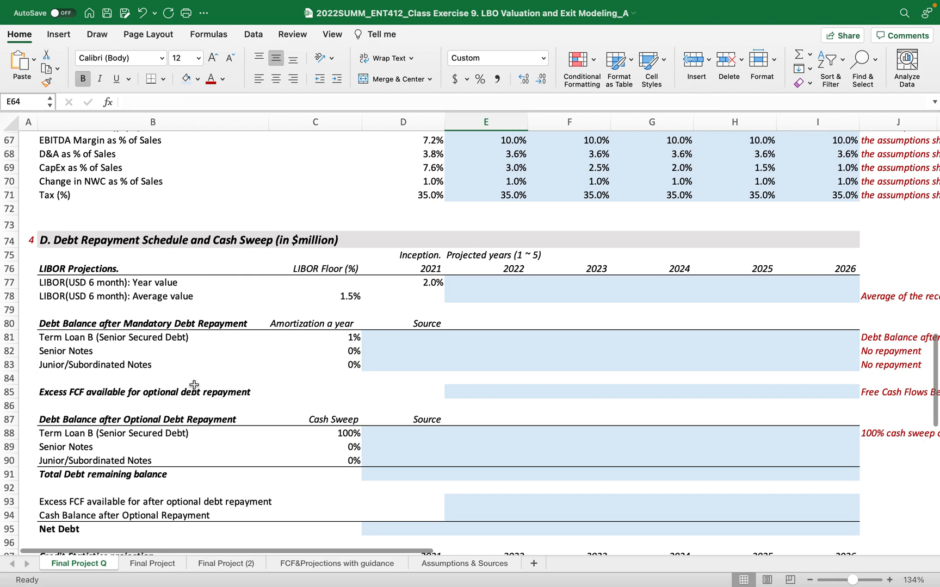
scroll(90, 433, down, 1)
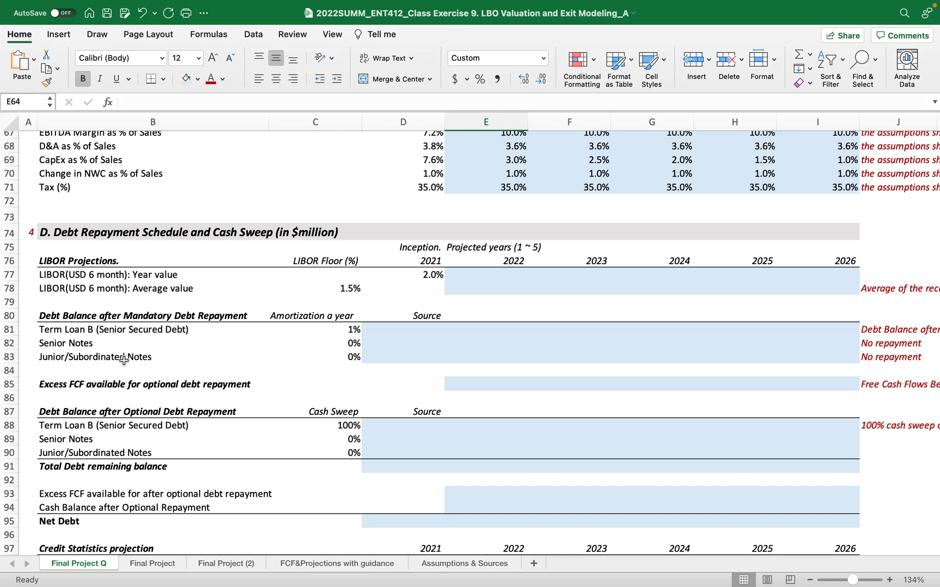
scroll(125, 357, down, 4)
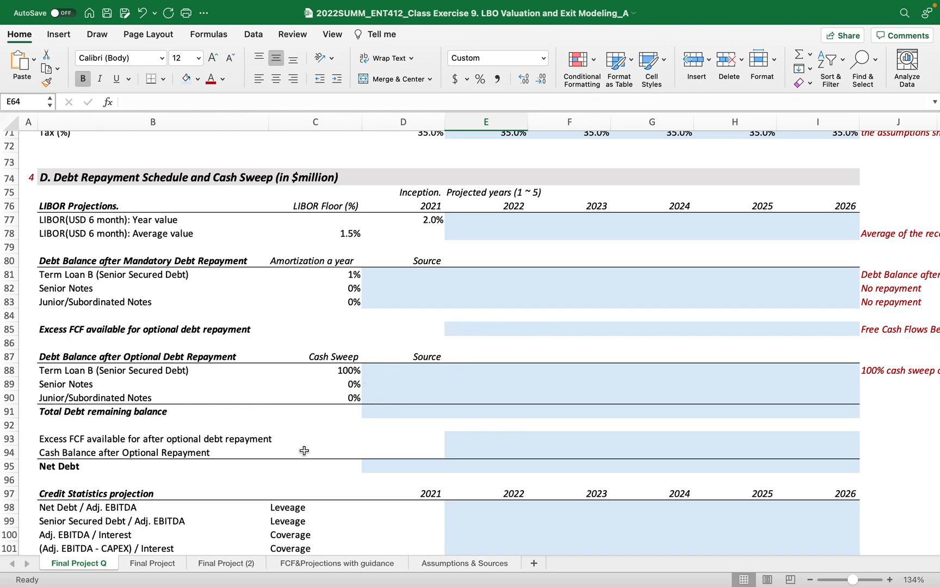
scroll(356, 441, down, 2)
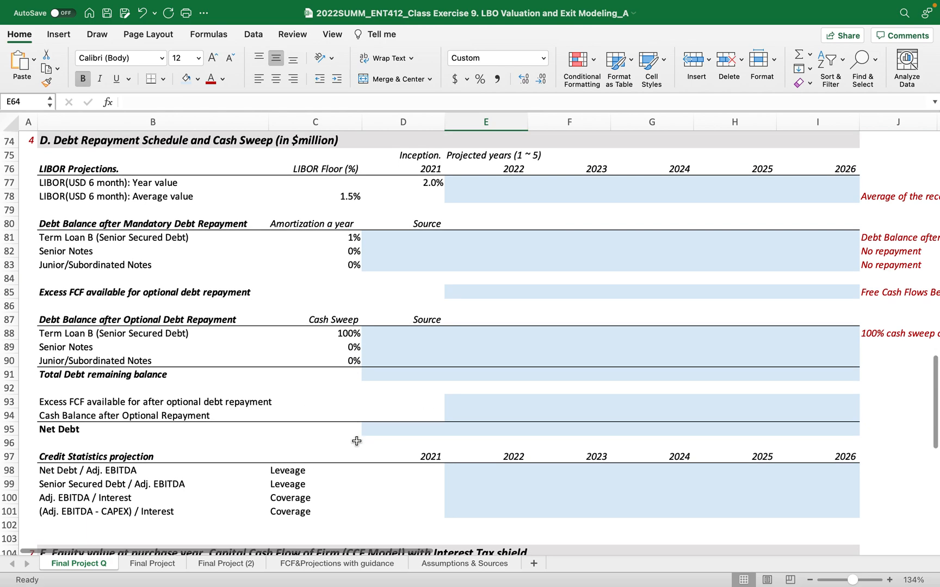
scroll(359, 425, down, 3)
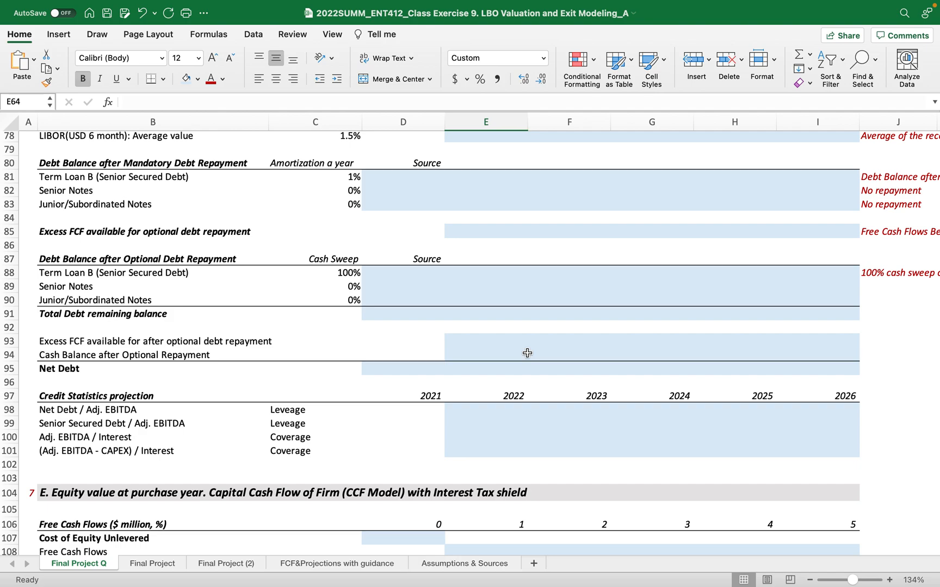
scroll(338, 397, down, 2)
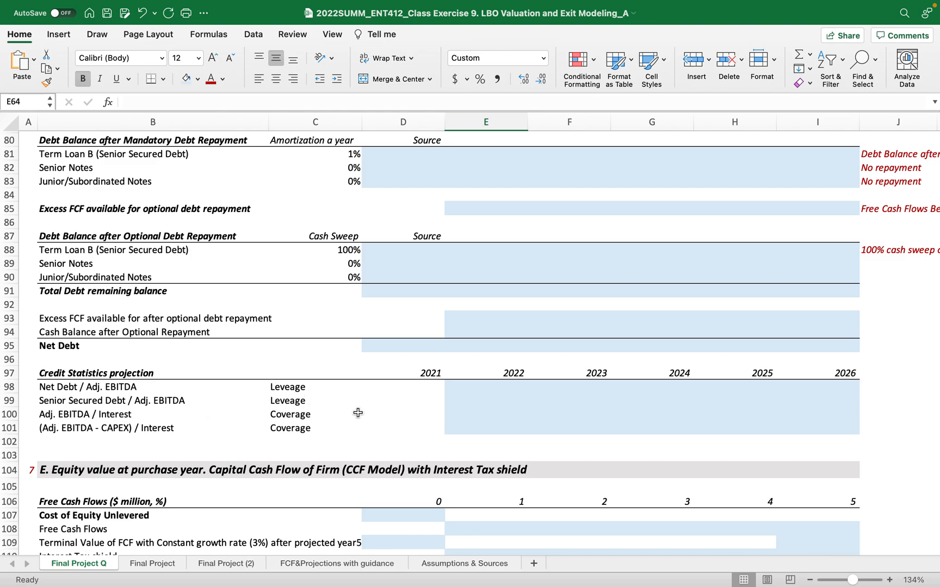
Enter the LIBOR (USD 6 month) year values for 2022 to 2026 in row 77 as 3%, 4%, 3%, 2% and 1%.
scroll(358, 412, up, 5)
click(488, 272)
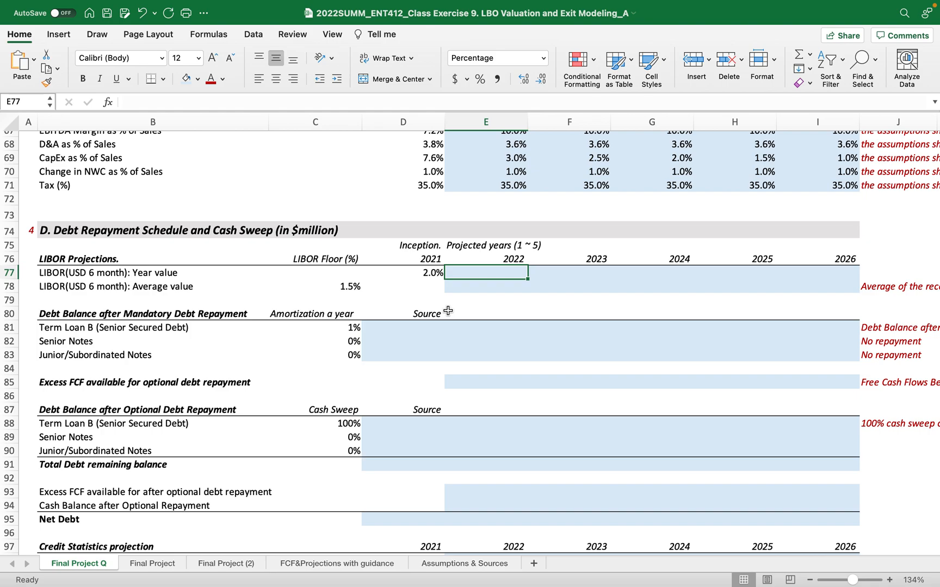
text(3)
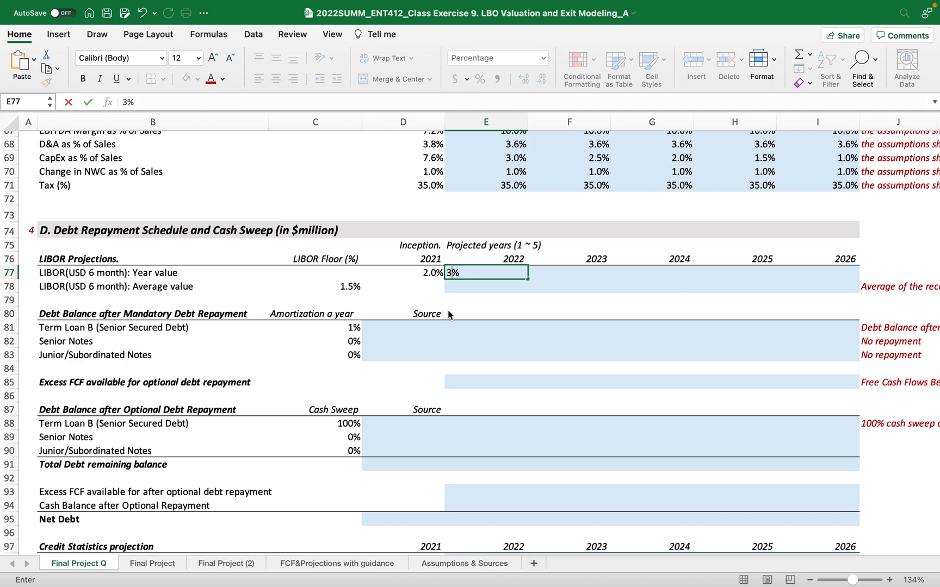
key(Tab)
text(4)
key(Tab)
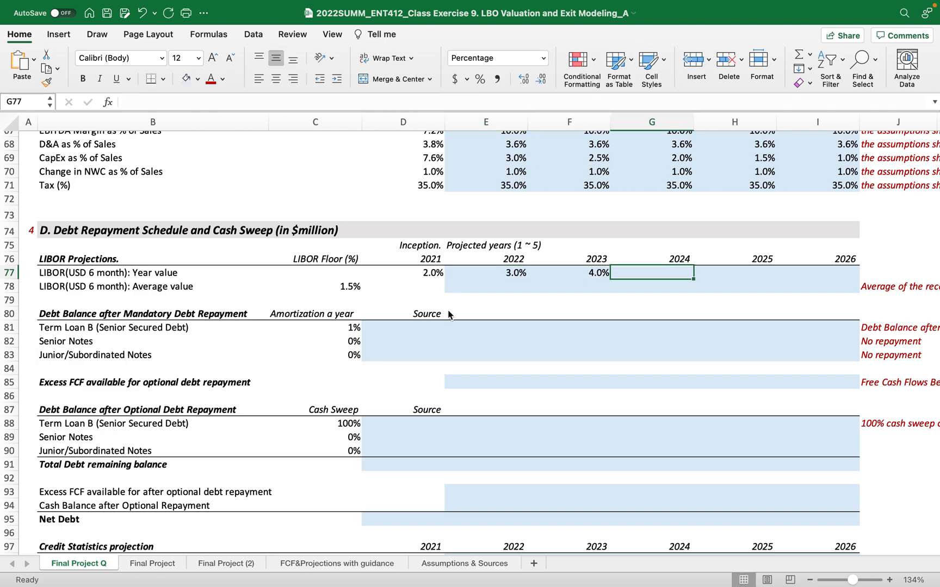
text(3)
key(Tab)
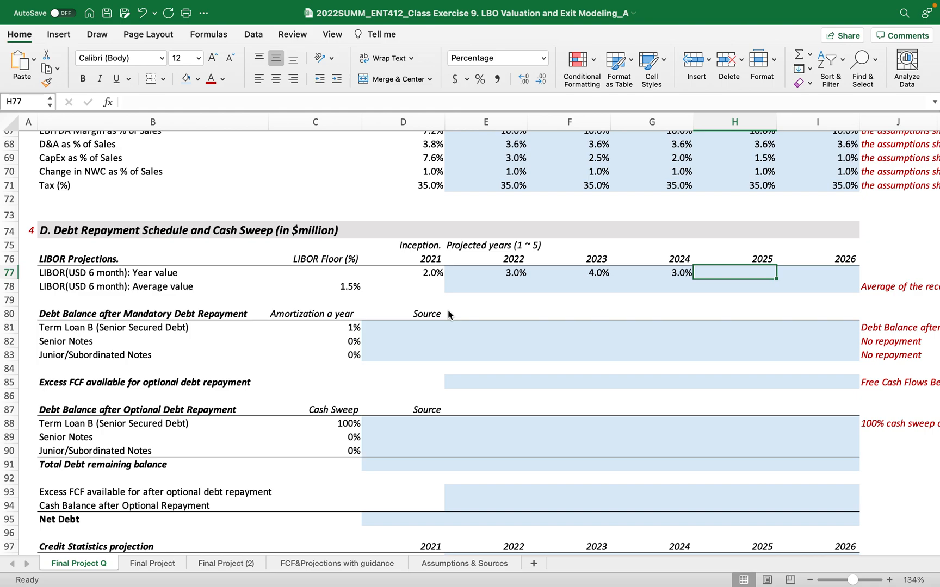
text(2)
key(Tab)
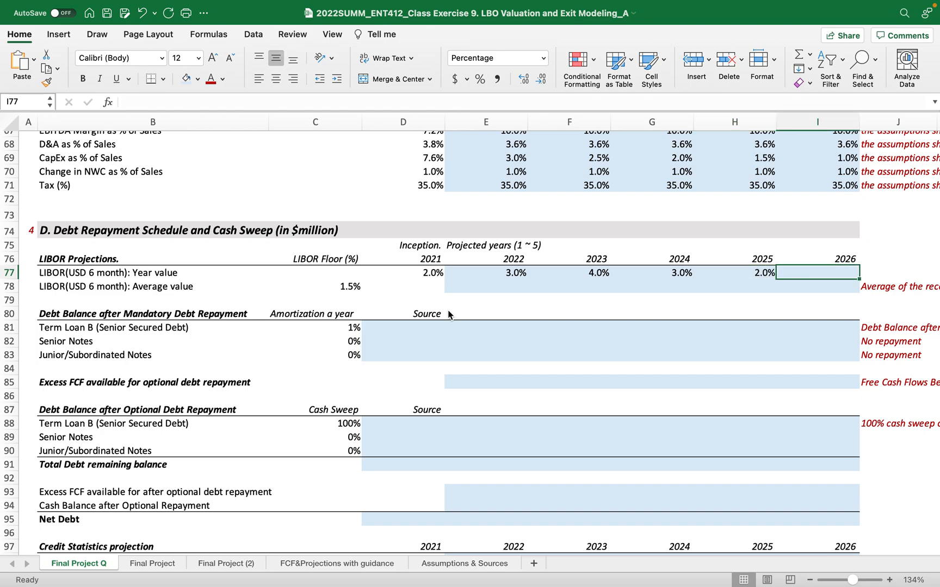
text(1)
key(Tab)
key(Down)
key(Left)
key(Left)
key(Left)
key(Left)
key(Left)
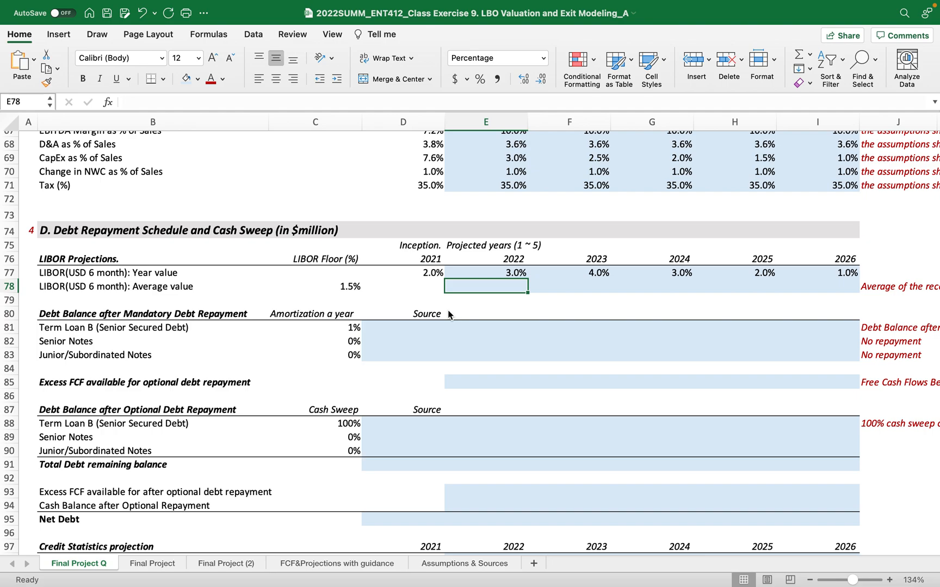
Examine the two LIBOR rows and the interest rate of Term Loan B (before + LIBOR) in the Sources table.
click(114, 274)
drag(112, 279, 112, 292)
click(487, 286)
scroll(698, 299, up, 10)
scroll(699, 299, up, 5)
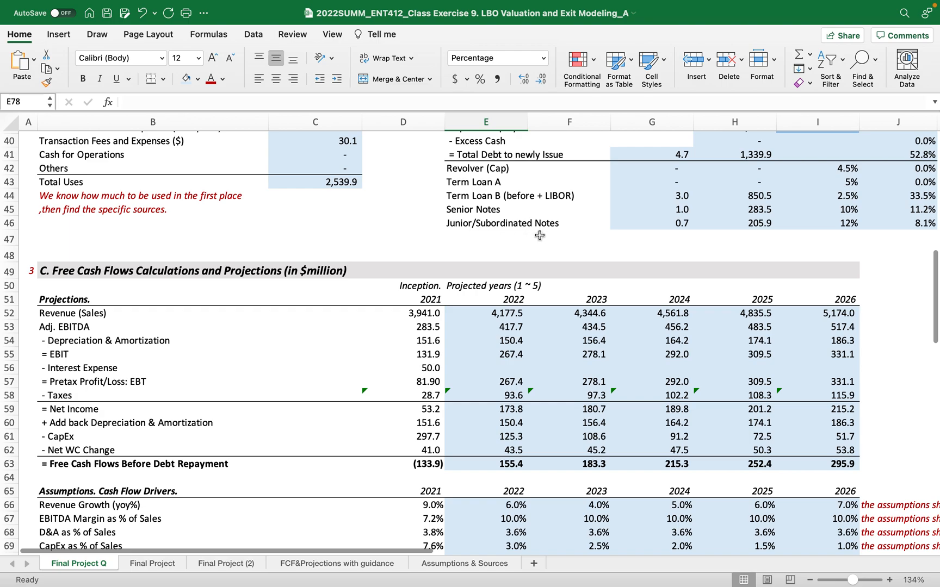
click(564, 196)
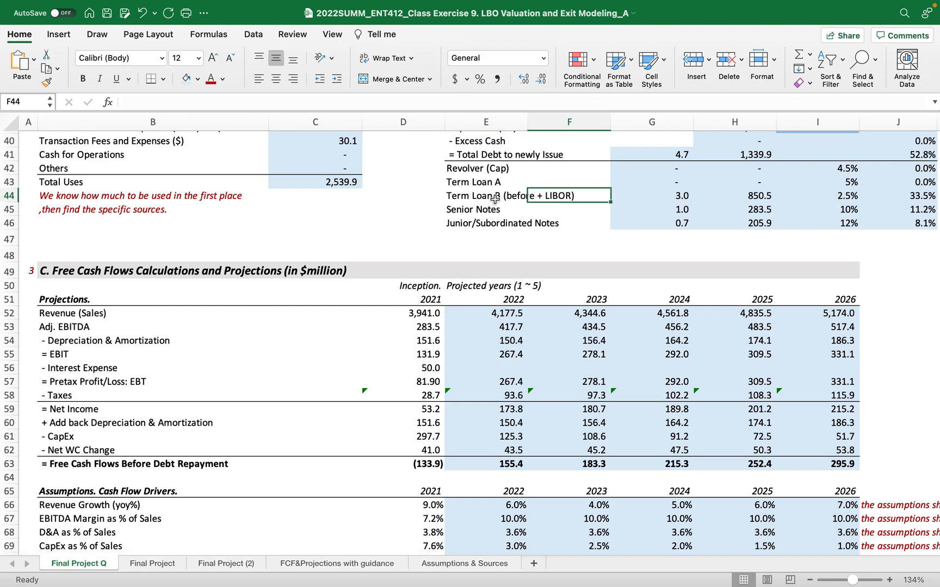
click(818, 195)
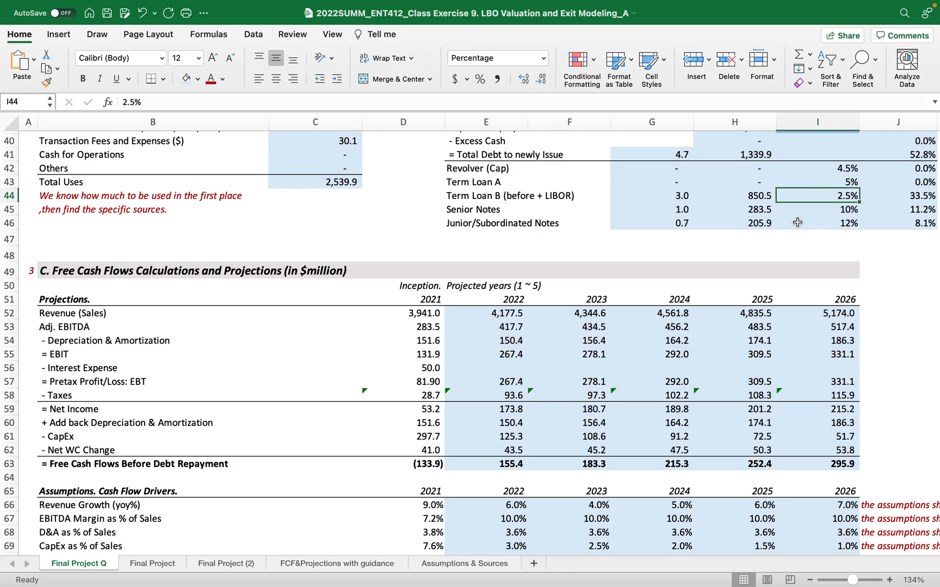
scroll(774, 245, down, 10)
scroll(774, 245, up, 2)
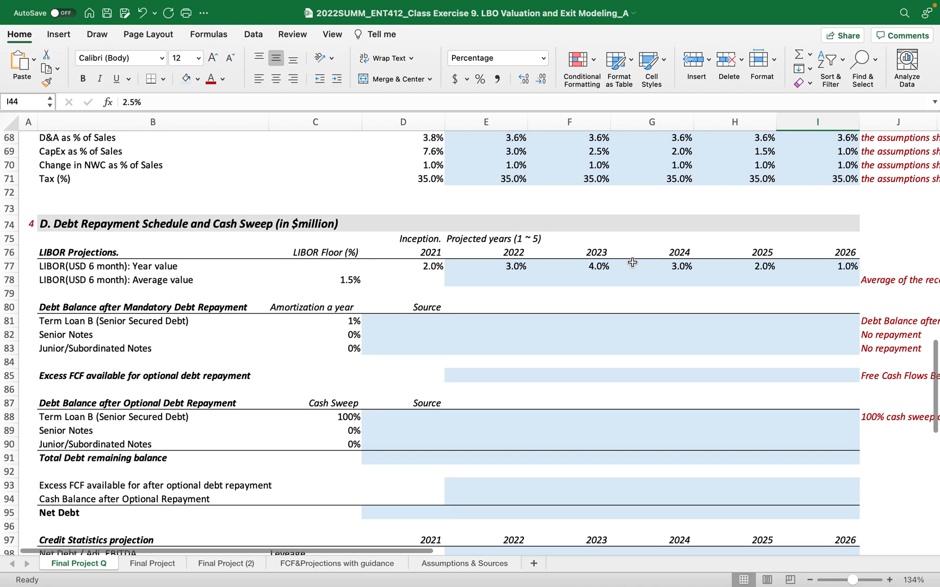
Calculate the 2022 average LIBOR in E78 with =AVERAGE(D77:E77) and fill the formula across to 2026.
click(482, 280)
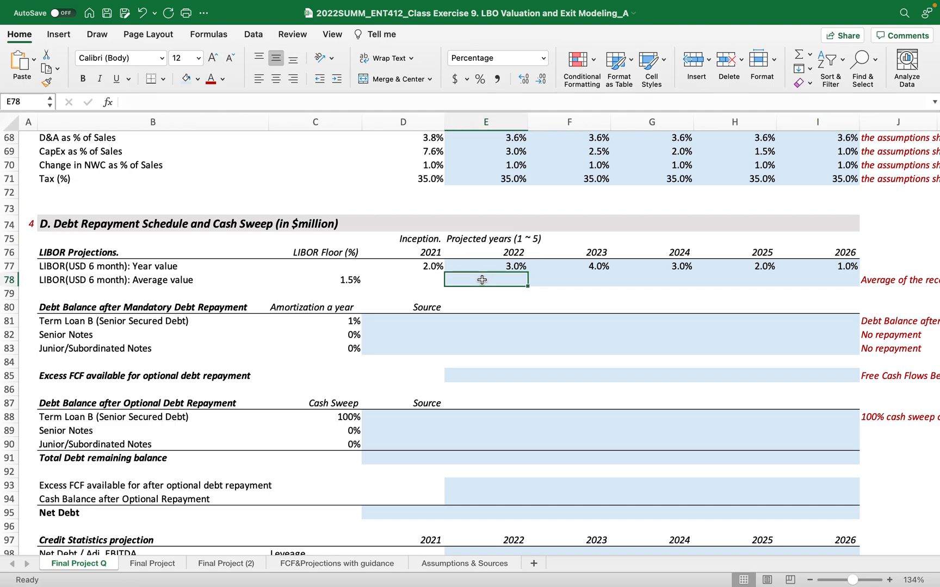
text(=aver)
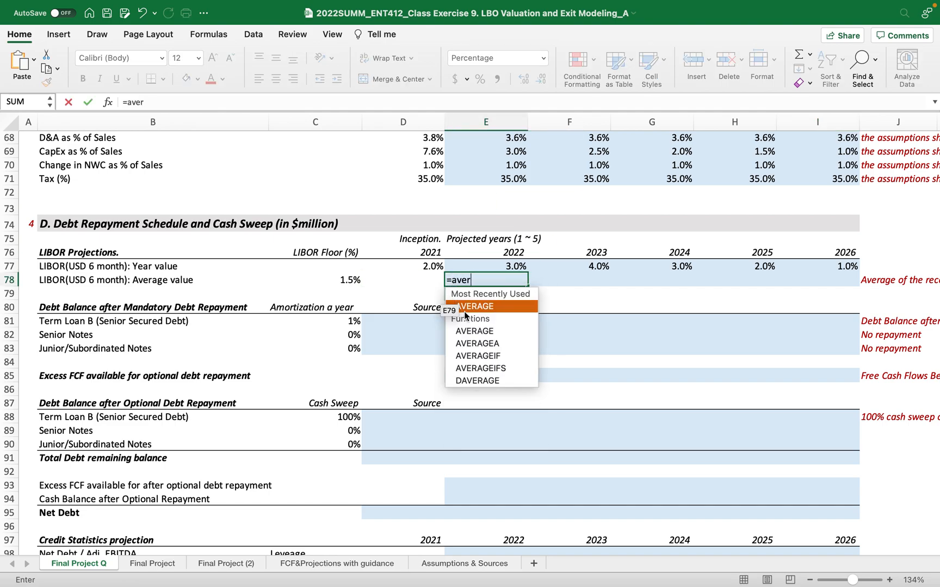
key(Tab)
drag(424, 266, 488, 266)
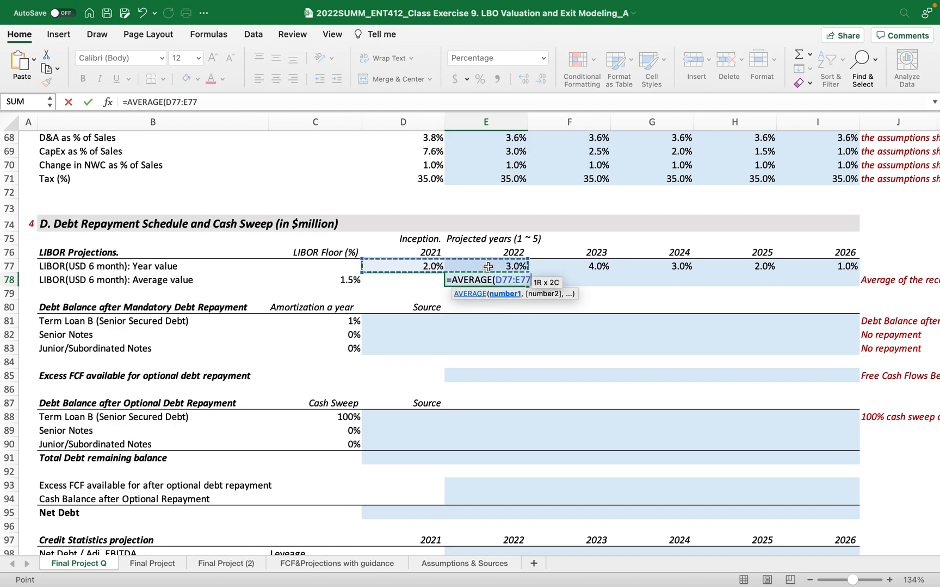
key(Return)
click(499, 281)
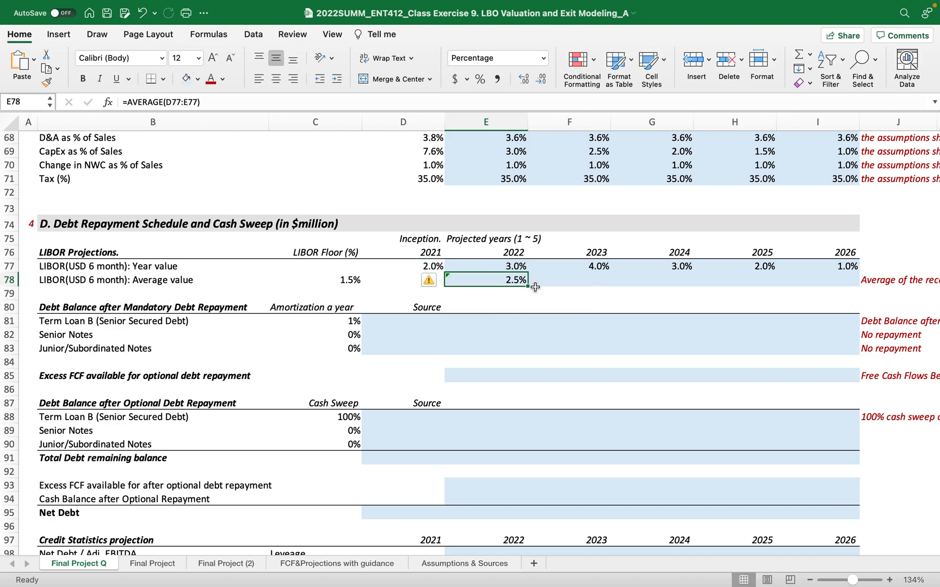
drag(528, 287, 832, 284)
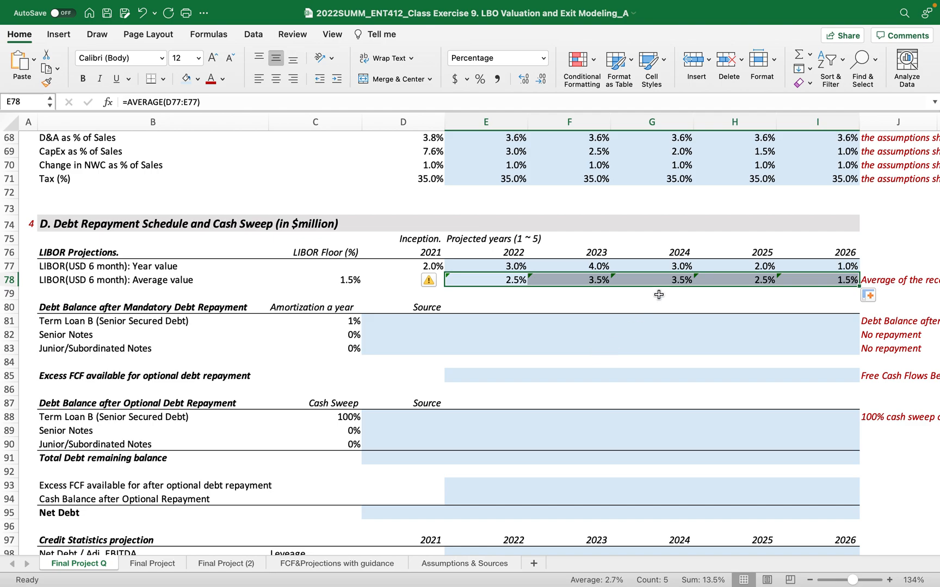
click(632, 308)
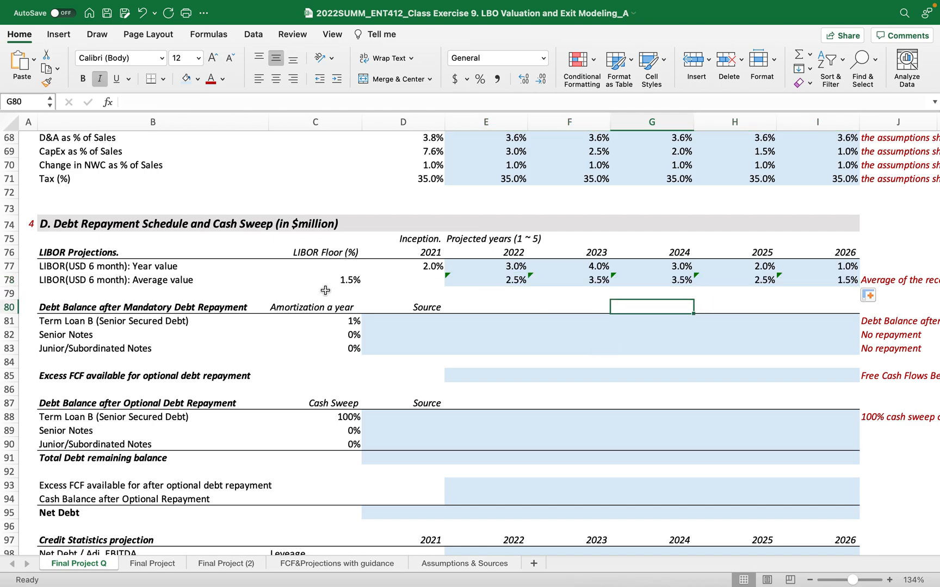
Link the Term Loan B source balance in D81 to its amount in the Sources table with =H44.
scroll(512, 274, up, 9)
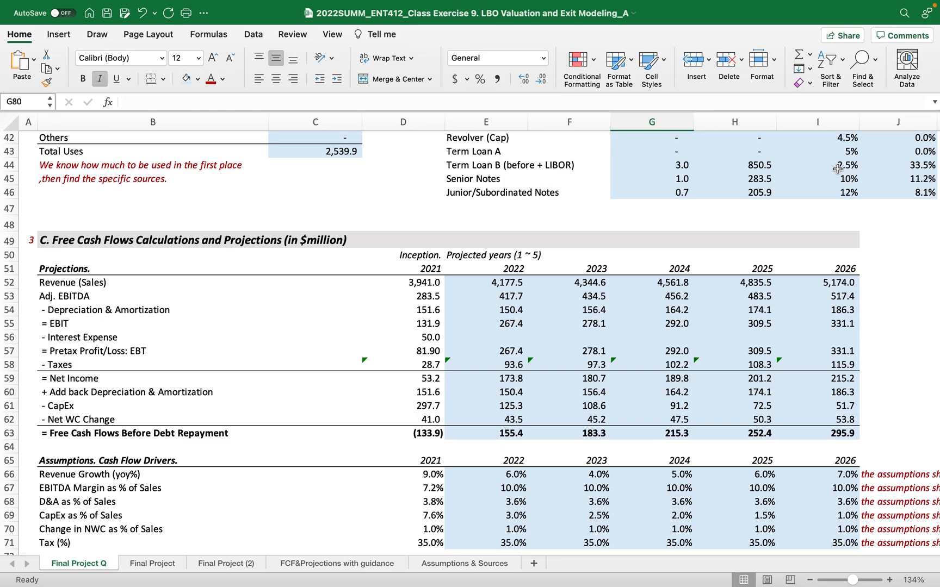
scroll(762, 209, down, 8)
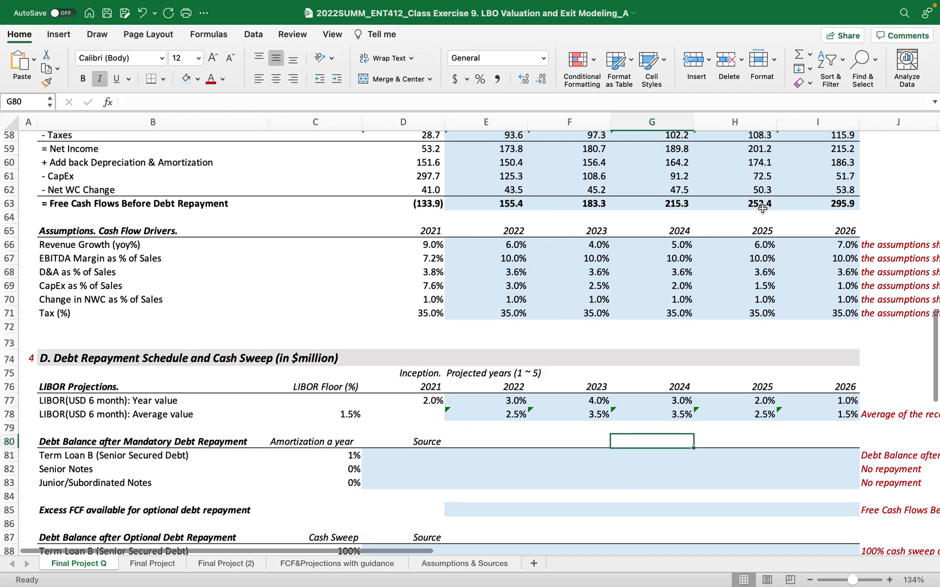
scroll(761, 209, down, 1)
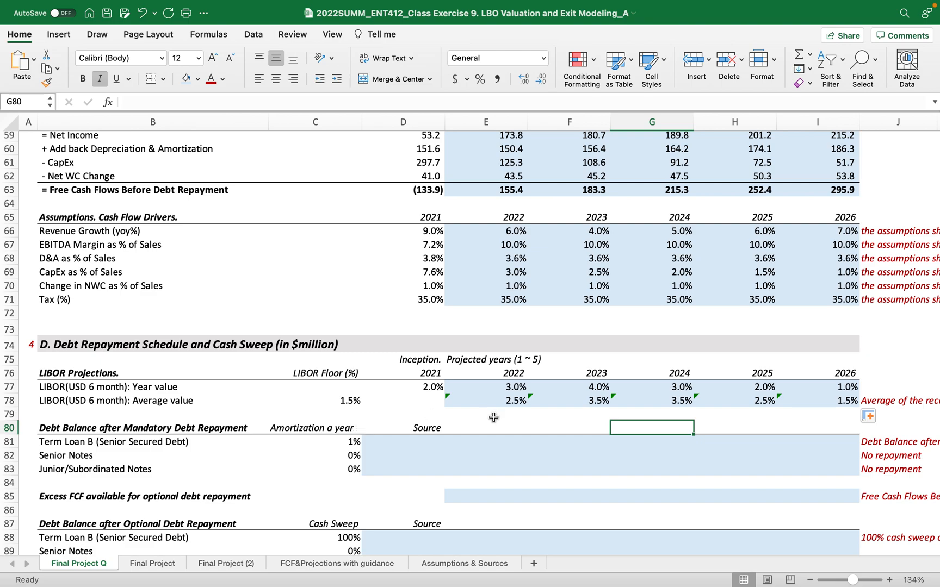
scroll(490, 417, down, 1)
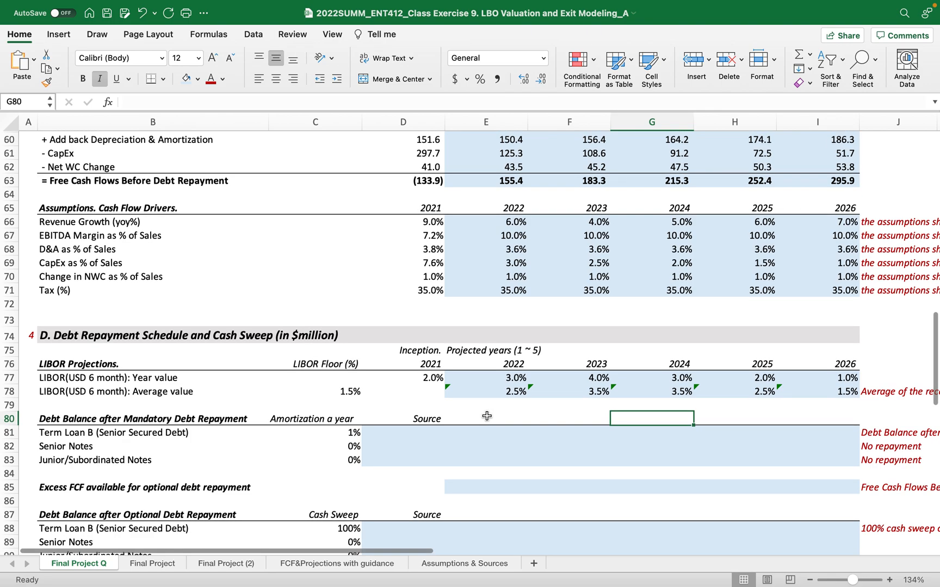
click(500, 394)
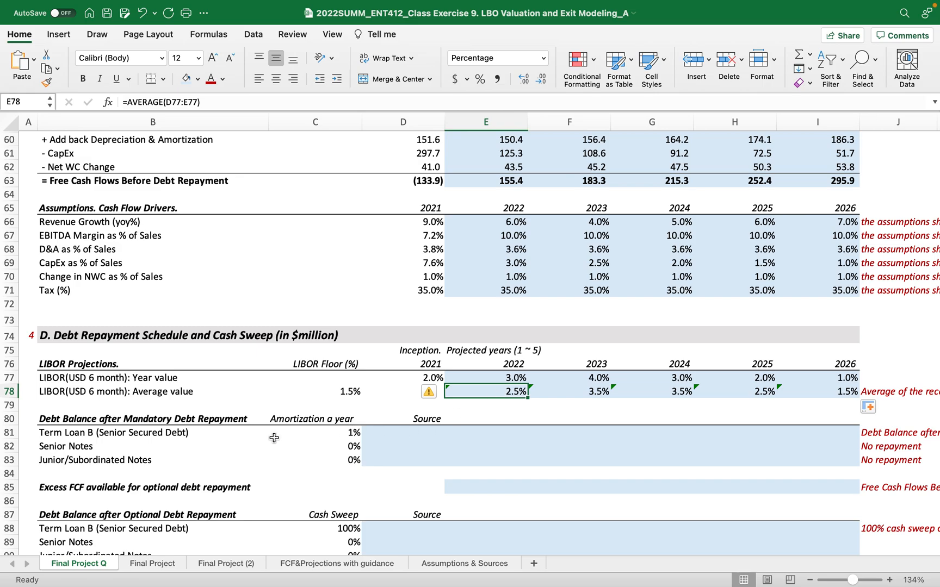
scroll(274, 438, down, 3)
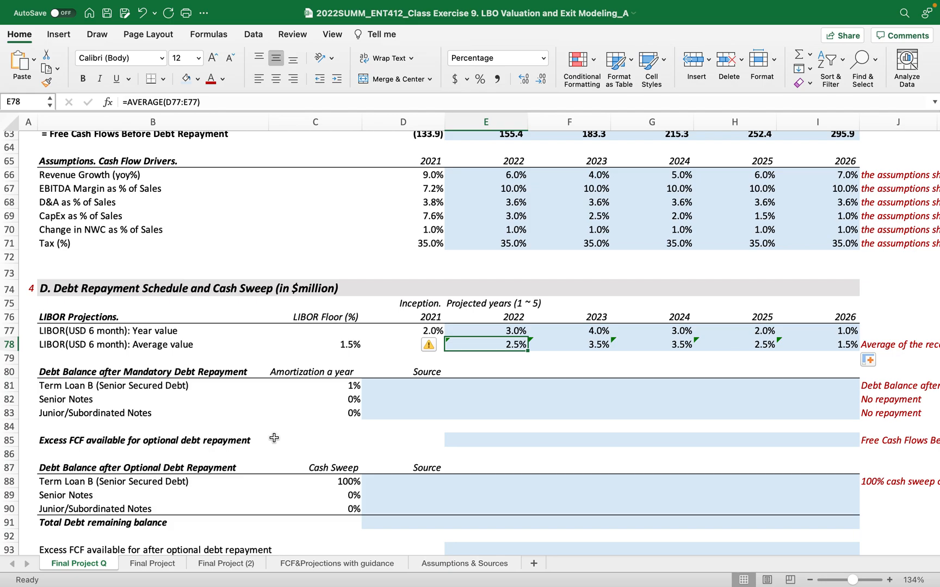
click(417, 385)
text(=)
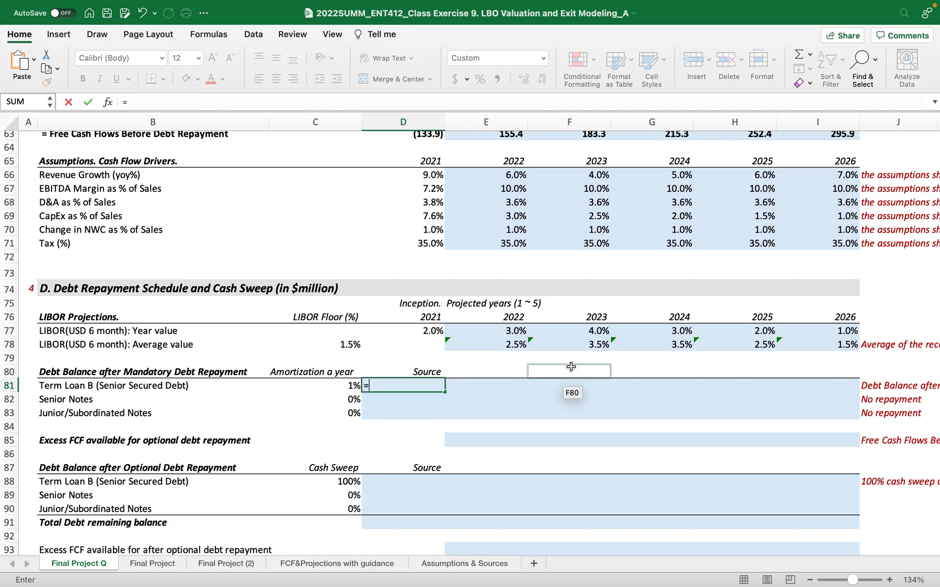
scroll(570, 365, up, 10)
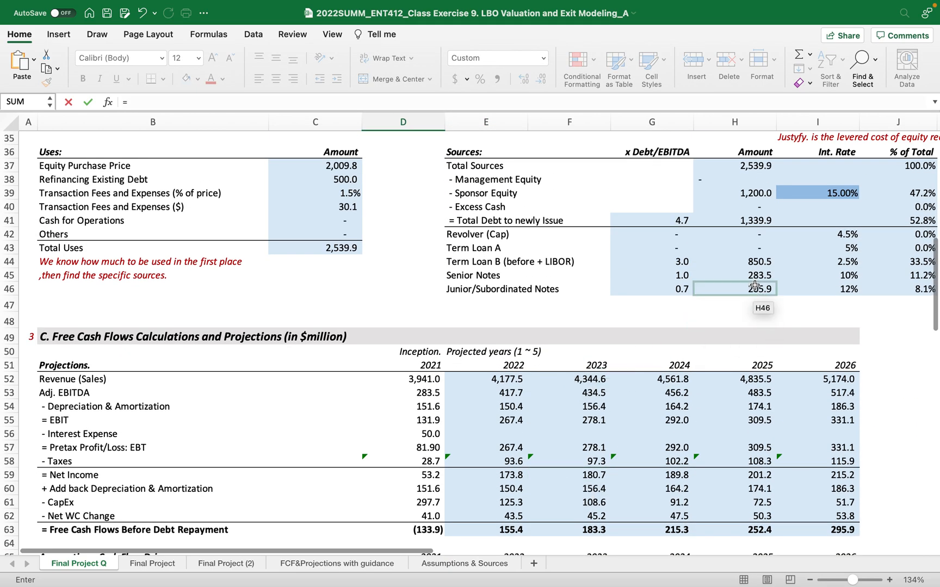
scroll(496, 253, up, 2)
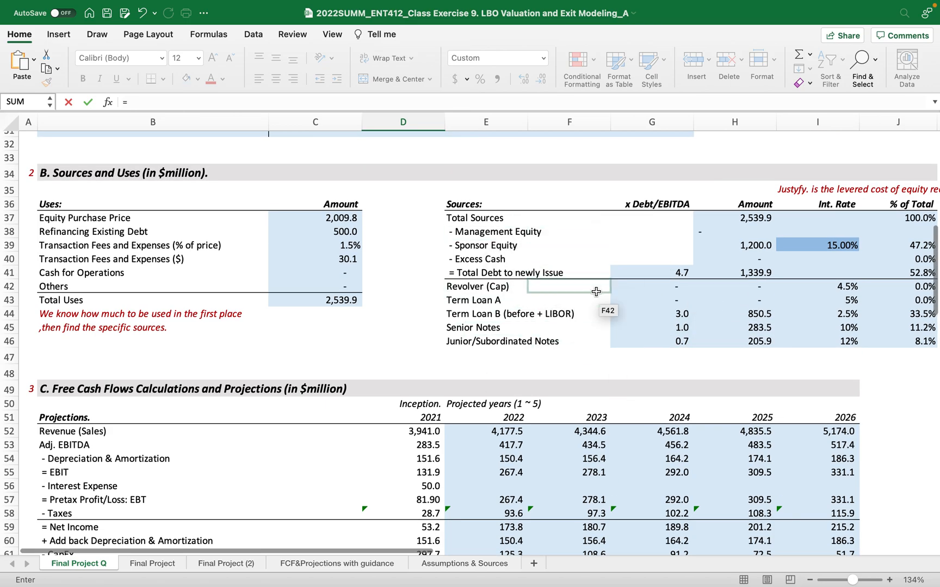
click(740, 319)
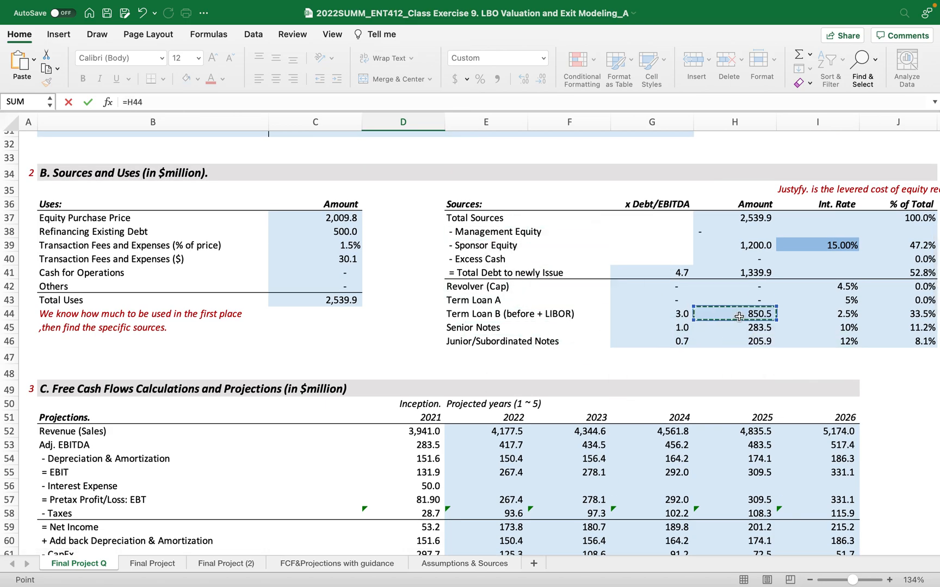
key(Return)
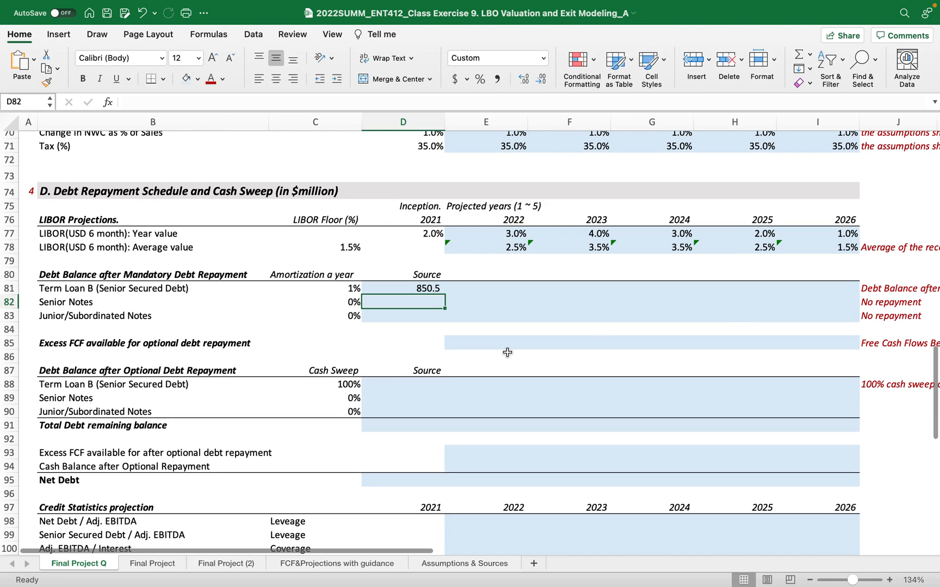
Fill the source balance formula from D81 down to the Senior Notes and Junior/Subordinated Notes in D82:D83.
click(436, 291)
drag(445, 295, 444, 322)
click(384, 343)
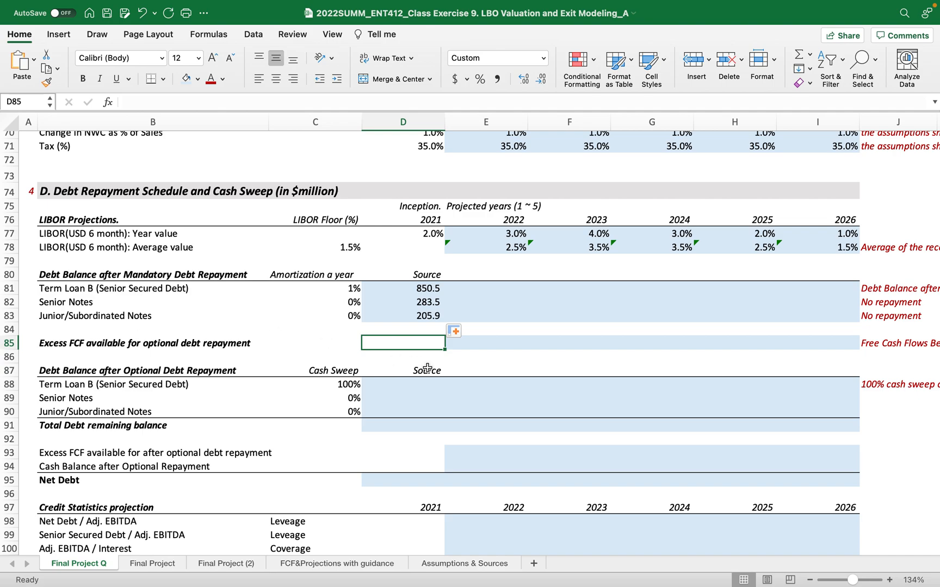
Link the Term Loan B source balance in D88 to =D81 and fill the formula down to D90.
click(411, 385)
text(=)
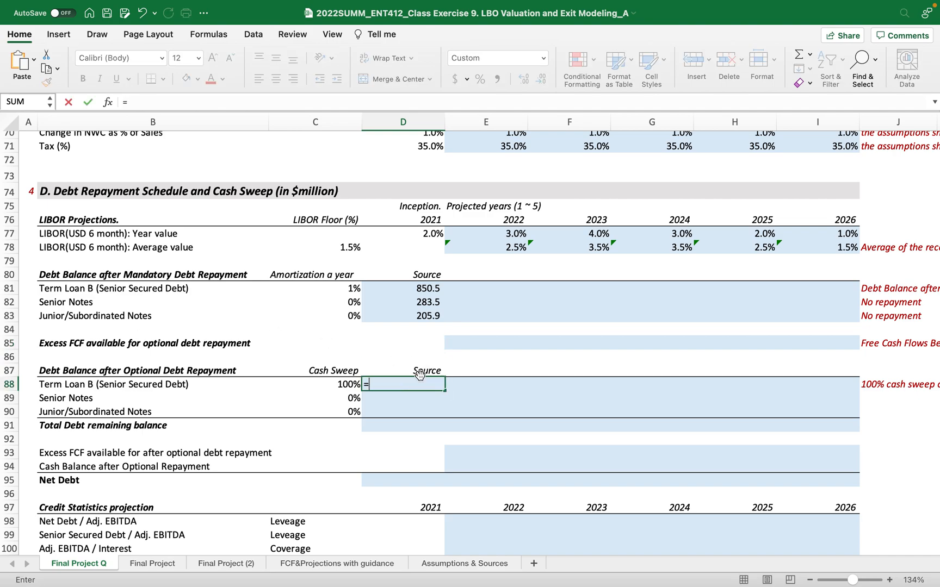
click(414, 289)
key(Return)
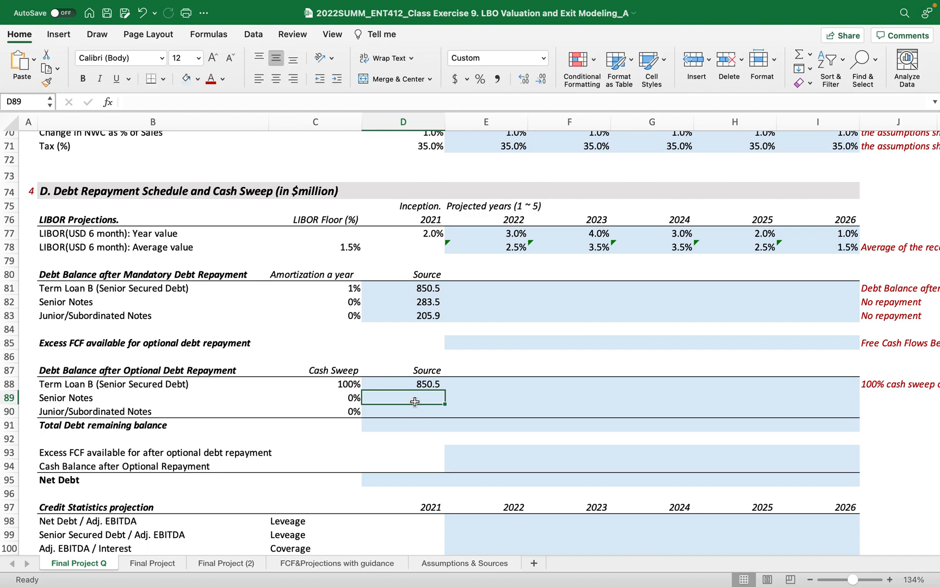
click(412, 385)
drag(446, 390, 447, 417)
click(398, 451)
click(409, 416)
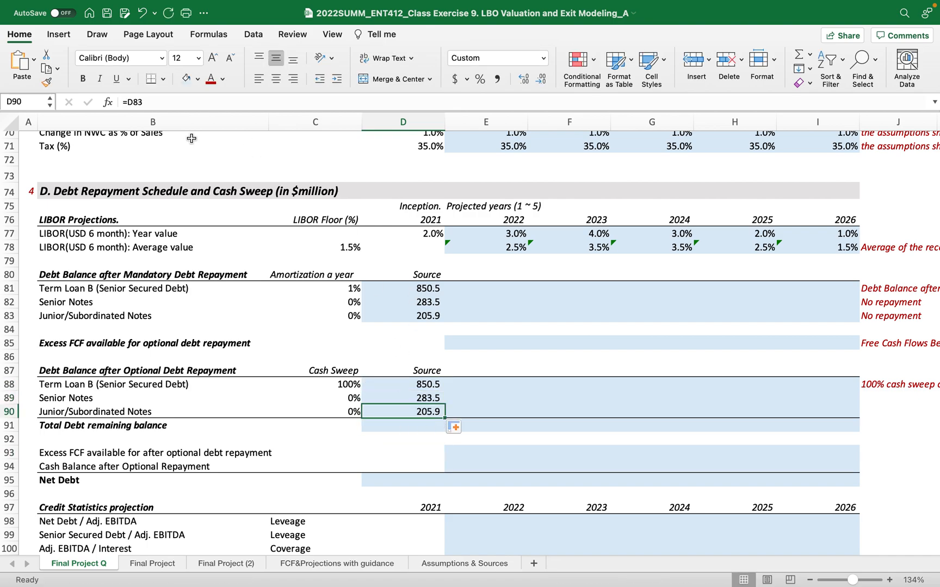
Build the 2022 Term Loan B balance after mandatory repayment in E81 as =D81-D81*C81.
click(273, 331)
scroll(436, 349, up, 2)
scroll(436, 349, up, 3)
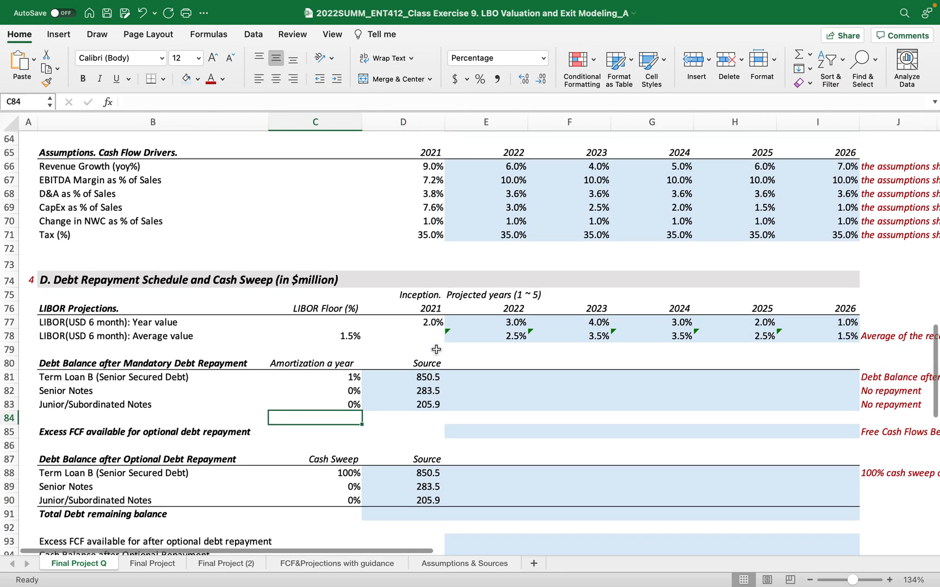
click(501, 399)
click(431, 405)
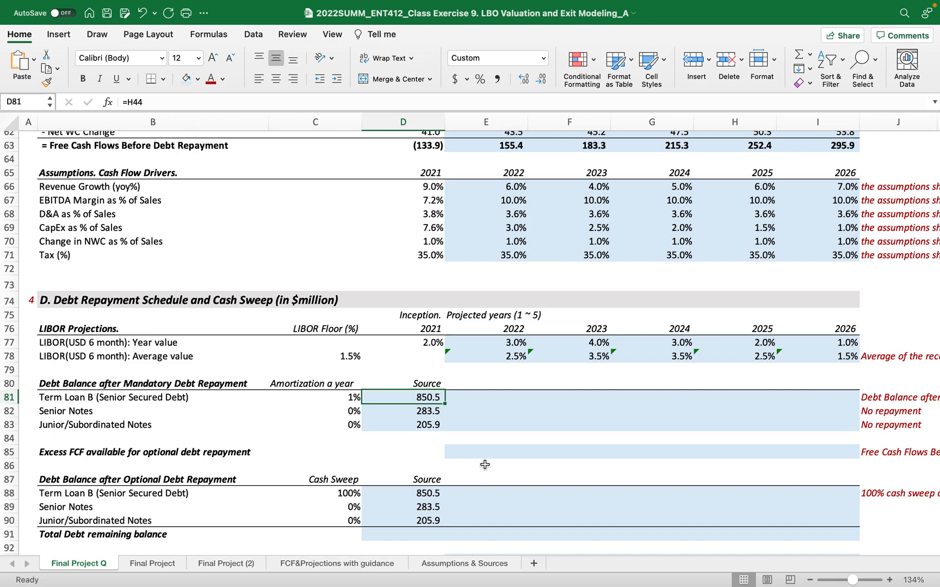
click(494, 398)
text(=)
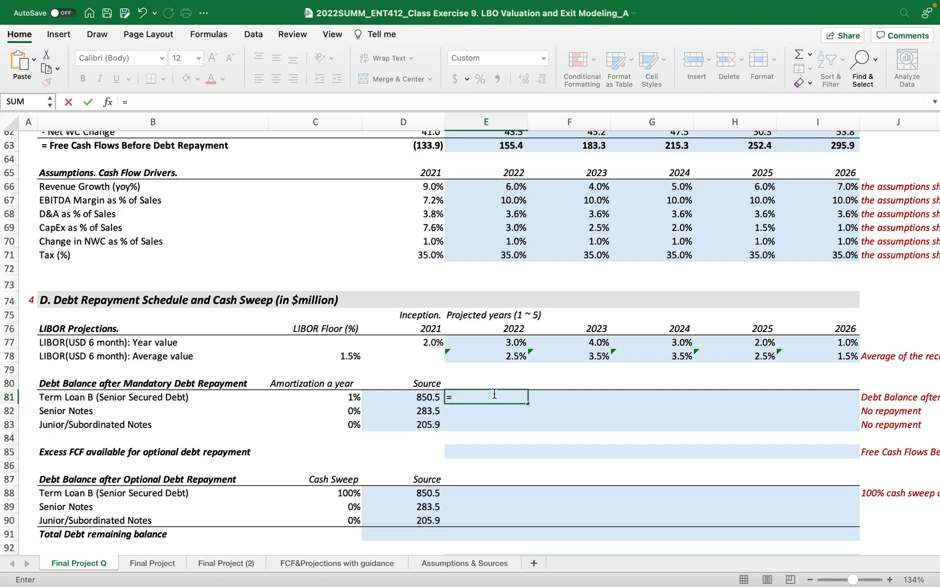
click(391, 401)
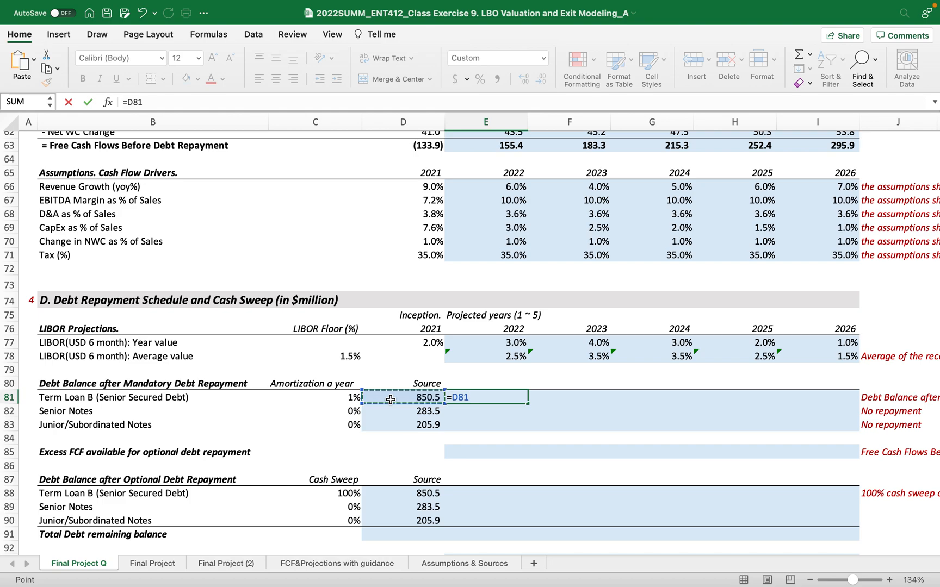
text(-)
click(368, 397)
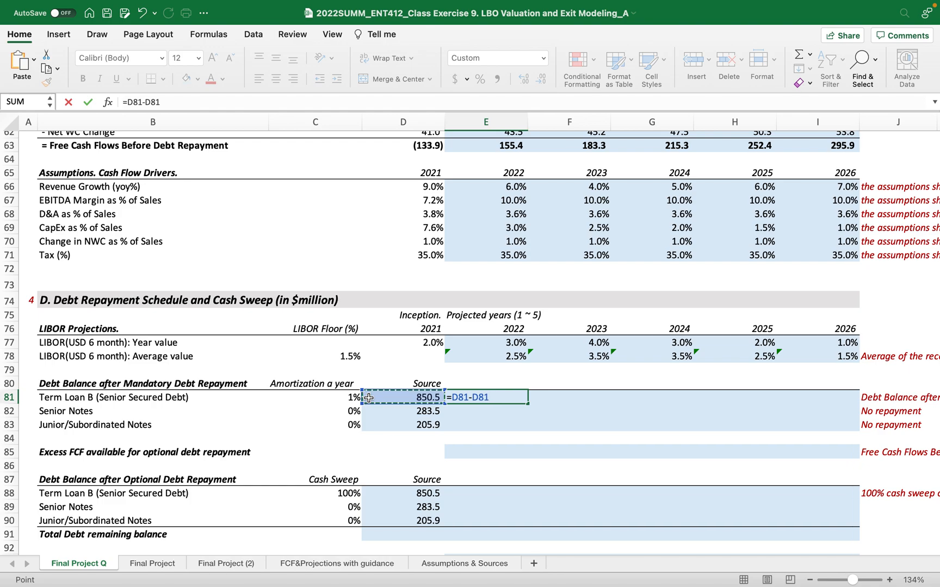
text(*)
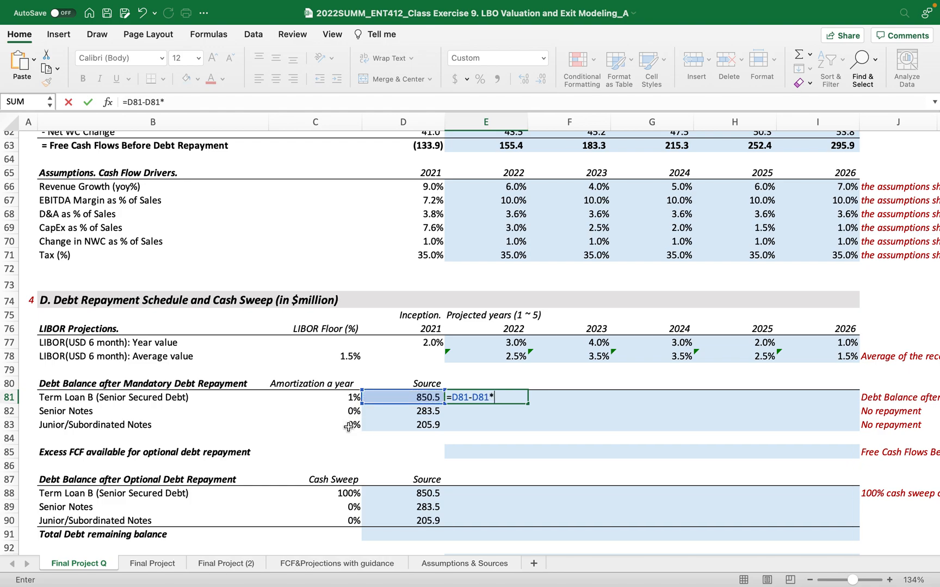
click(319, 394)
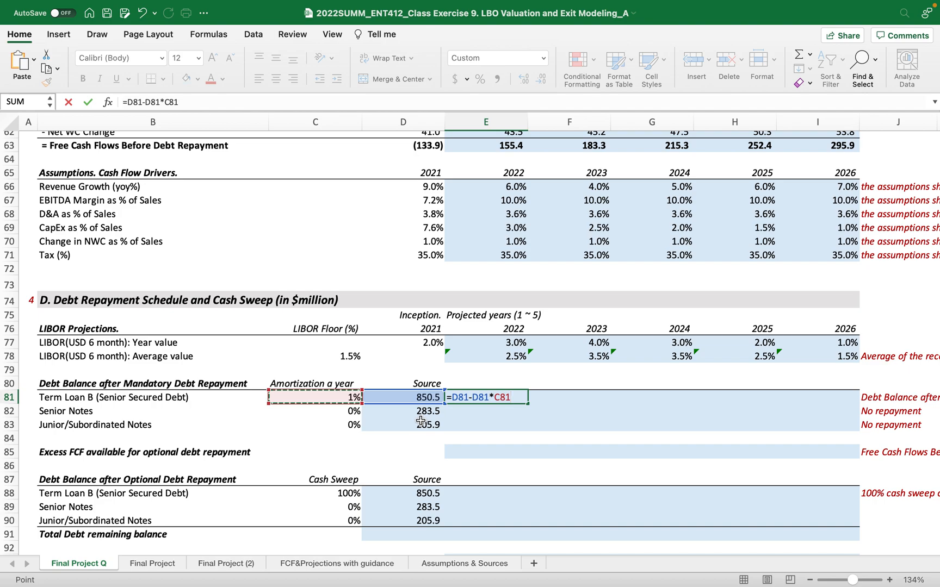
Repoint the opening balance in the E81 formula to D88 and make the other references absolute, giving =D88-$D$81*$C$81.
drag(406, 403, 405, 494)
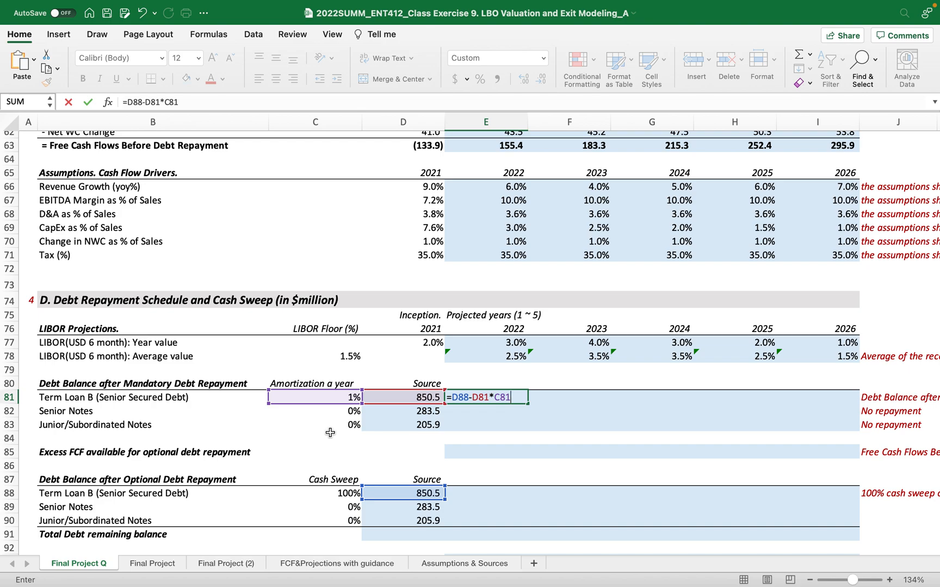
click(480, 396)
key(super+t)
click(513, 397)
key(super+t)
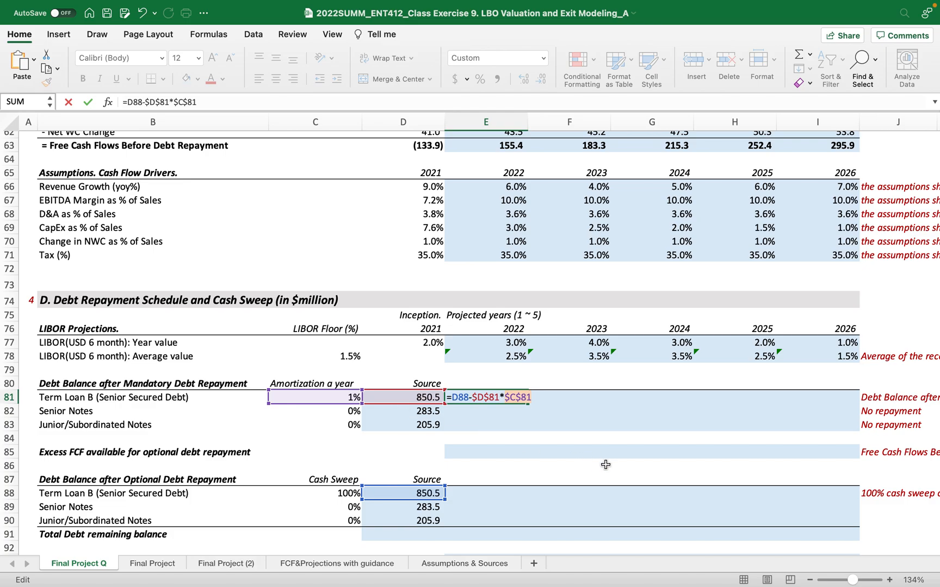
scroll(605, 464, right, 1)
scroll(605, 464, right, 5)
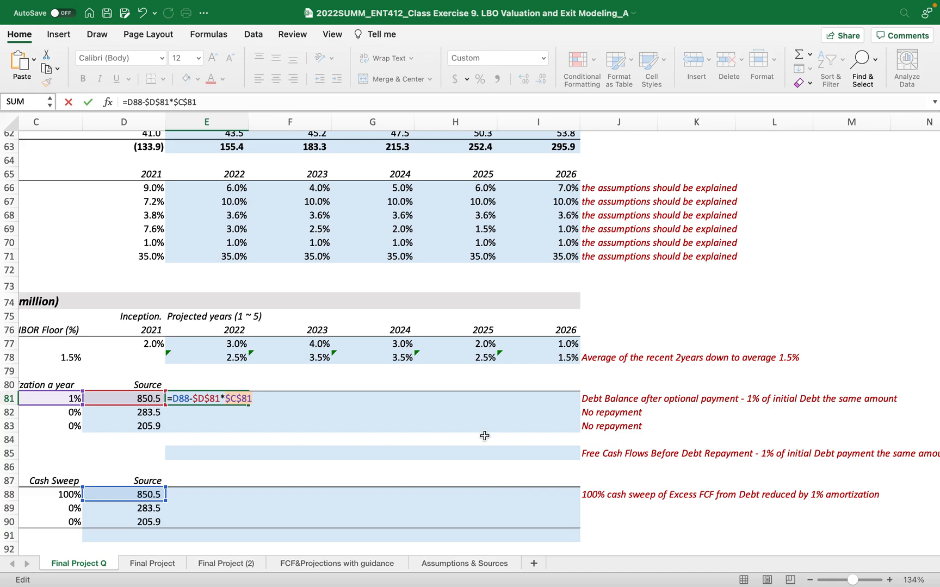
scroll(481, 435, left, 2)
scroll(481, 436, left, 3)
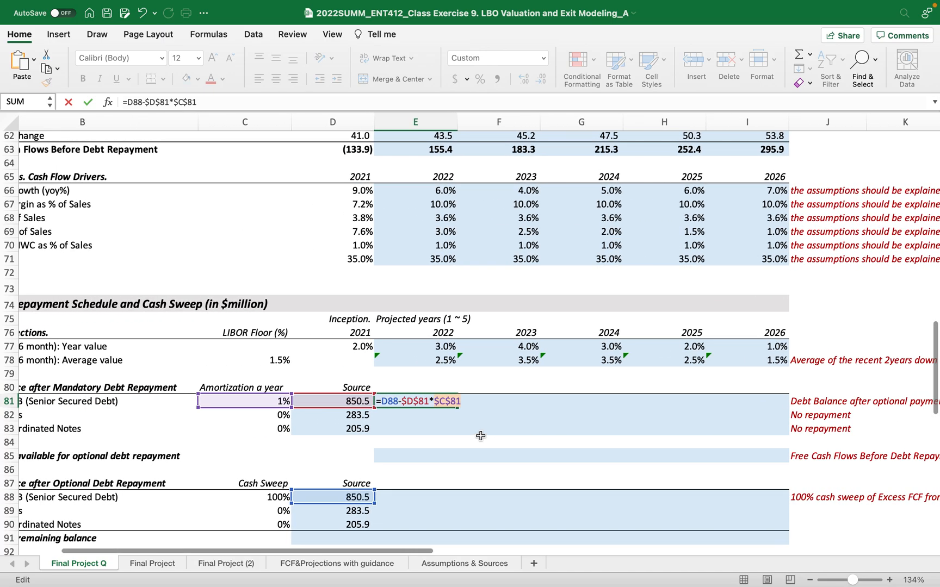
key(Return)
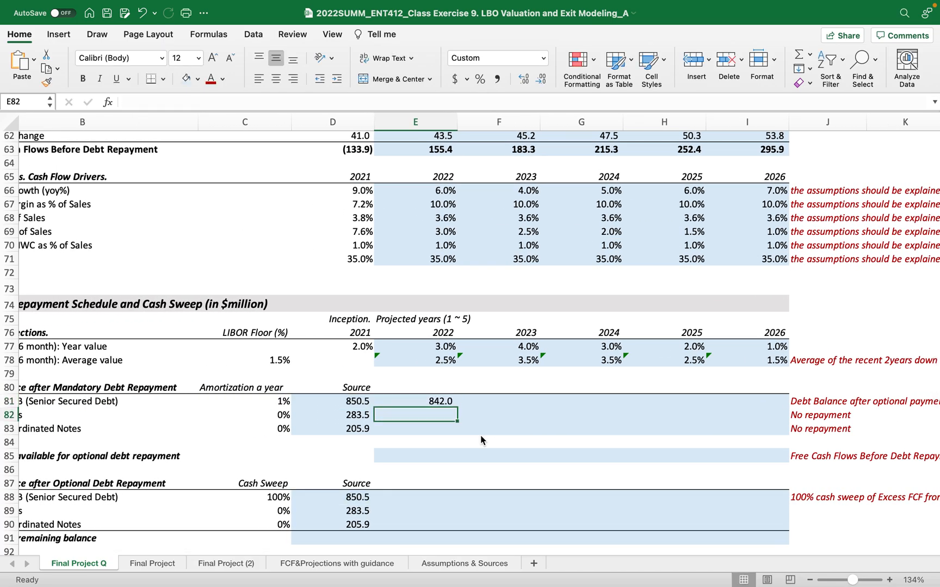
Carry the Senior Notes source balance into 2022 by entering =D82 in E82.
scroll(441, 427, down, 2)
scroll(441, 427, left, 1)
click(419, 378)
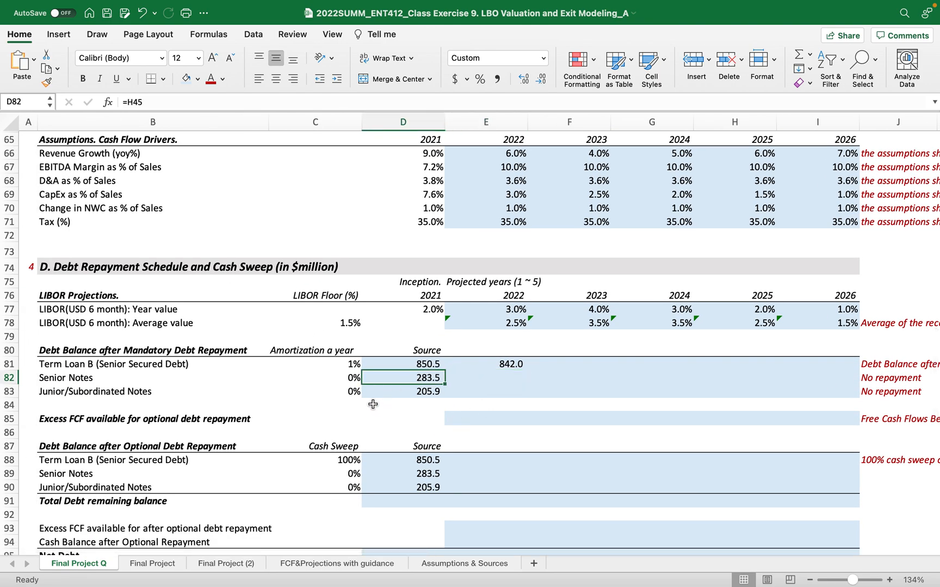
click(487, 375)
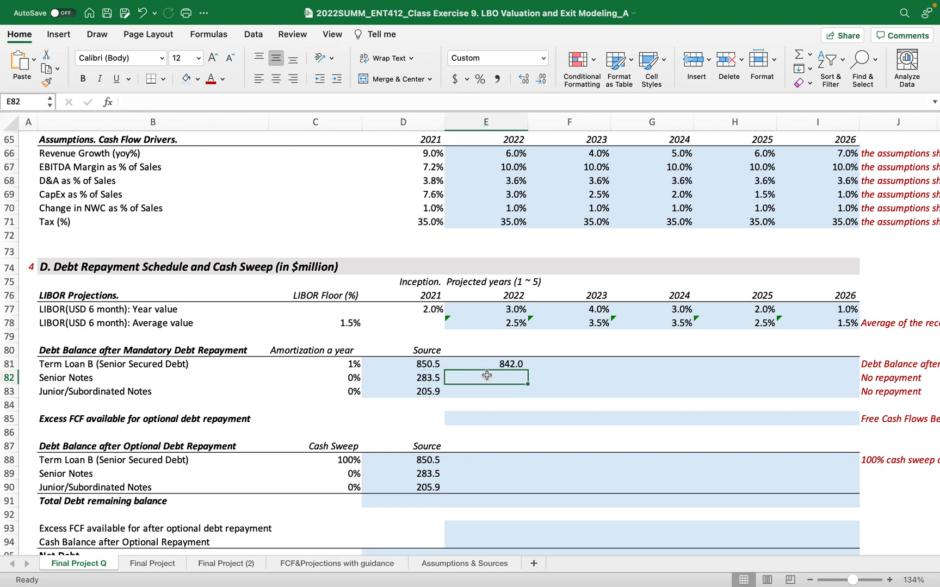
text(=)
click(403, 378)
key(Return)
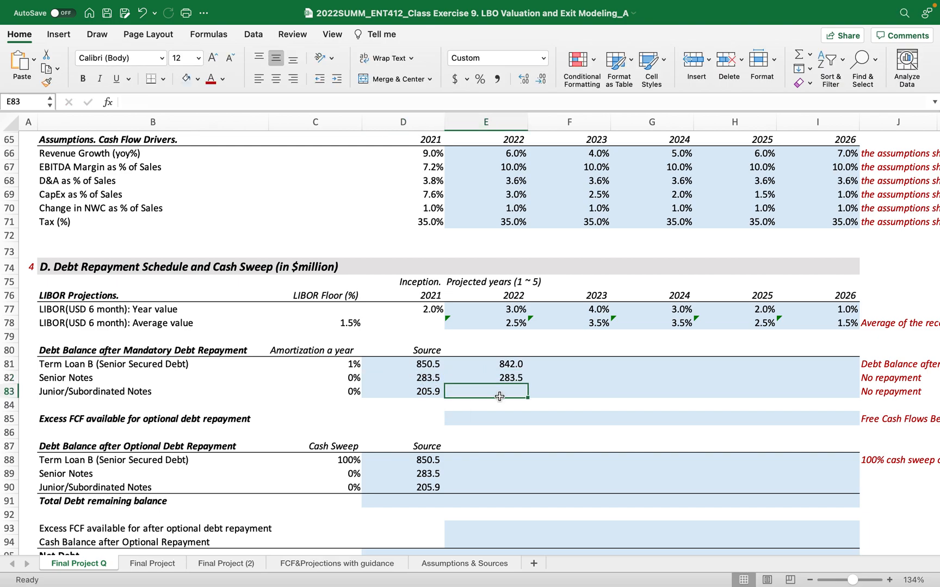
Enter =D83 in E83 for the Junior/Subordinated Notes and fill E82:E83 across to 2026.
click(492, 380)
click(498, 396)
text(=)
click(415, 391)
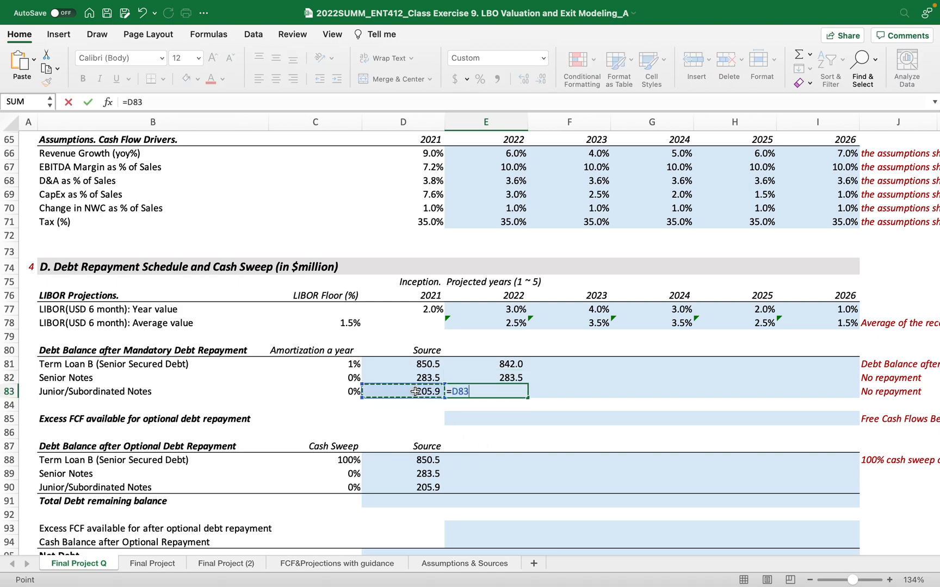
key(Return)
drag(506, 379, 839, 394)
Enter =D89 in E89 and =D90 in E90 for the notes after optional repayment, and fill both rows across to 2026.
click(475, 474)
text(=)
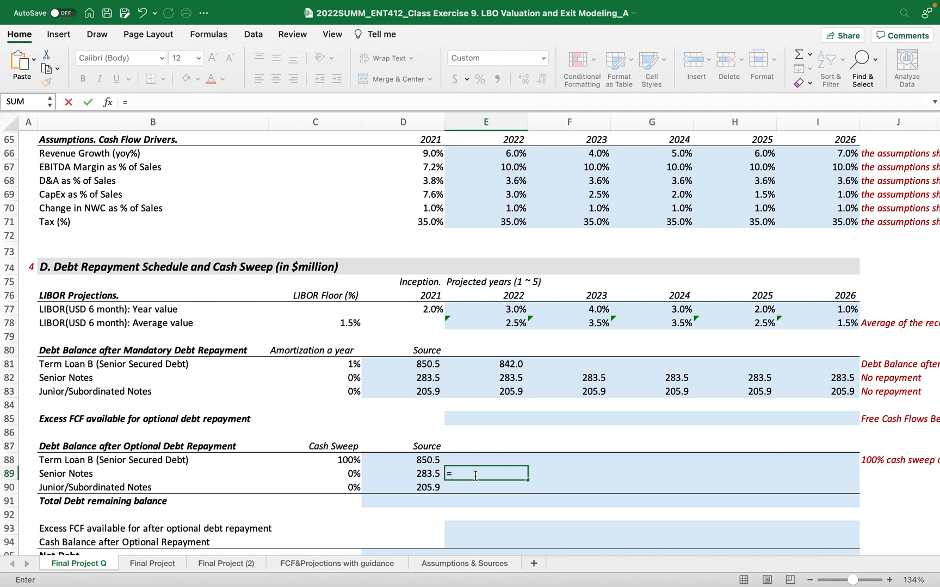
click(417, 474)
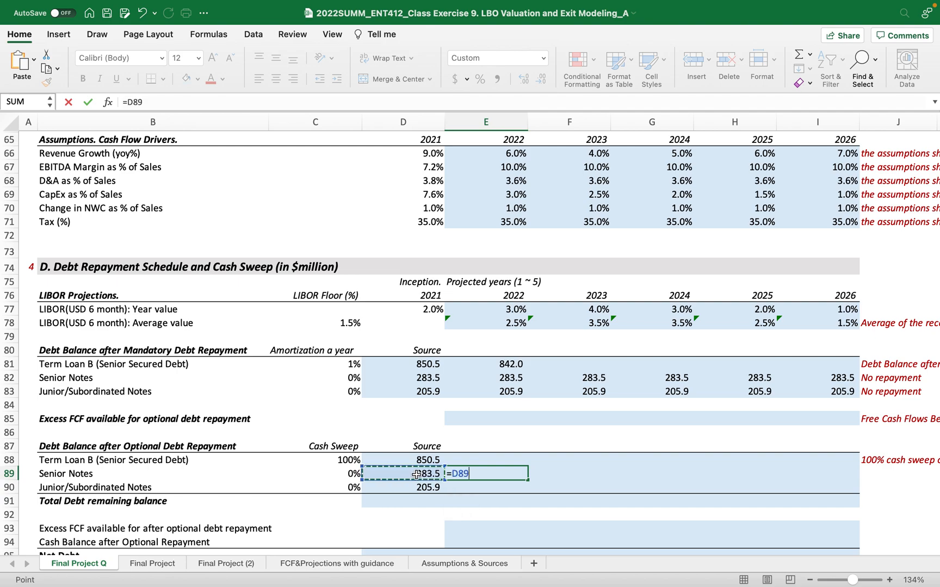
key(Return)
text(=)
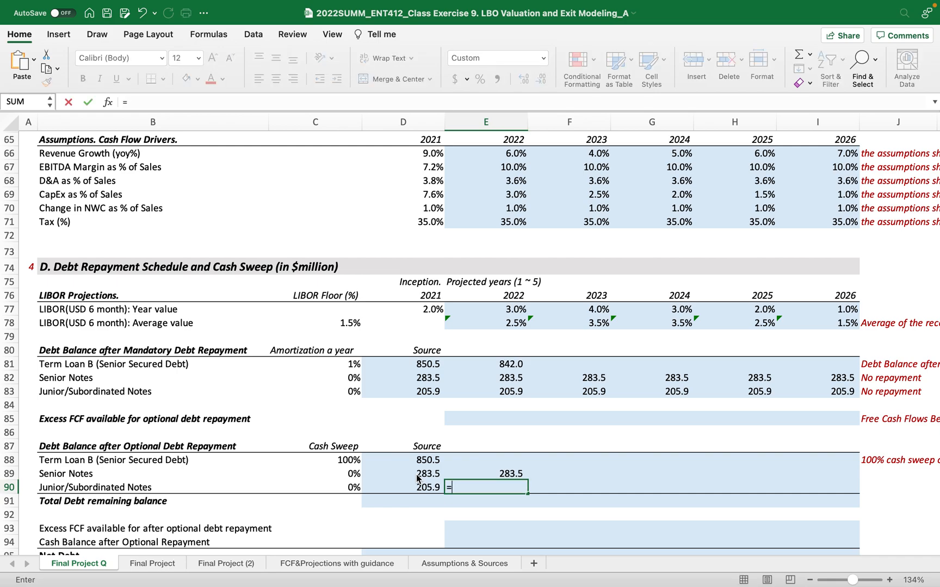
click(409, 486)
key(Return)
click(519, 475)
drag(519, 475, 824, 492)
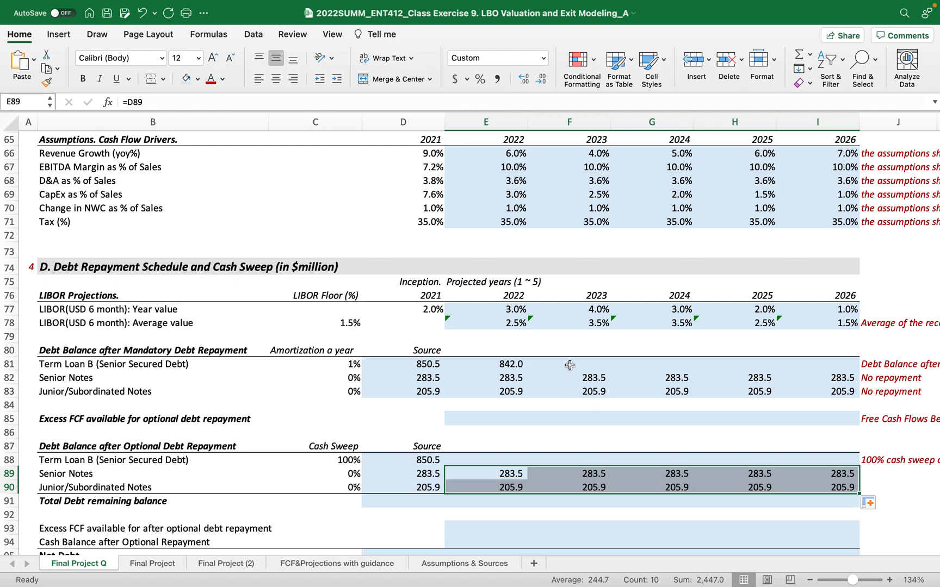
Calculate the 2022 Term Loan B balance after optional repayment in E88 with =E81-E85*$C$88.
click(511, 363)
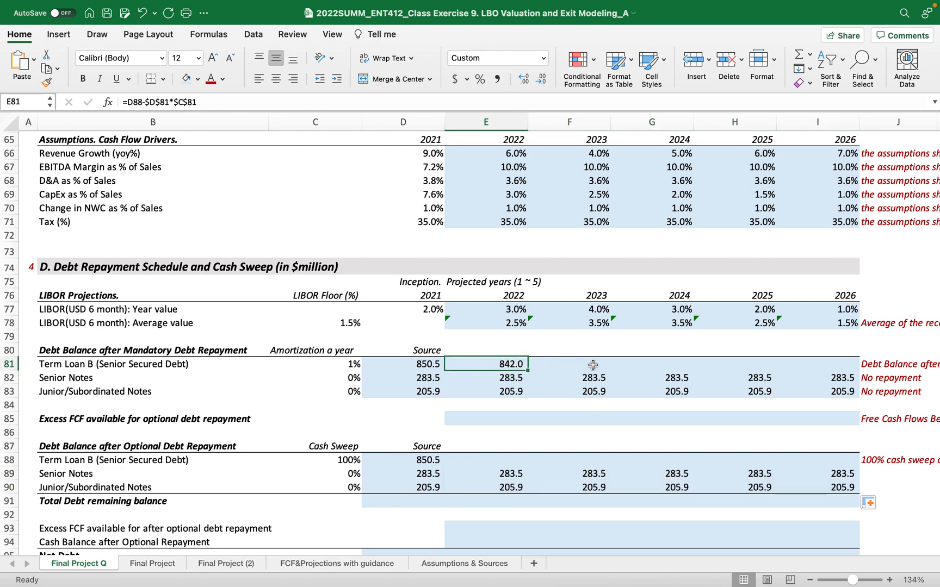
click(492, 464)
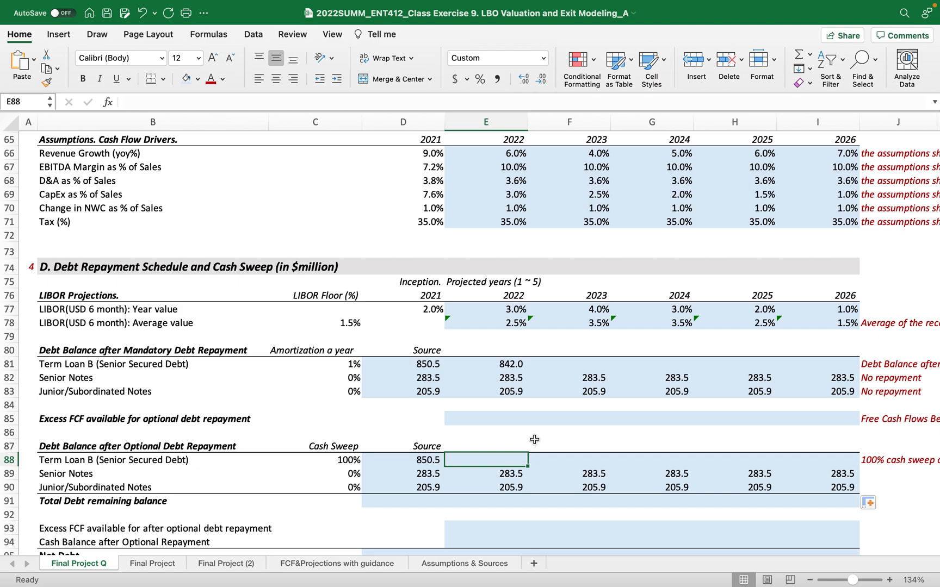
text(=)
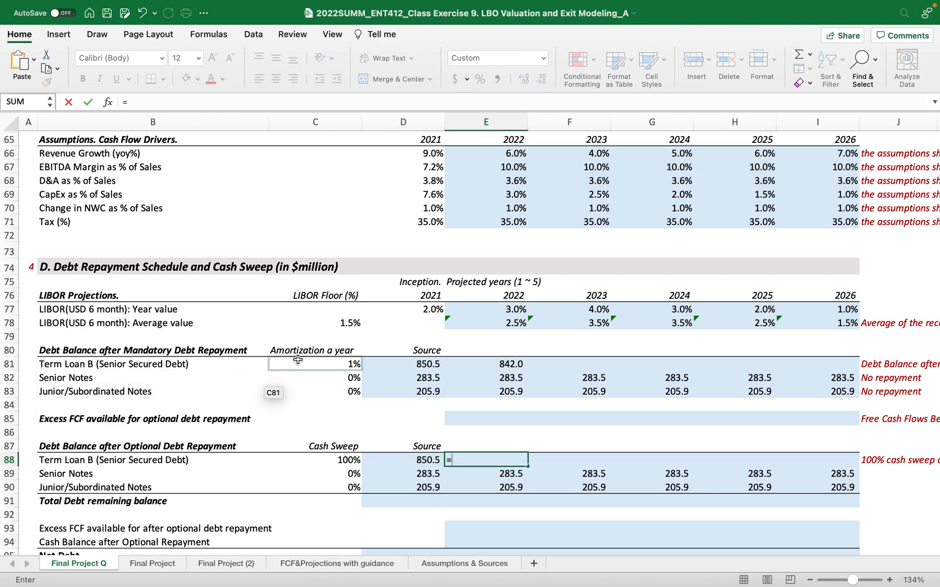
click(473, 367)
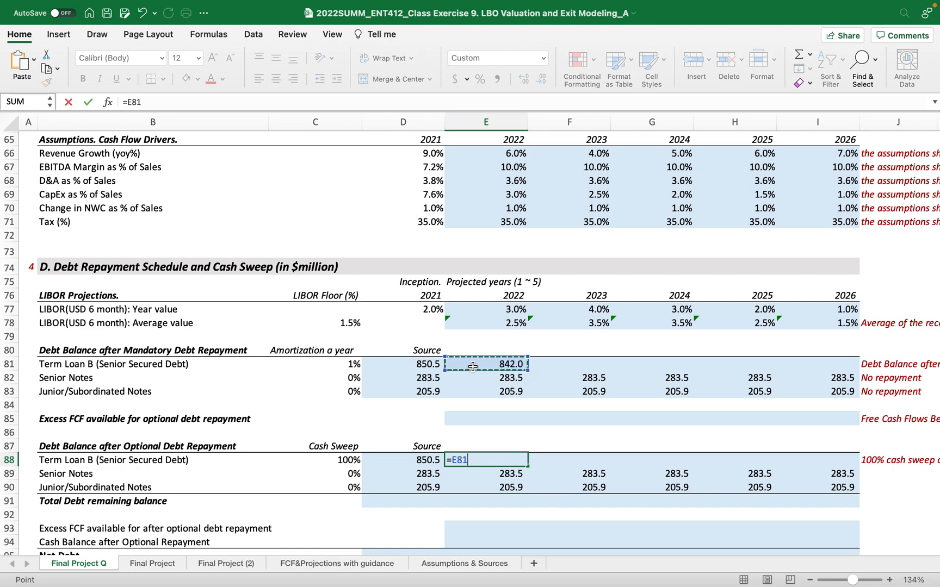
text(-)
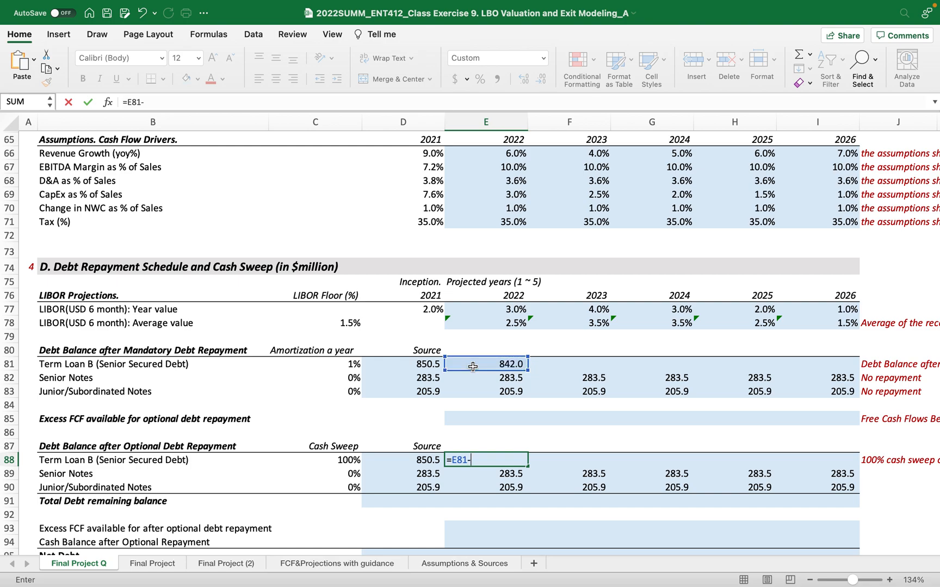
click(479, 420)
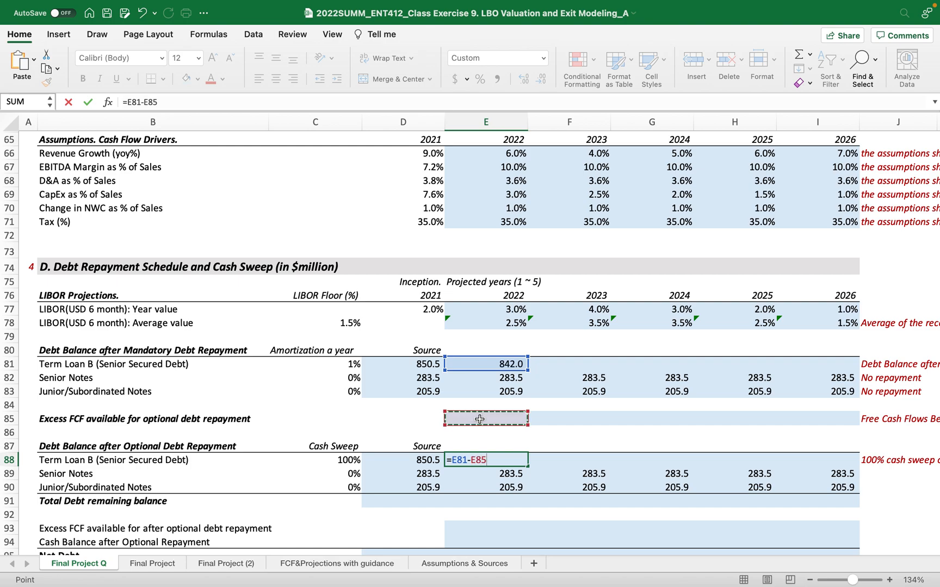
text(*)
click(327, 462)
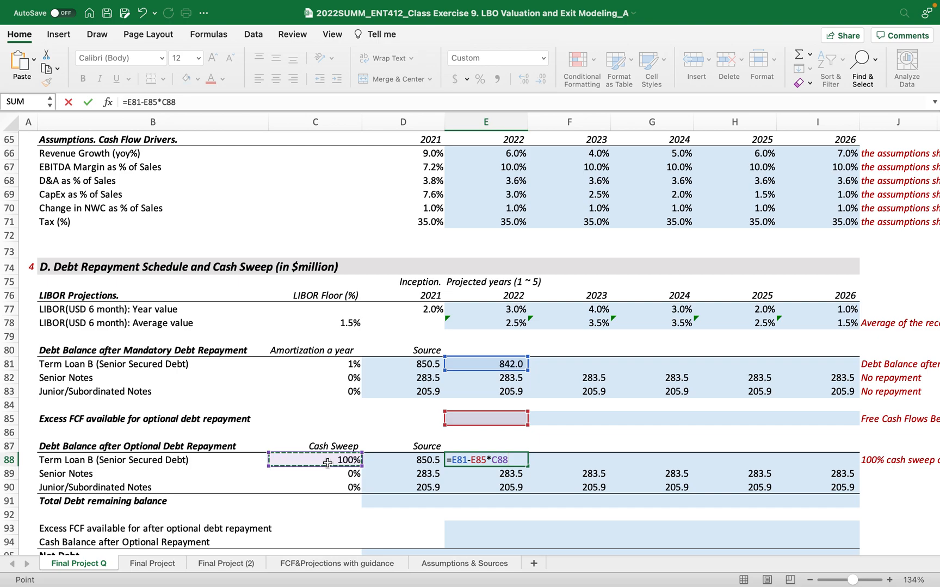
key(F4)
key(Return)
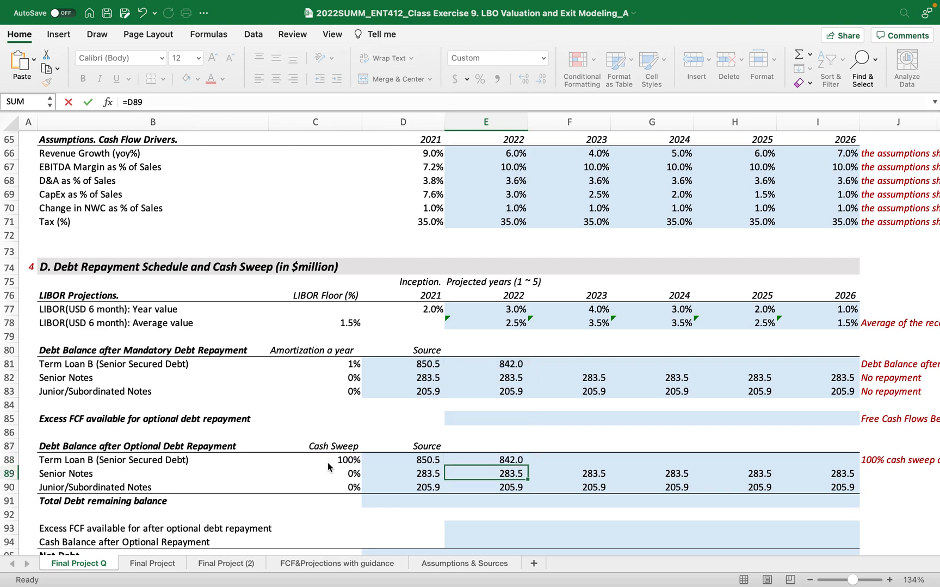
Calculate the 2022 excess FCF available for optional debt repayment in E85 with =E63-$D$81*$C$81.
click(478, 416)
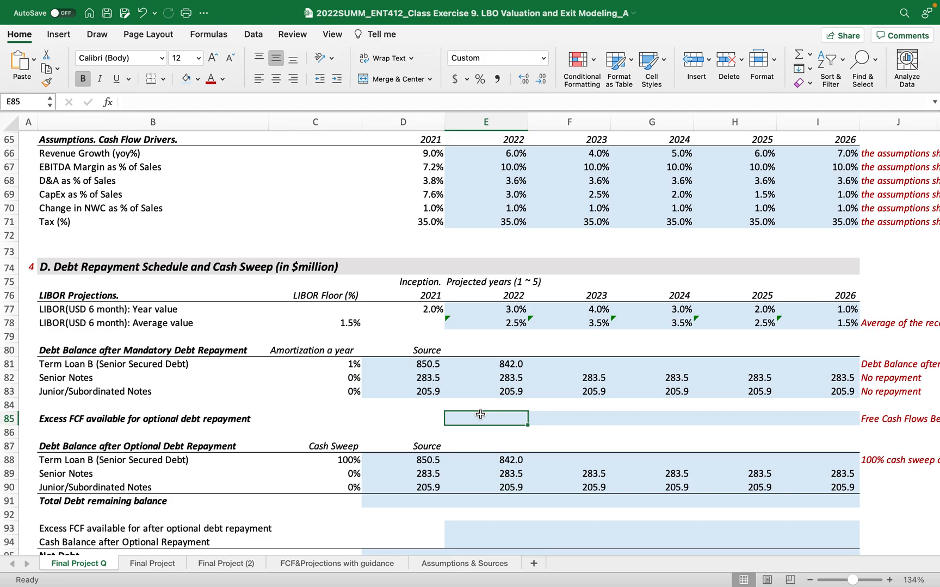
text(=)
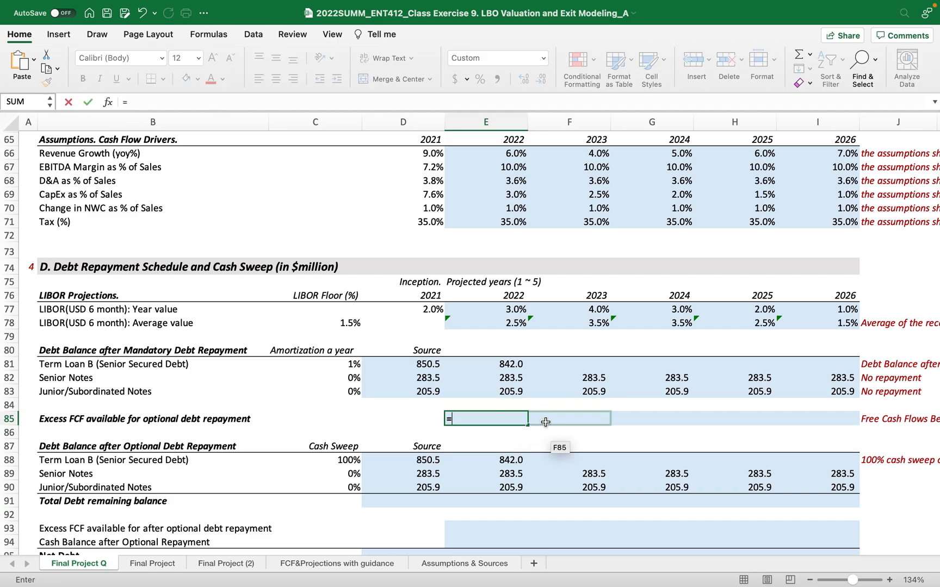
scroll(545, 422, up, 2)
scroll(546, 422, up, 3)
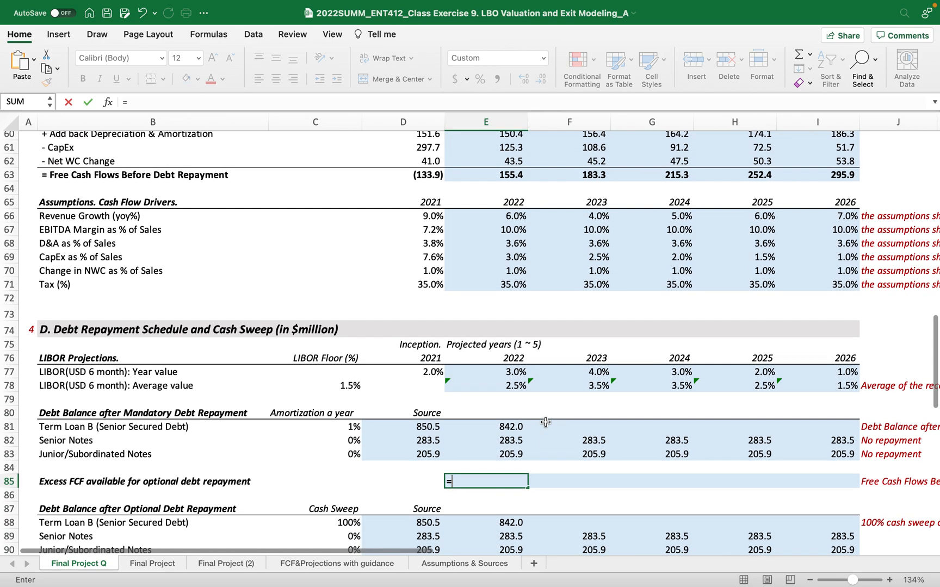
click(487, 180)
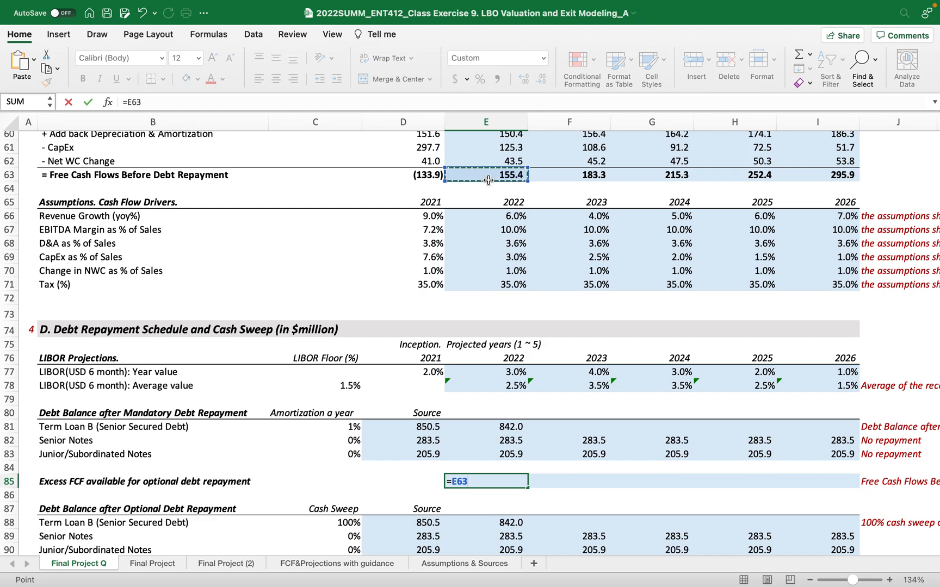
text(-)
scroll(540, 333, up, 1)
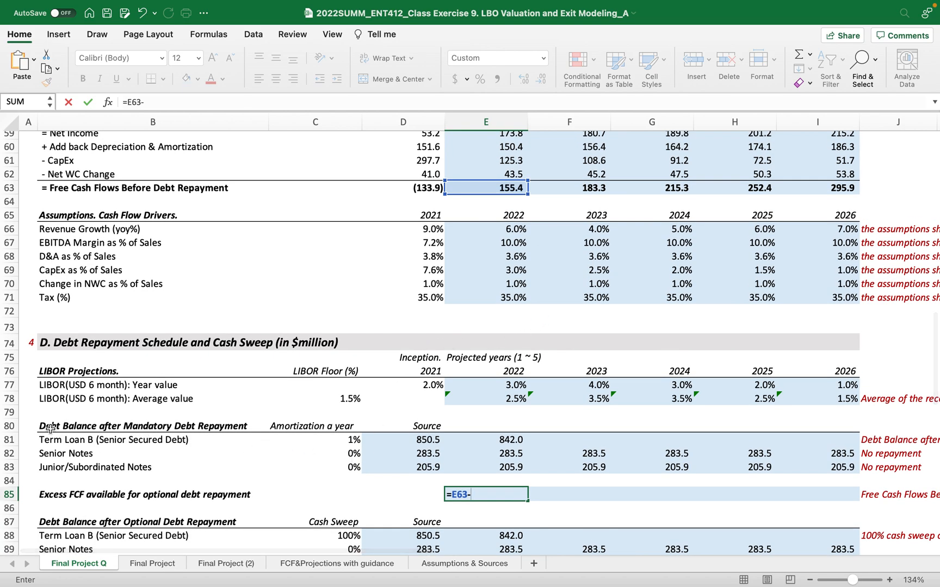
click(397, 442)
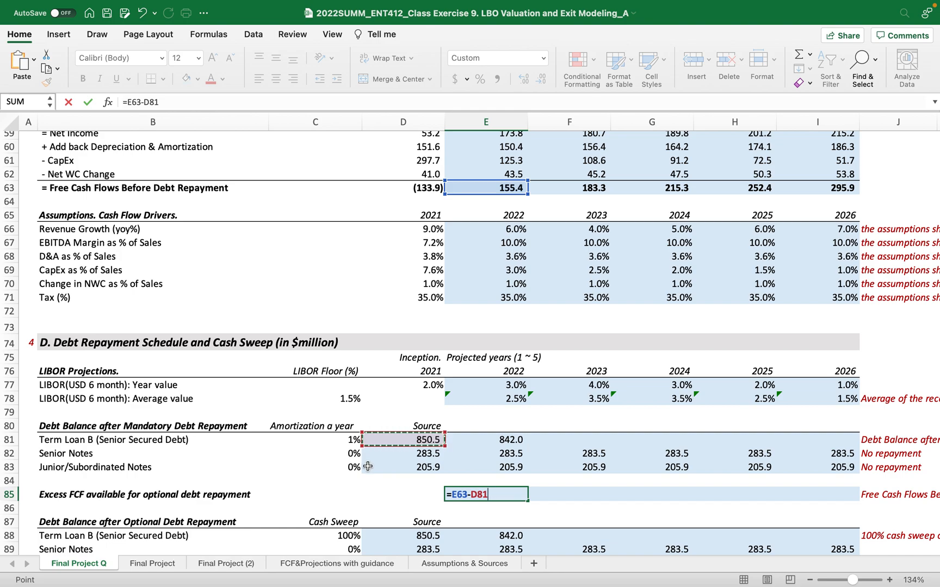
key(F4)
text(*)
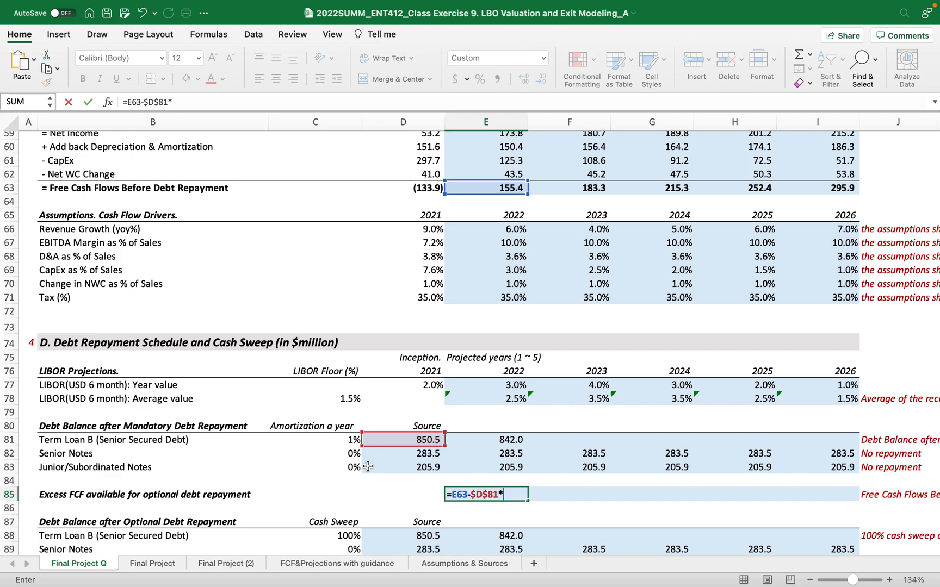
click(320, 439)
key(F4)
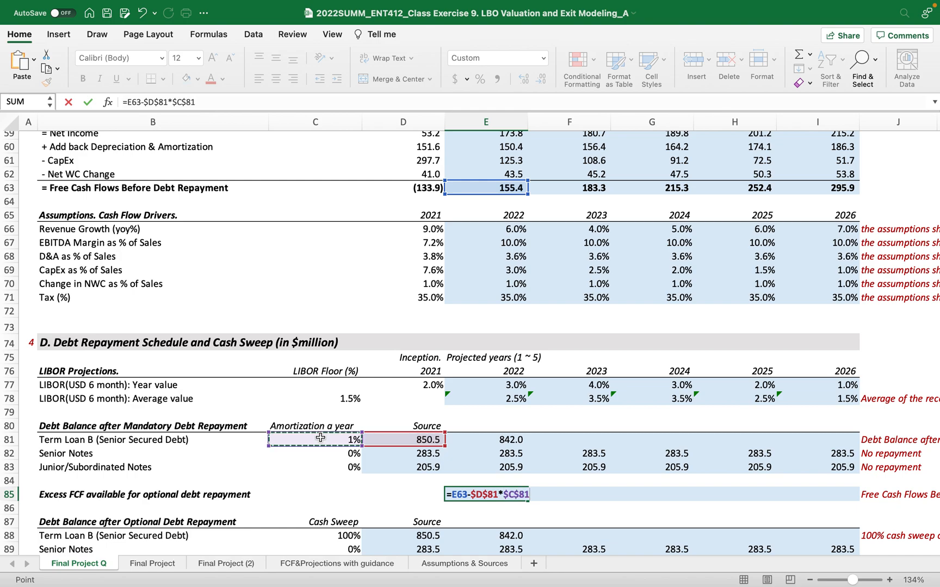
key(Return)
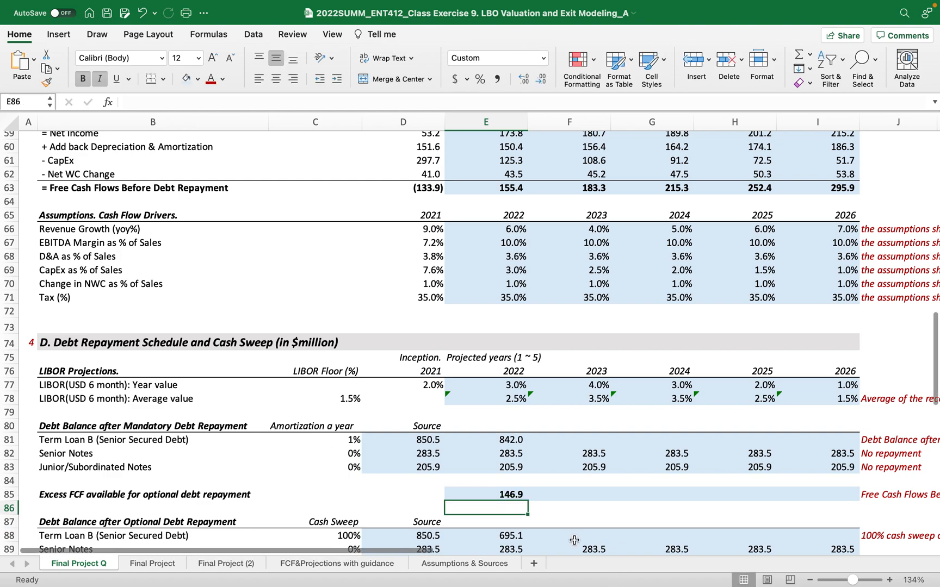
Fill the excess FCF formula from E85 across to 2026 and check the copied formula in I85.
click(477, 493)
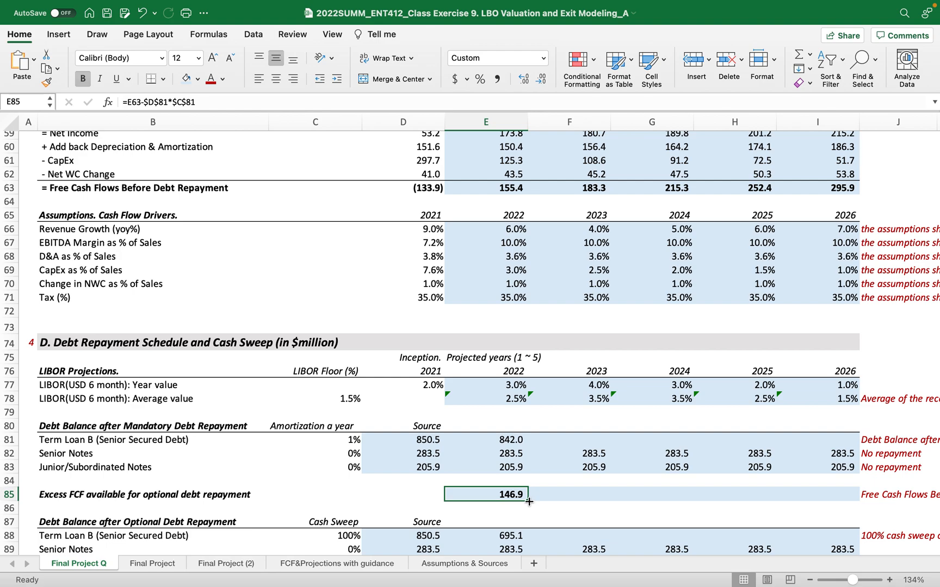
drag(529, 501, 842, 481)
click(815, 495)
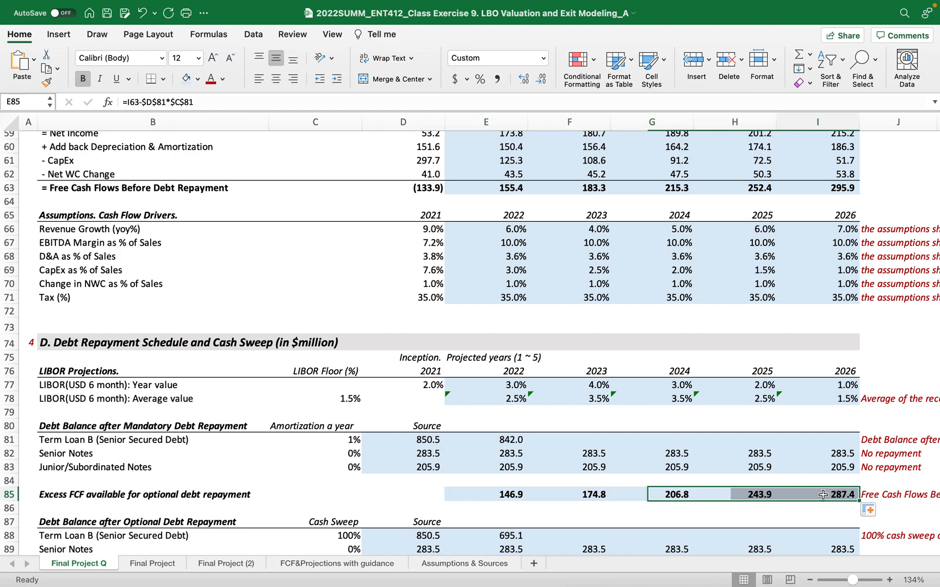
double_click(812, 498)
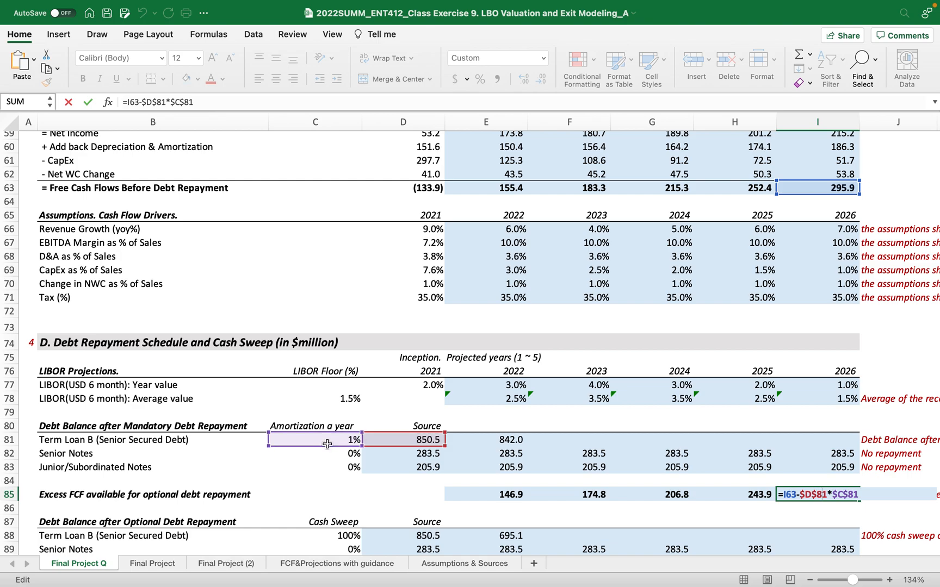
key(Return)
click(489, 496)
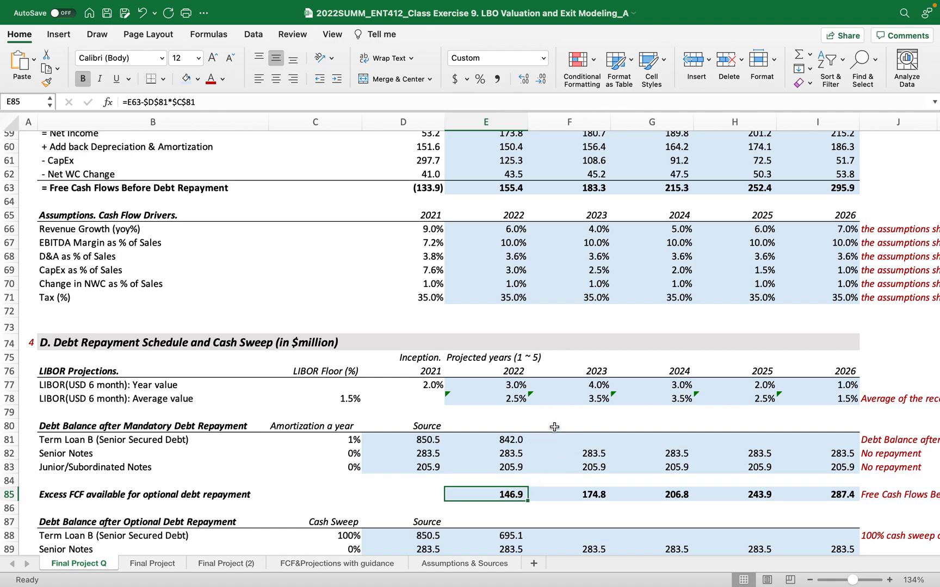
Review the Term Loan B formula after optional repayment in E88 and fill it across to 2026.
scroll(487, 442, down, 1)
scroll(517, 435, down, 1)
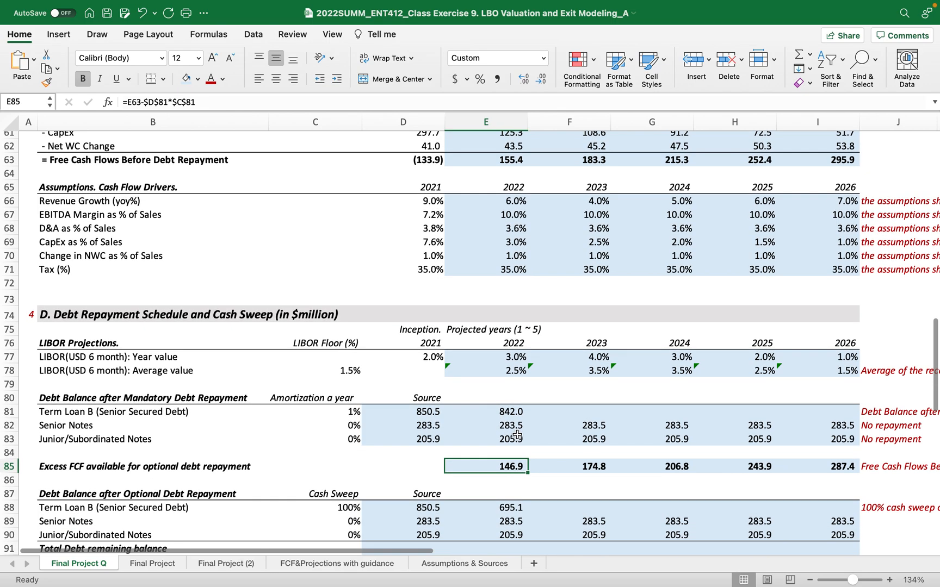
click(580, 409)
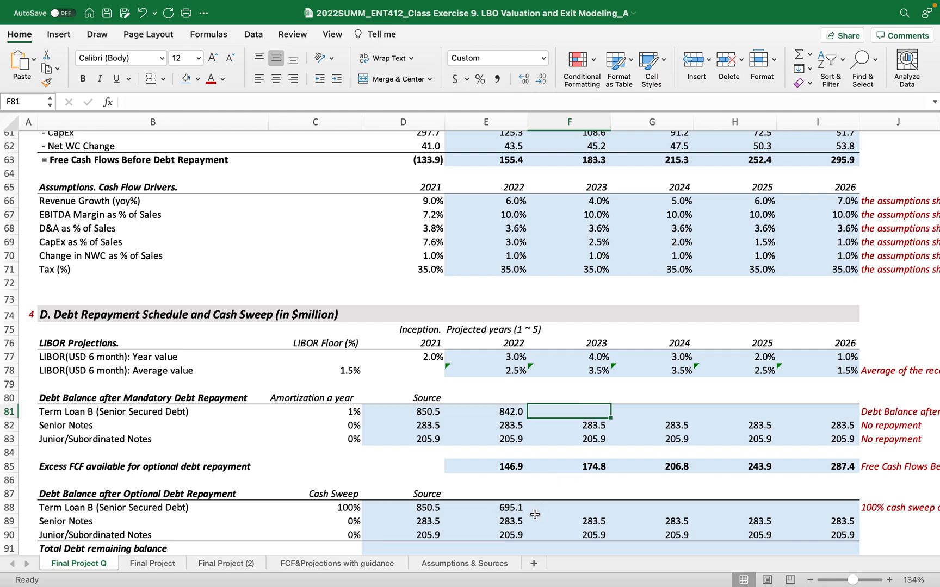
double_click(498, 510)
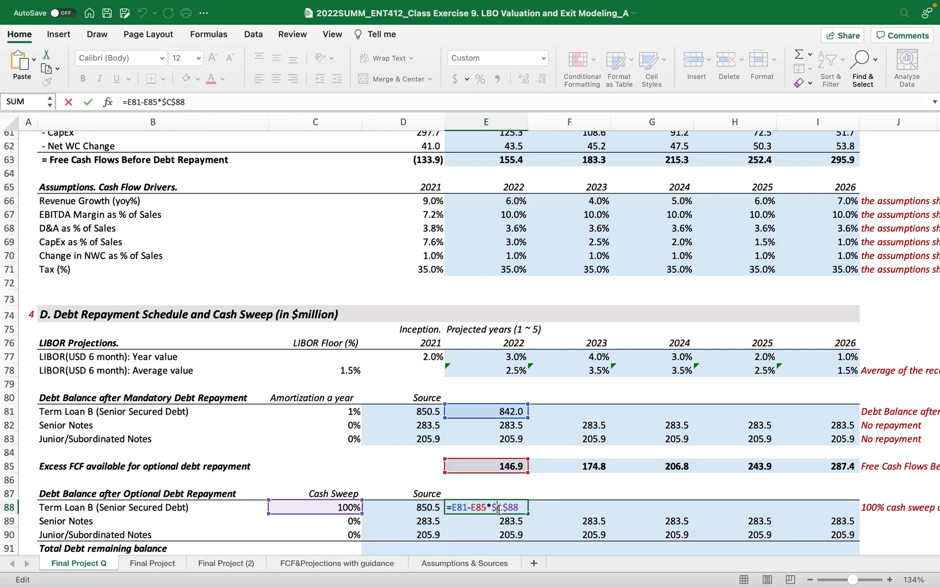
key(Escape)
click(583, 411)
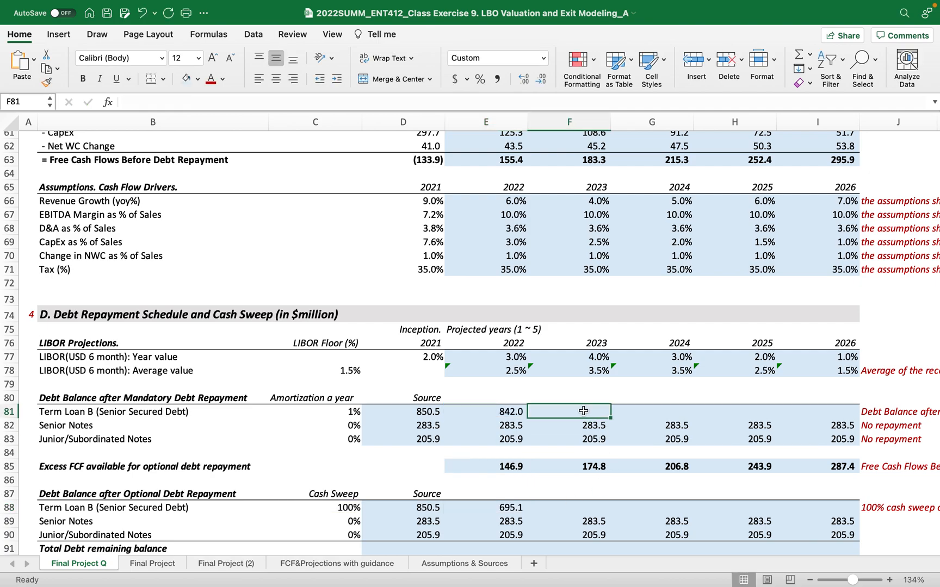
double_click(507, 500)
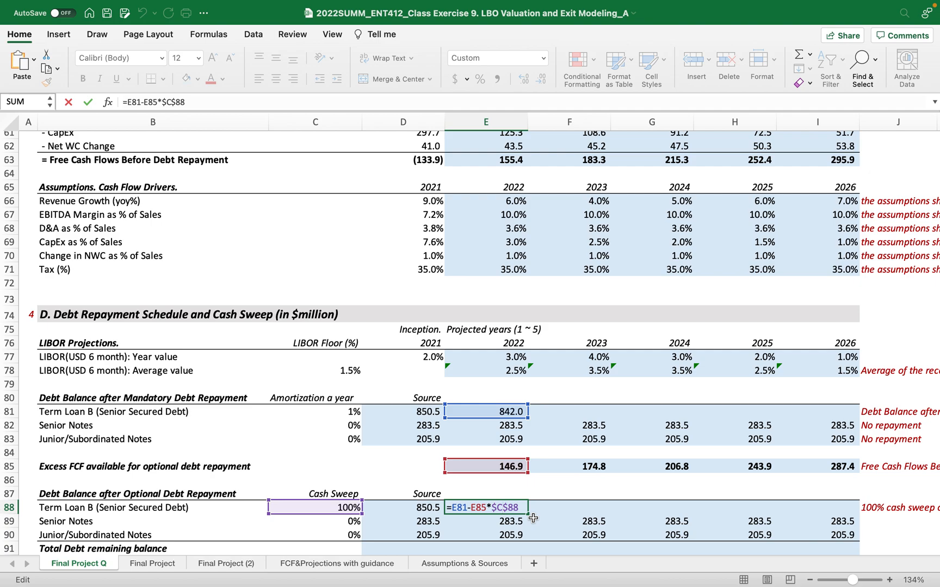
key(Escape)
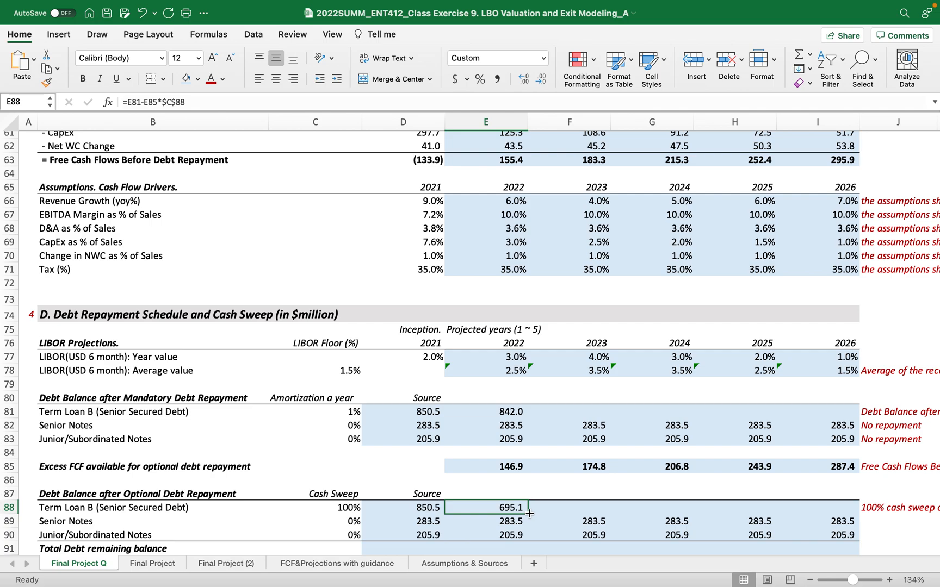
drag(528, 514, 895, 510)
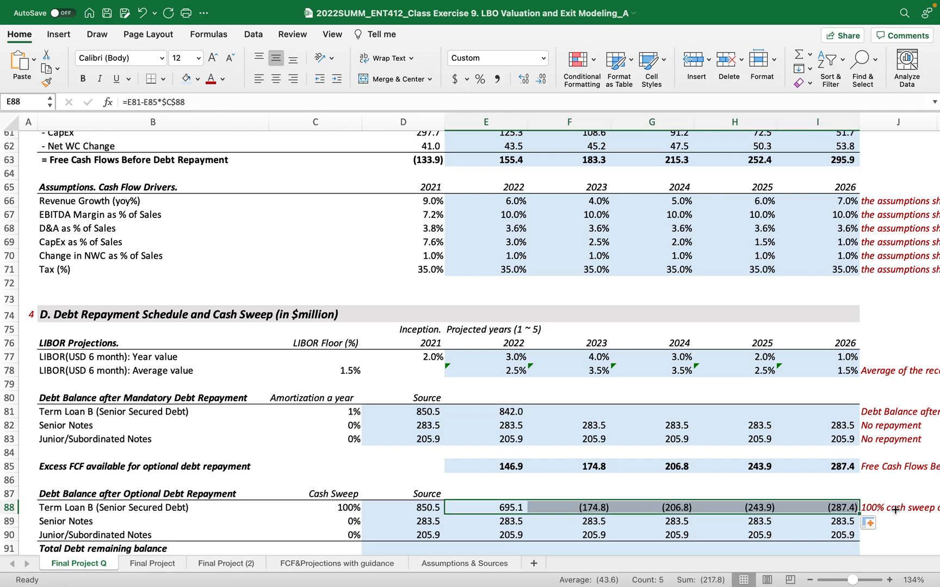
Check the Term Loan B formula after mandatory repayment in E81 and fill it across to 2026.
double_click(505, 411)
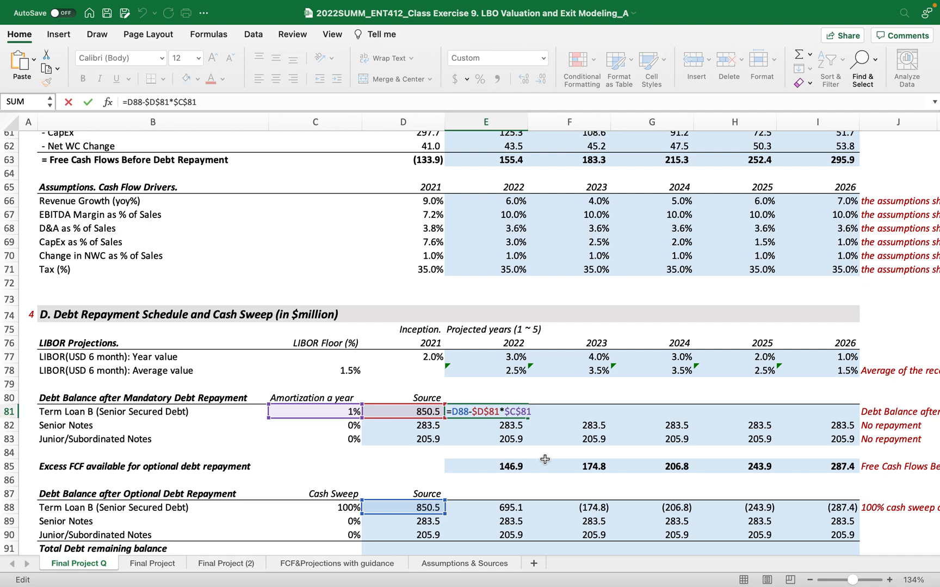
key(Escape)
drag(527, 418, 823, 407)
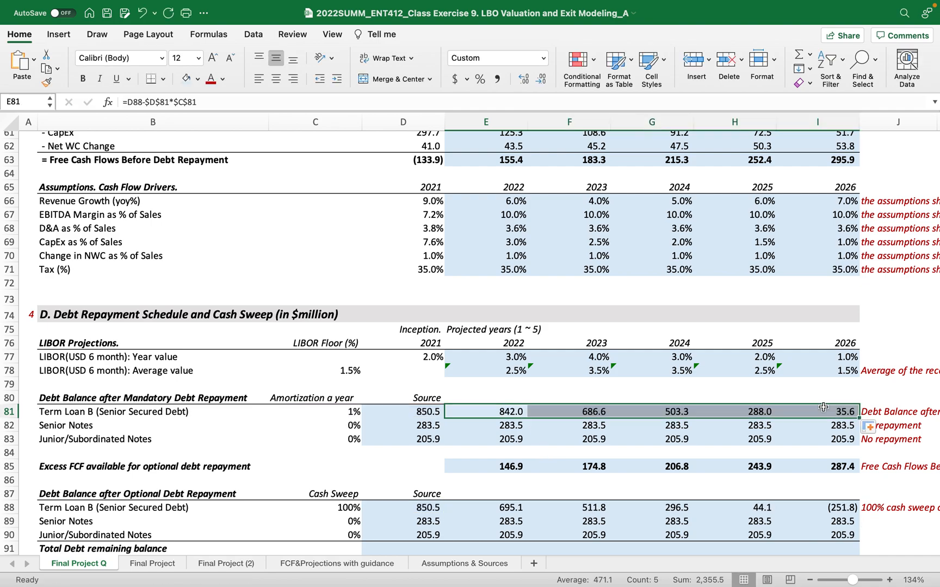
Start the 2022 interest expense formula in E56 with the Term Loan B source balance, =D88.
scroll(634, 455, up, 5)
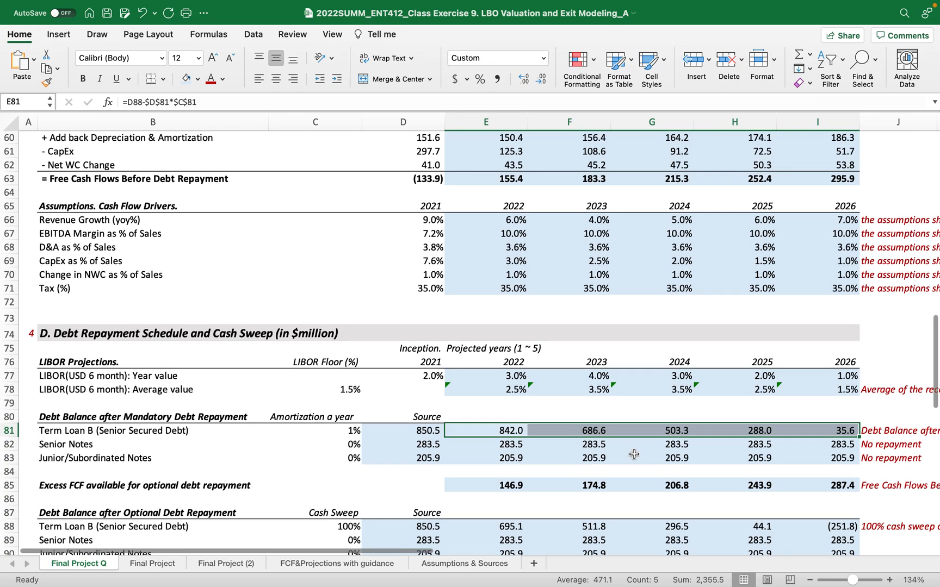
scroll(634, 454, up, 2)
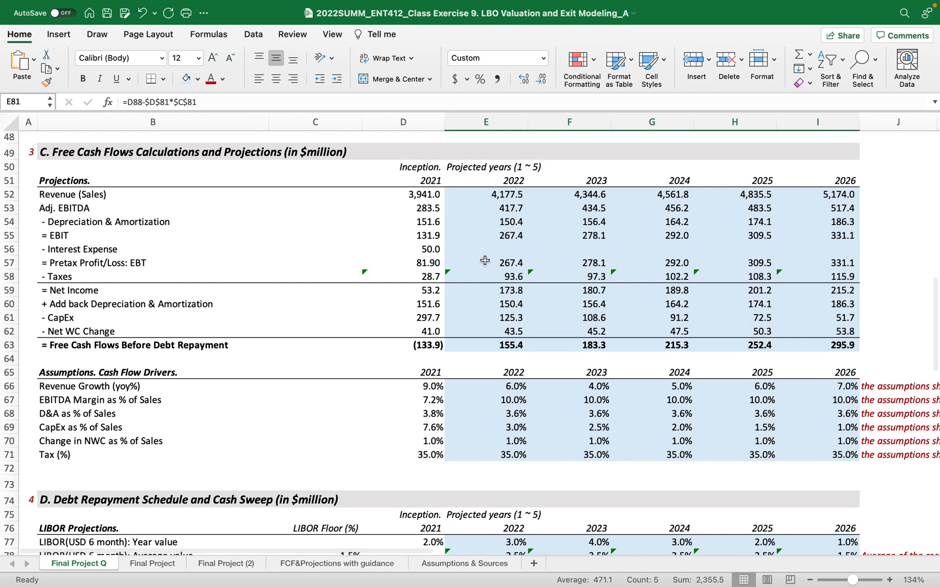
scroll(485, 261, down, 2)
scroll(485, 261, down, 1)
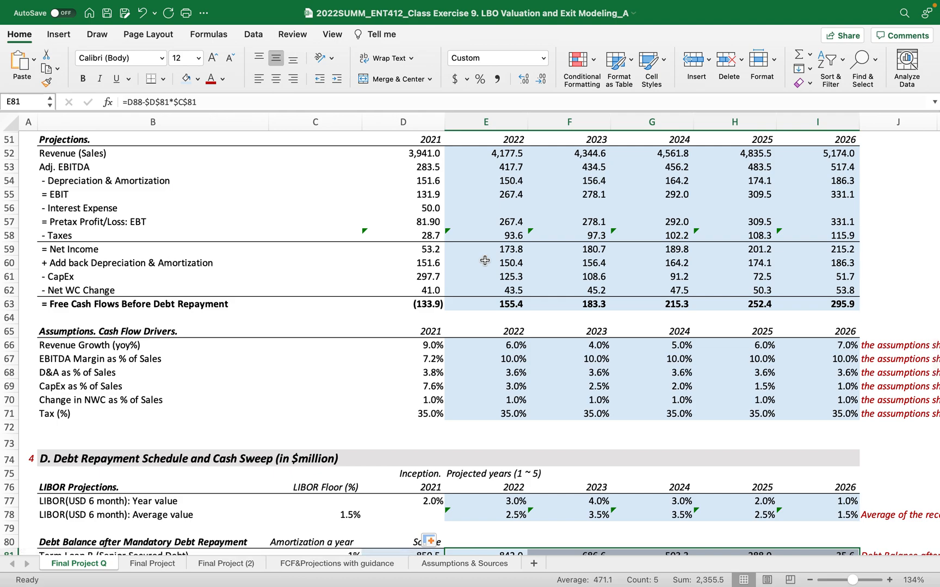
click(505, 206)
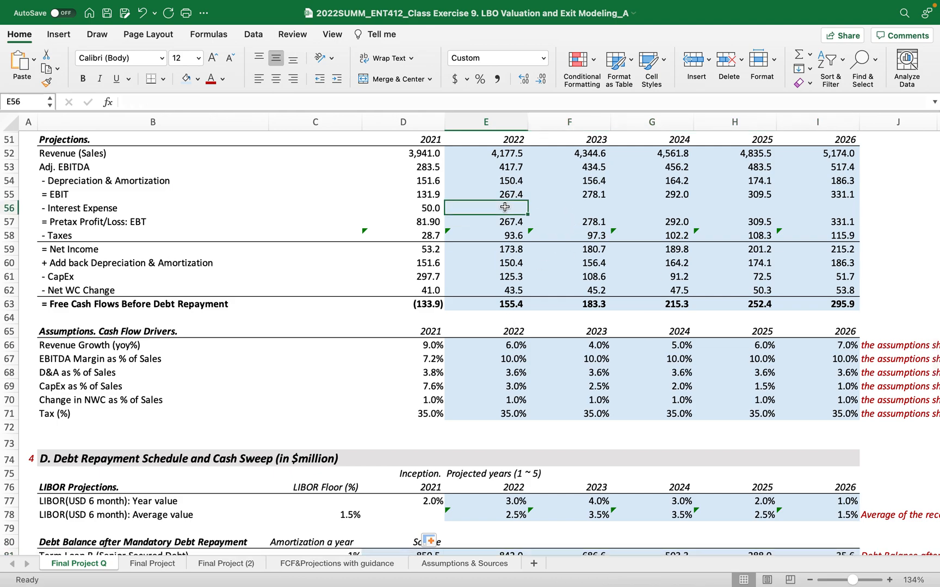
text(=)
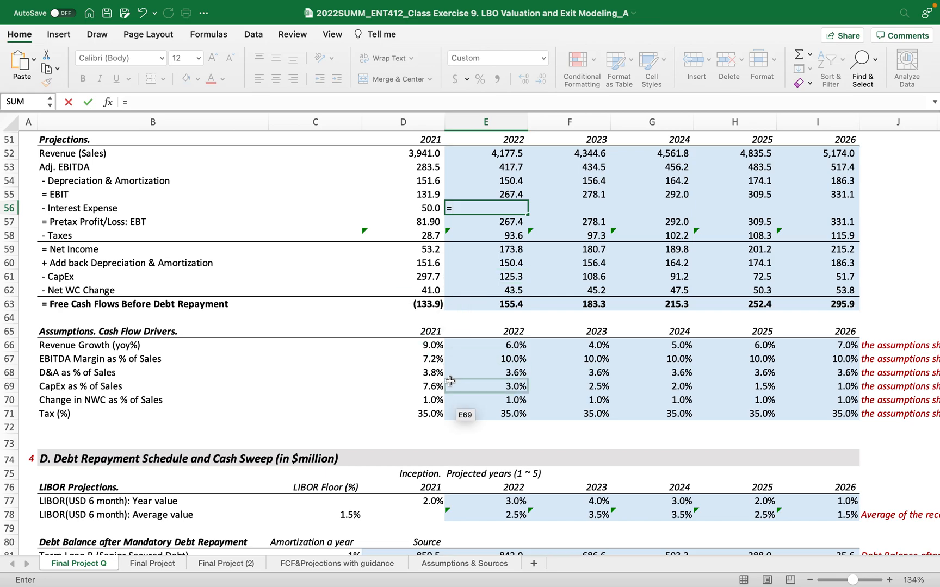
scroll(450, 381, down, 4)
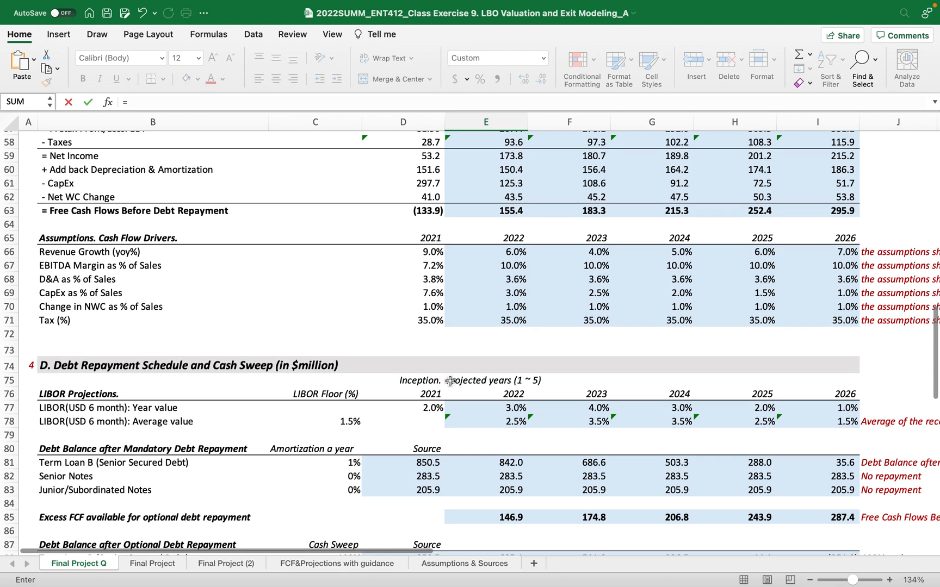
scroll(370, 435, down, 1)
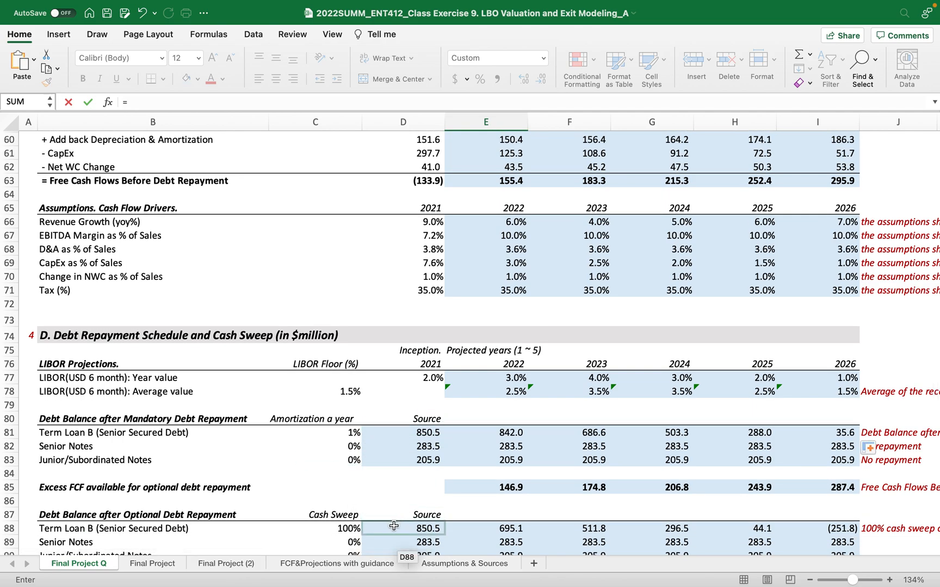
click(393, 526)
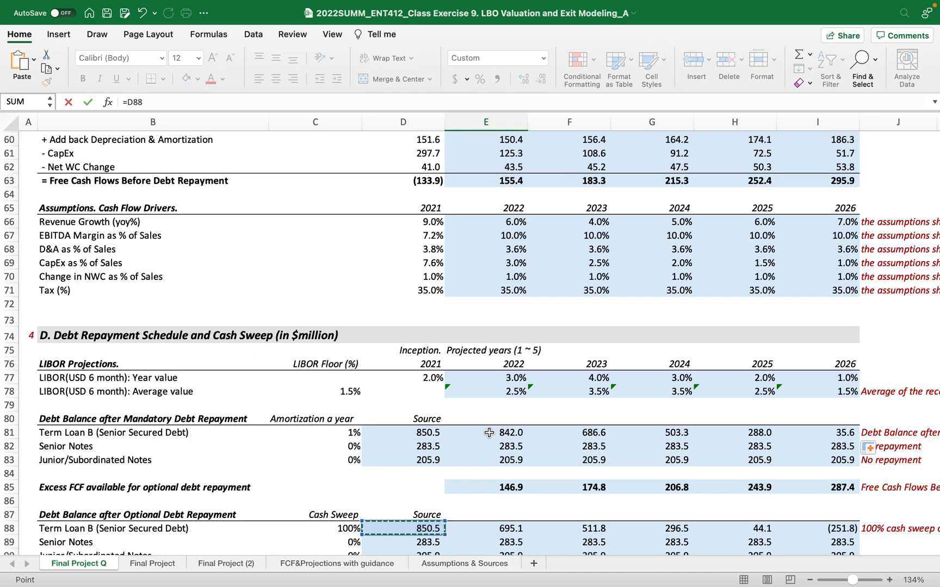
scroll(489, 432, up, 5)
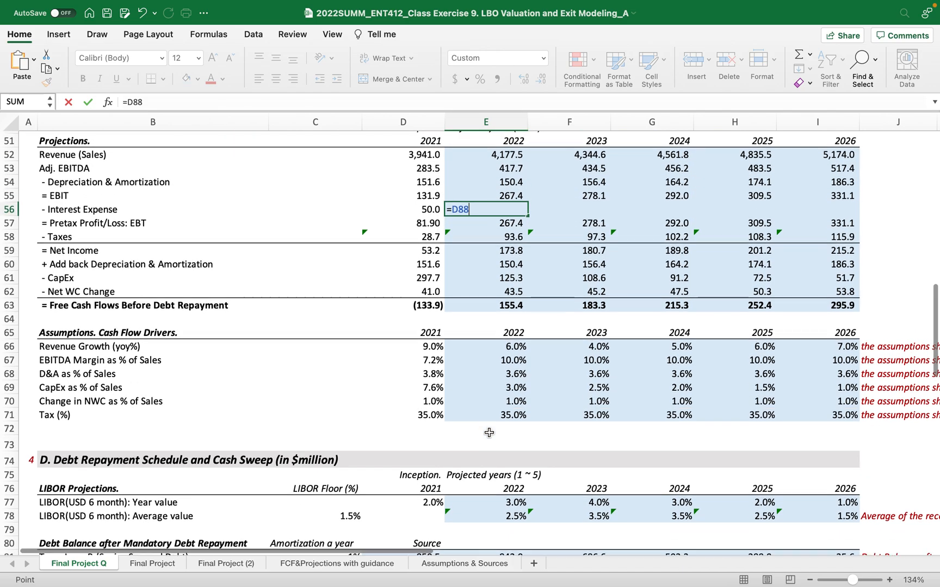
Multiply the Term Loan B balance in the E56 formula by its spread plus the 2022 average LIBOR, ($I$44+E78).
text(*()
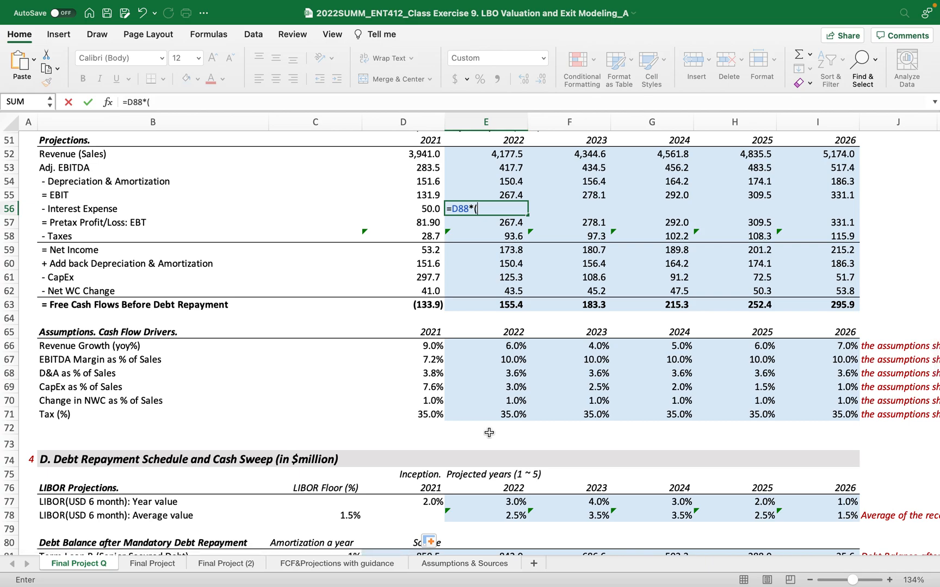
scroll(649, 383, up, 5)
click(820, 198)
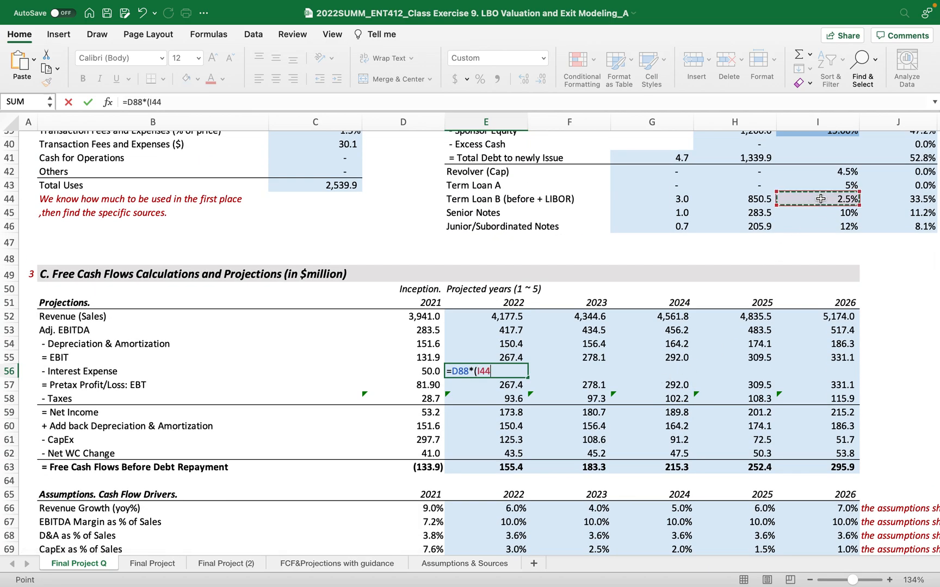
key(F4)
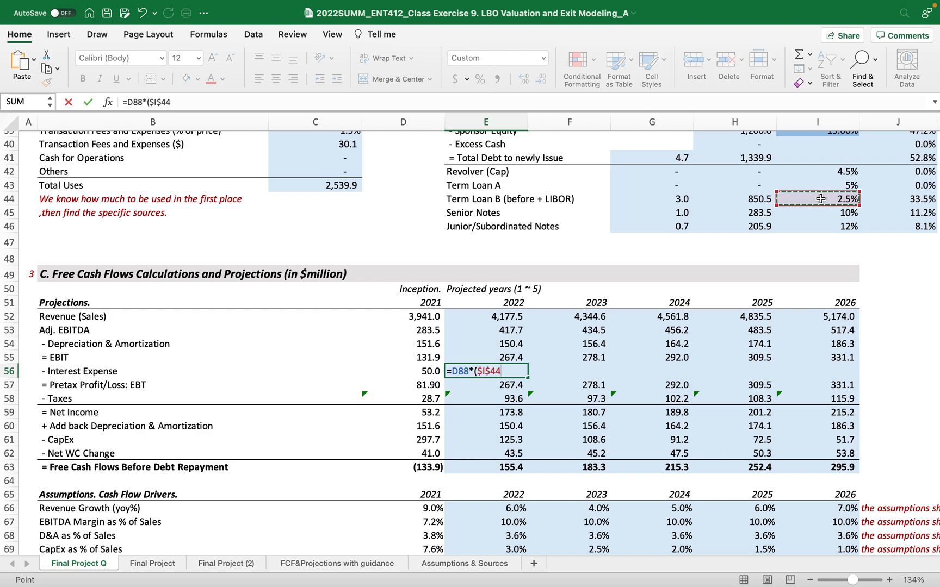
text(+)
scroll(764, 250, down, 5)
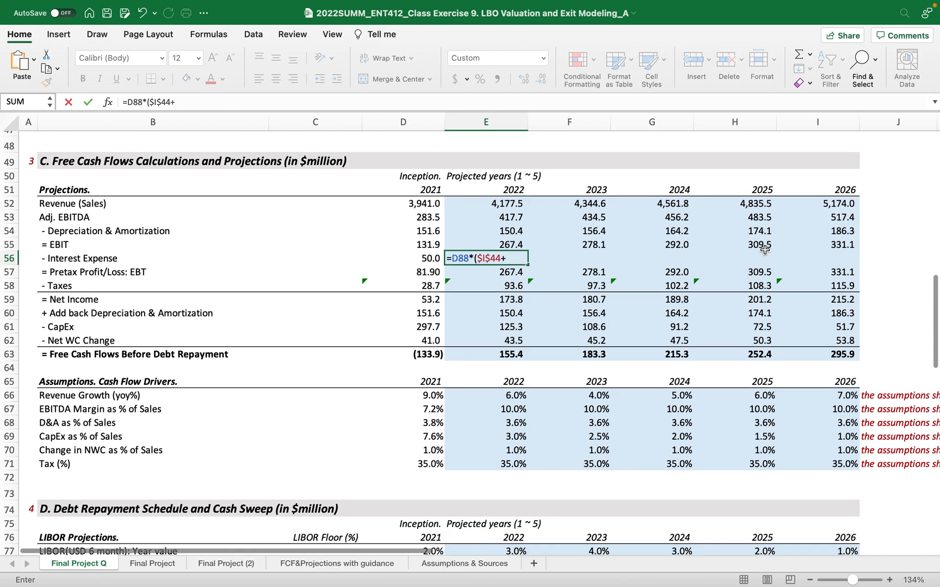
scroll(441, 417, down, 3)
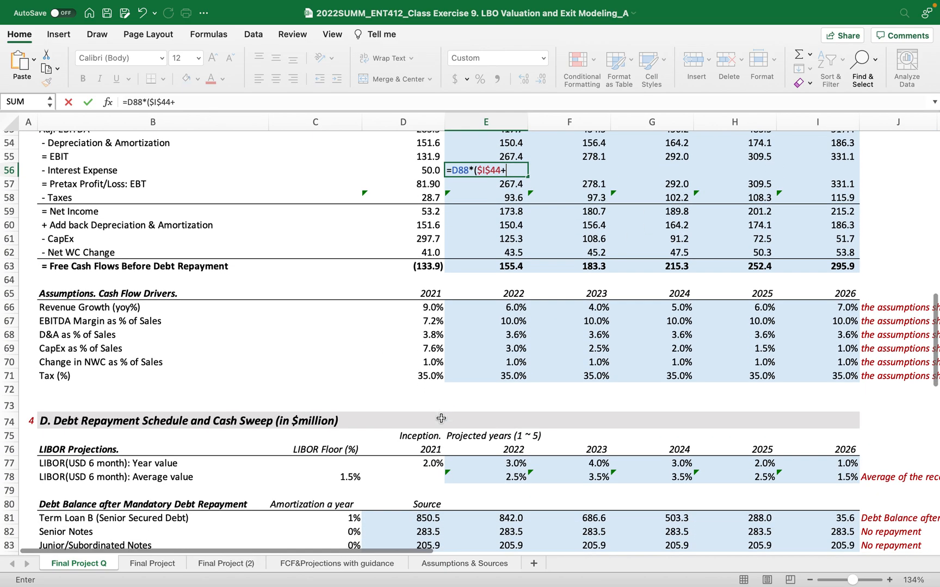
click(481, 478)
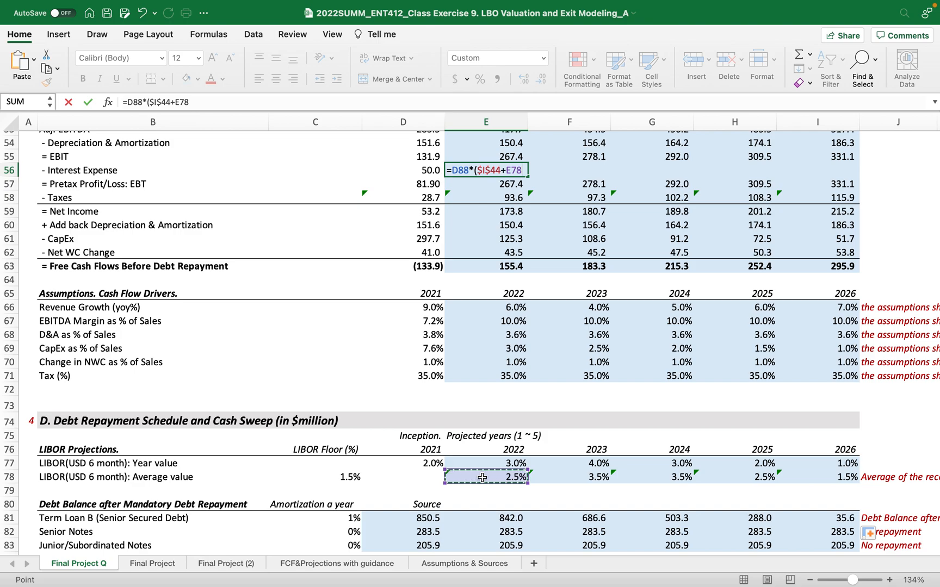
text()+)
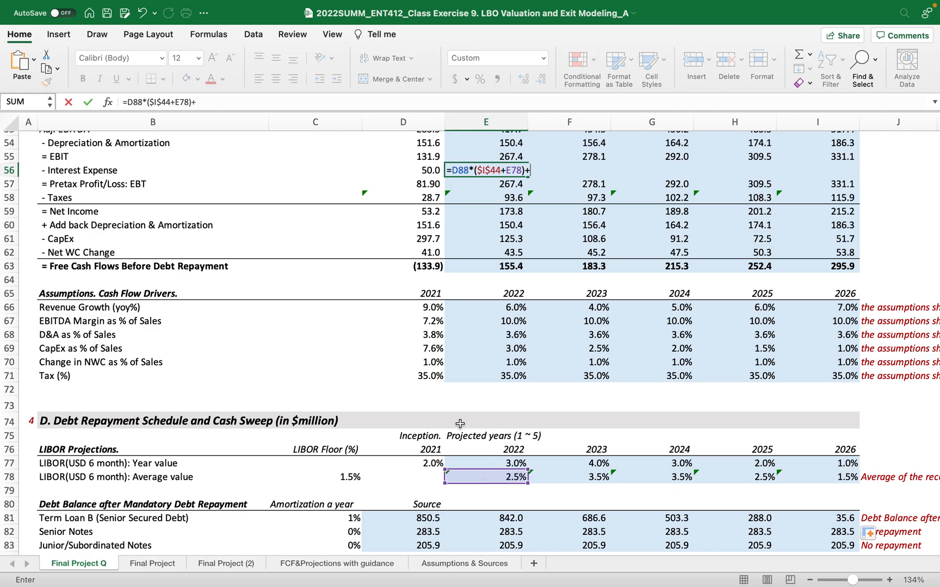
Add the Senior Notes interest to the E56 formula as D89*$I$45, keeping the interest rate reference absolute.
scroll(512, 403, down, 5)
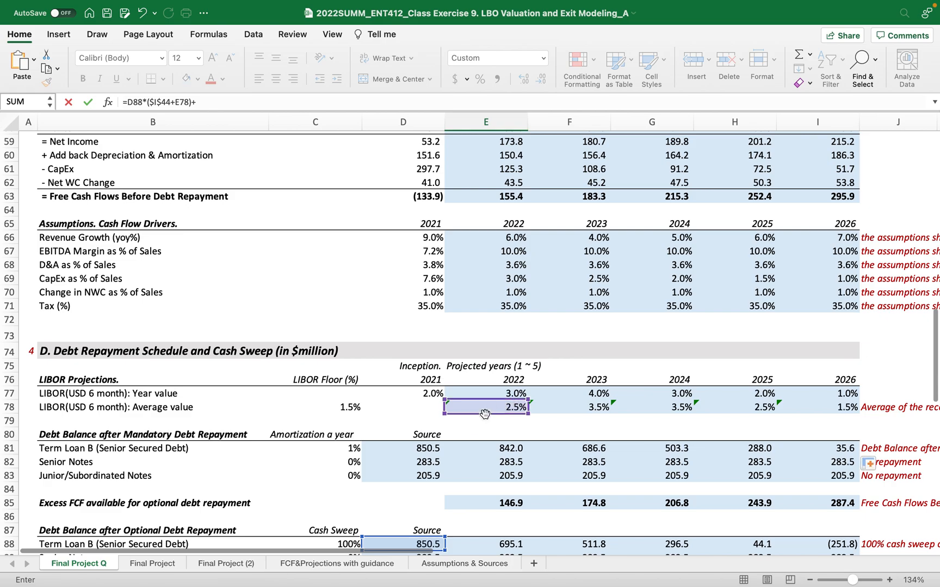
scroll(420, 473, down, 2)
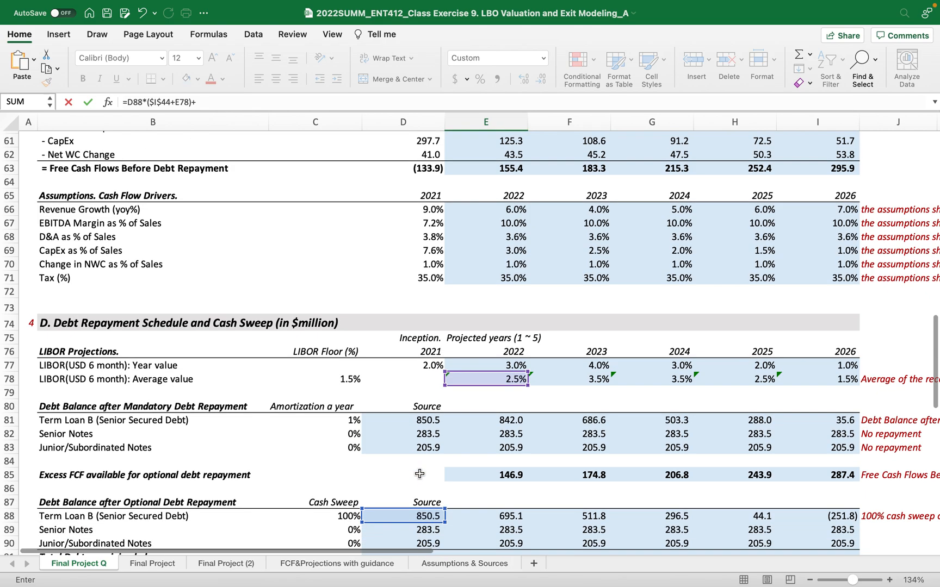
scroll(419, 473, down, 1)
click(405, 517)
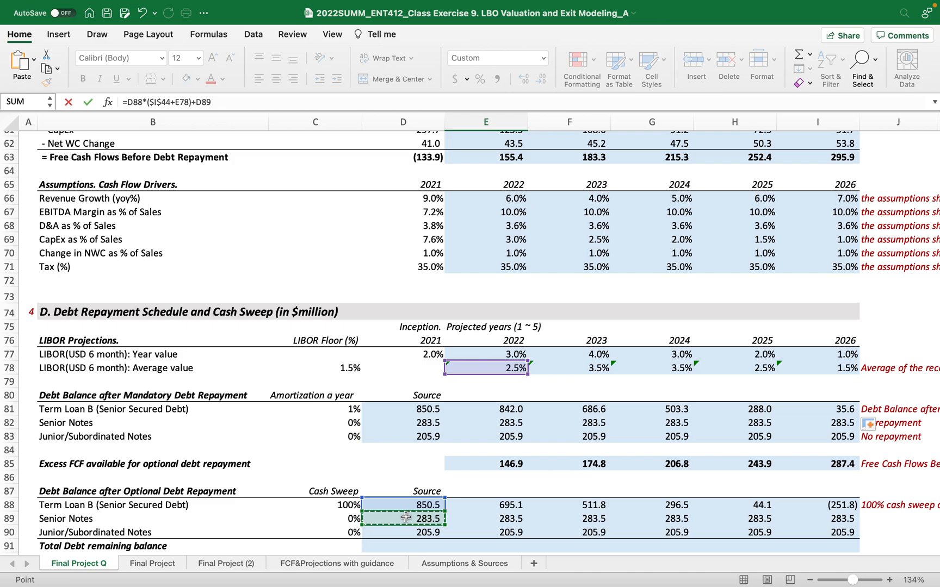
text(*)
scroll(566, 404, up, 10)
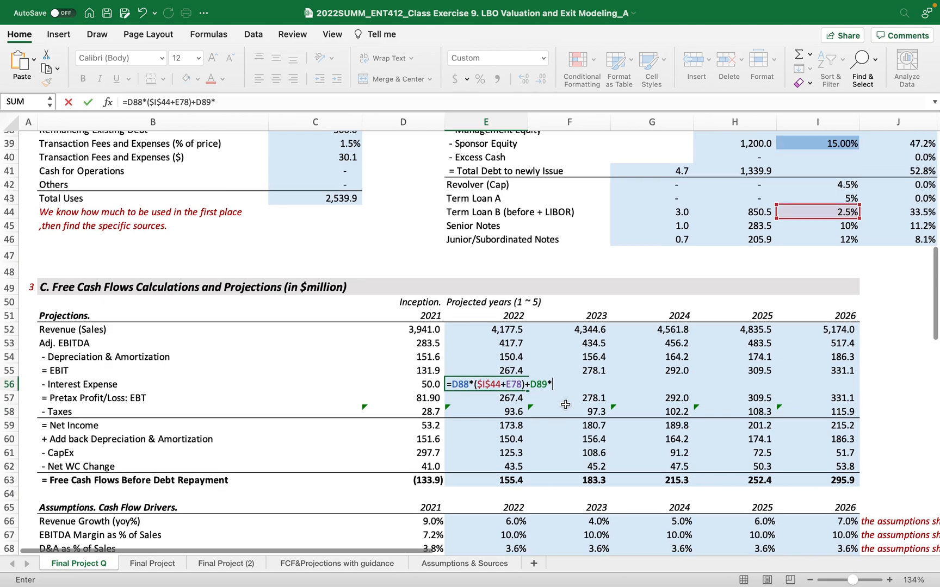
click(811, 250)
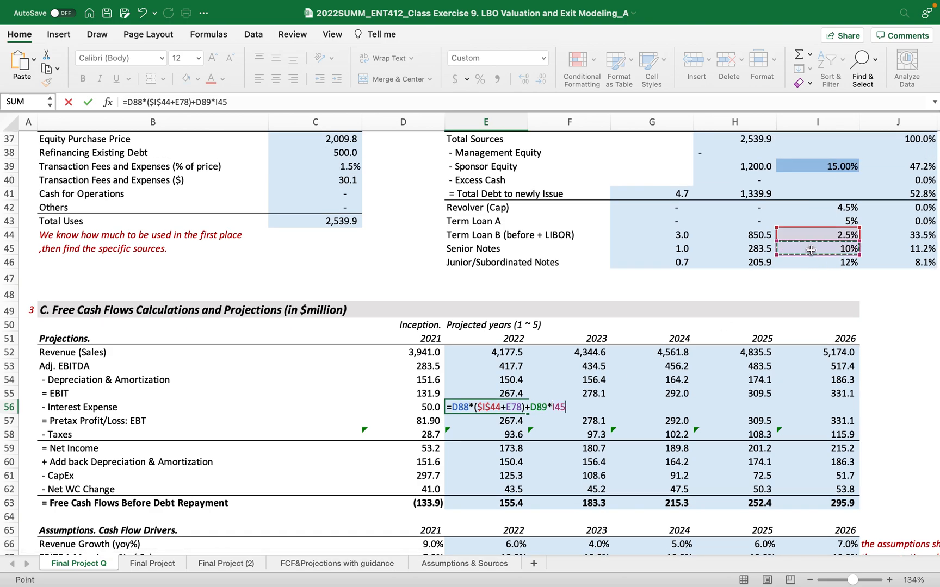
key(F4)
text(+)
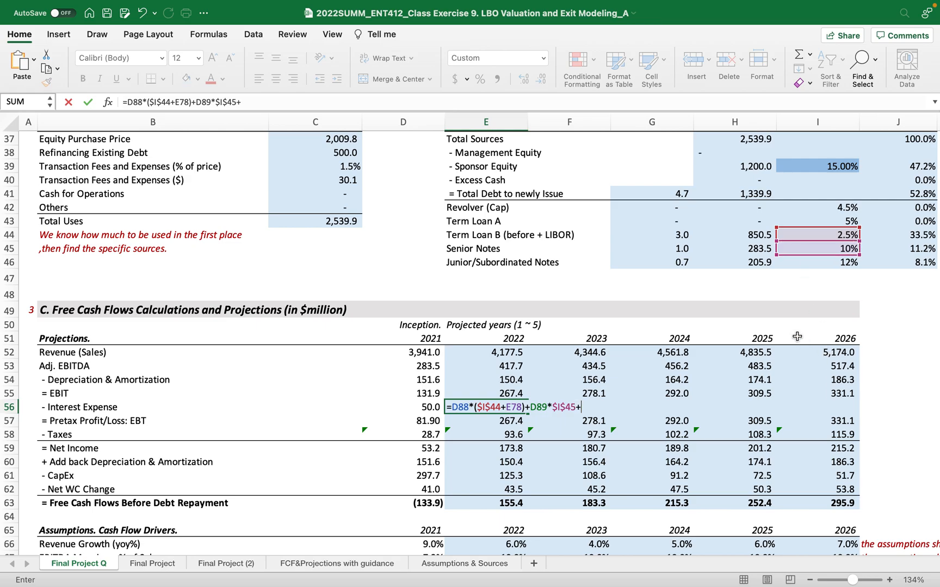
Add the Junior/Subordinated Notes interest as D90*$I$46 and complete the 2022 interest expense formula in E56.
scroll(795, 335, down, 3)
scroll(783, 335, down, 10)
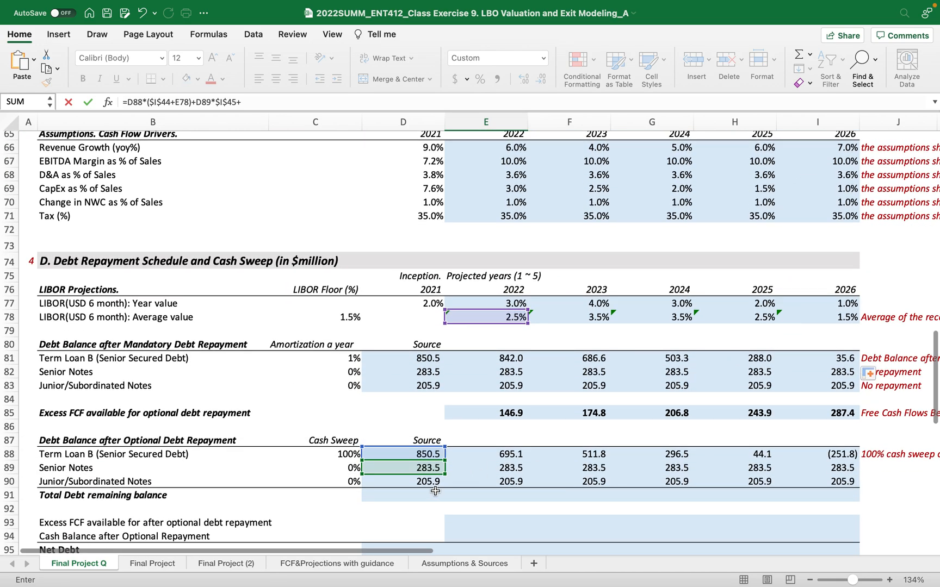
click(424, 482)
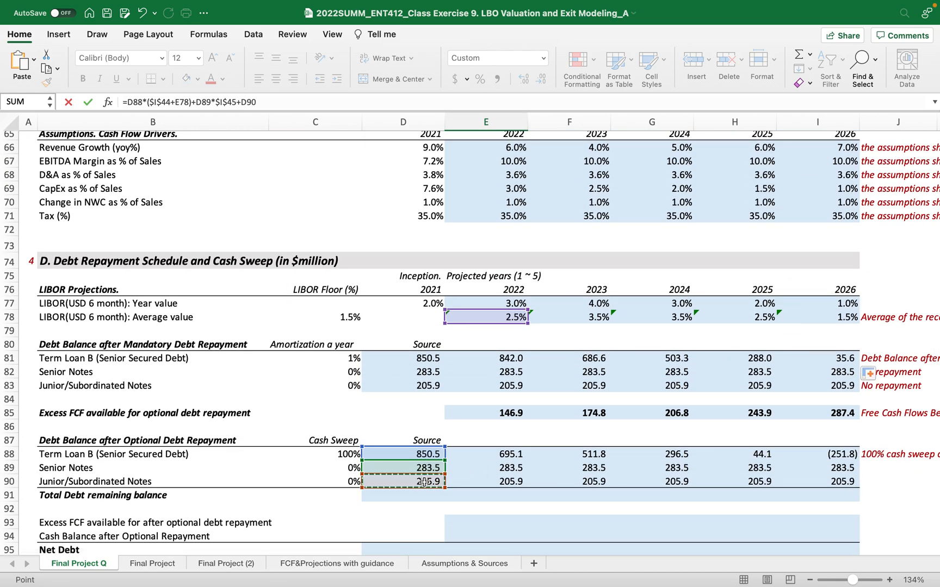
text(*)
scroll(546, 409, up, 12)
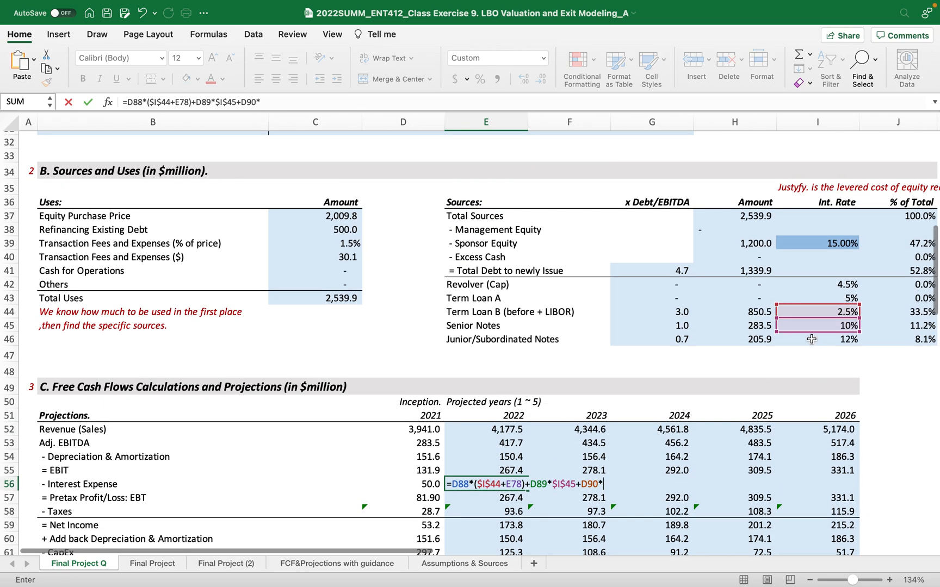
click(811, 338)
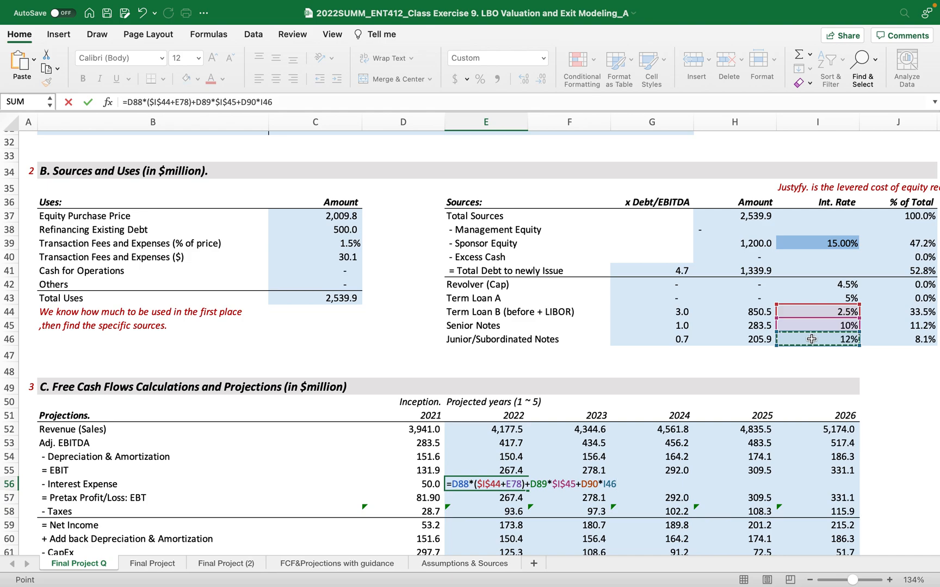
key(F4)
key(Return)
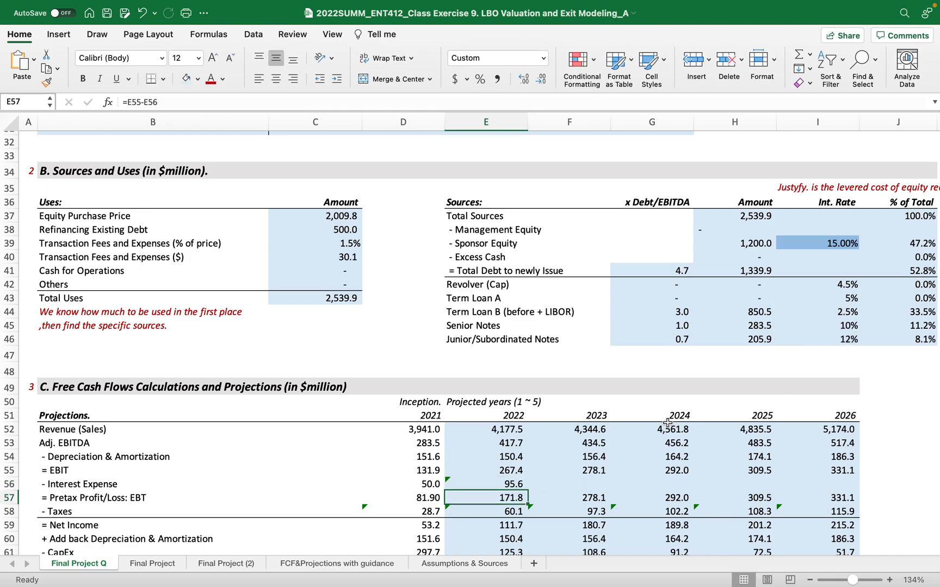
Fill the interest expense formula from E56 across to 2026 and review the updated free cash flow projections.
click(507, 481)
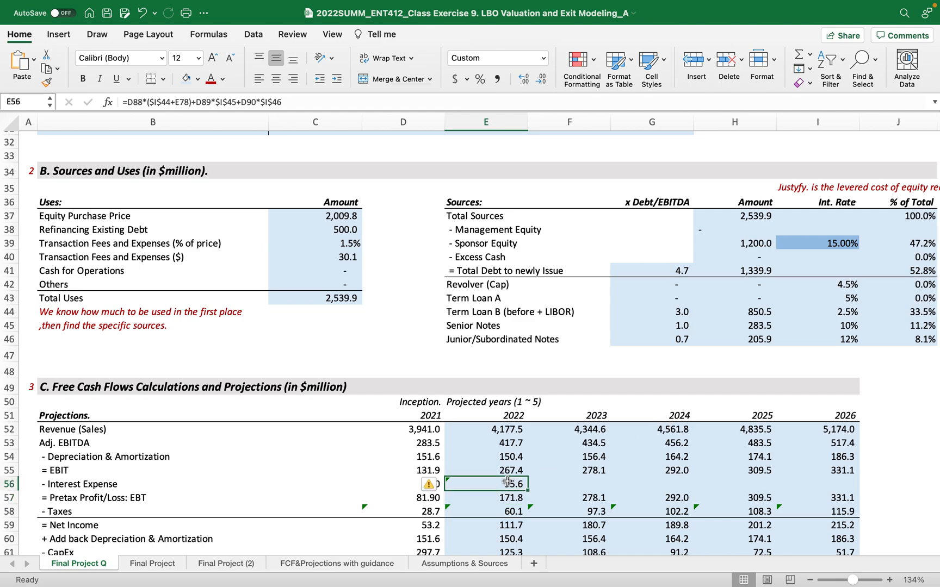
drag(528, 491, 848, 469)
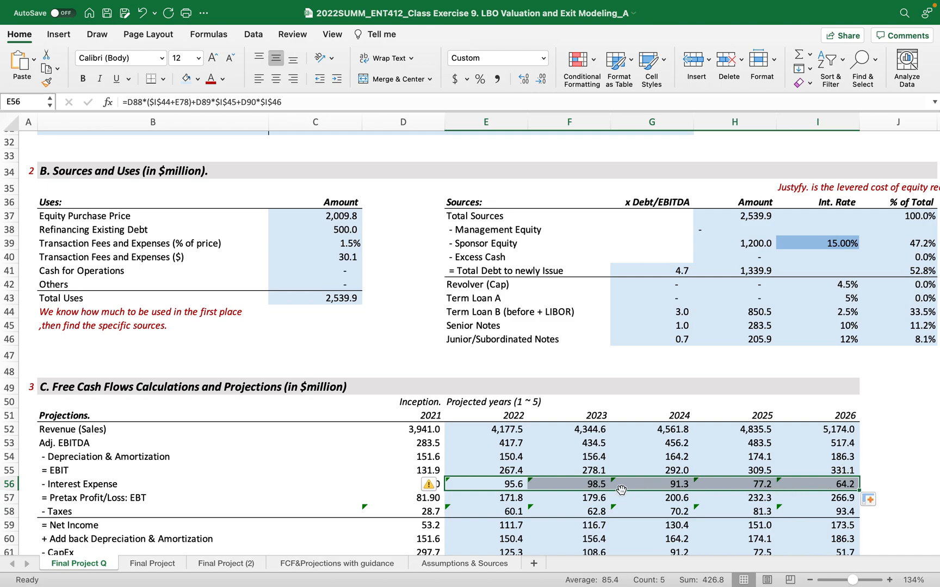
scroll(554, 483, down, 2)
scroll(553, 483, down, 2)
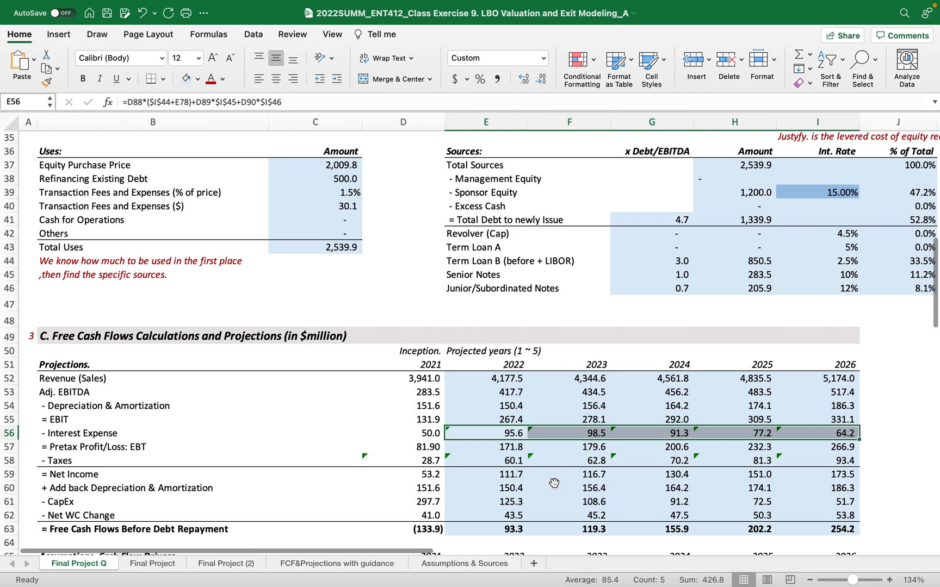
scroll(554, 483, down, 1)
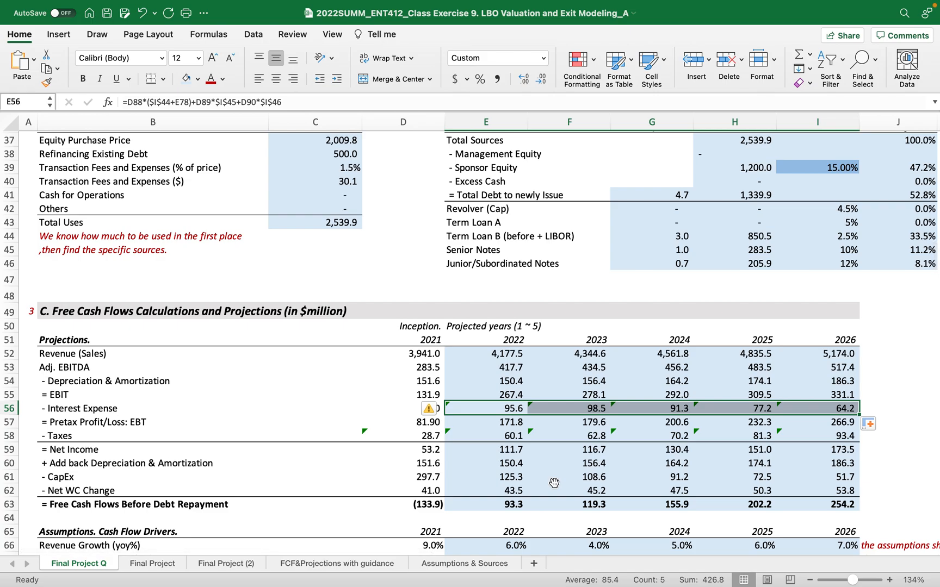
scroll(553, 483, down, 4)
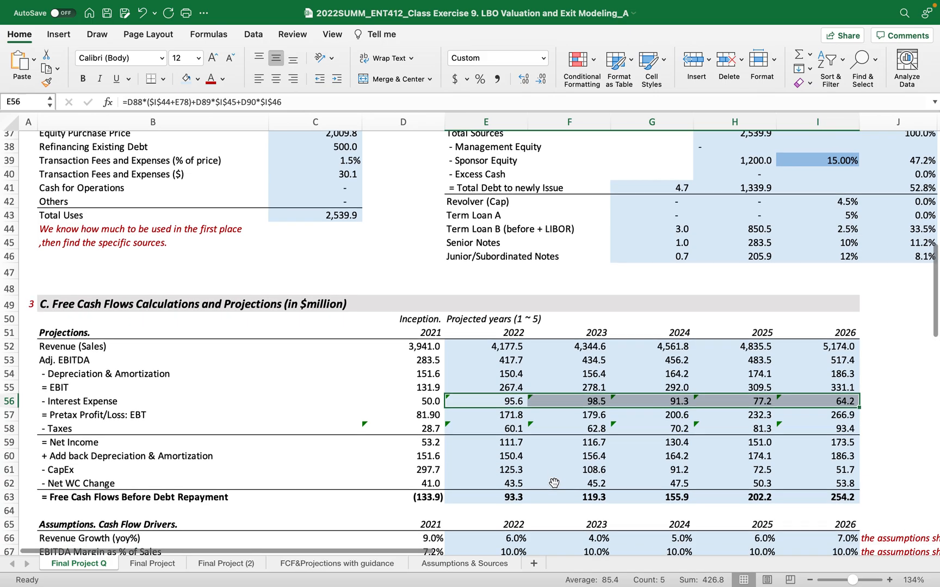
Calculate the Total Debt remaining balance in D91 with =SUM(D88:D90) and fill the formula across to 2026.
scroll(553, 483, down, 20)
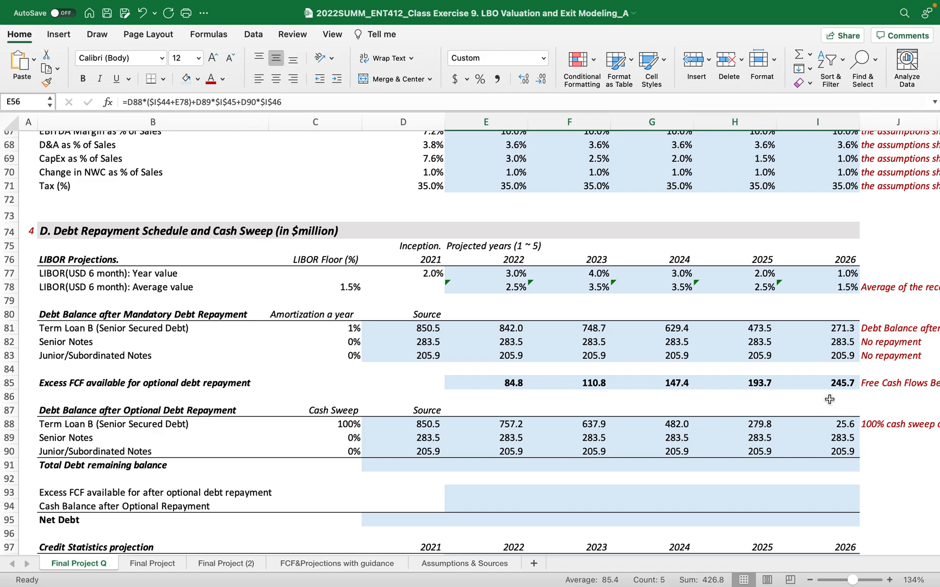
scroll(468, 456, down, 2)
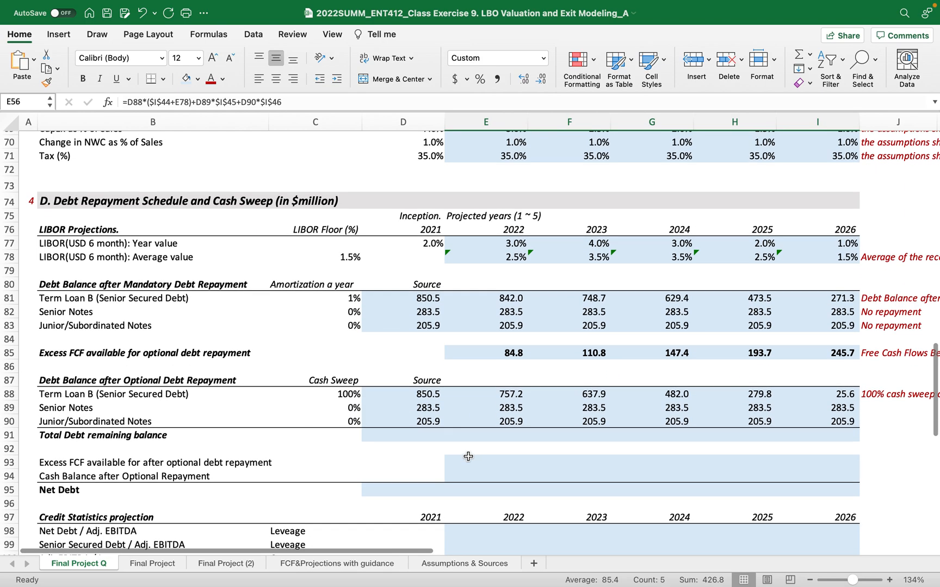
click(415, 433)
text(=sum()
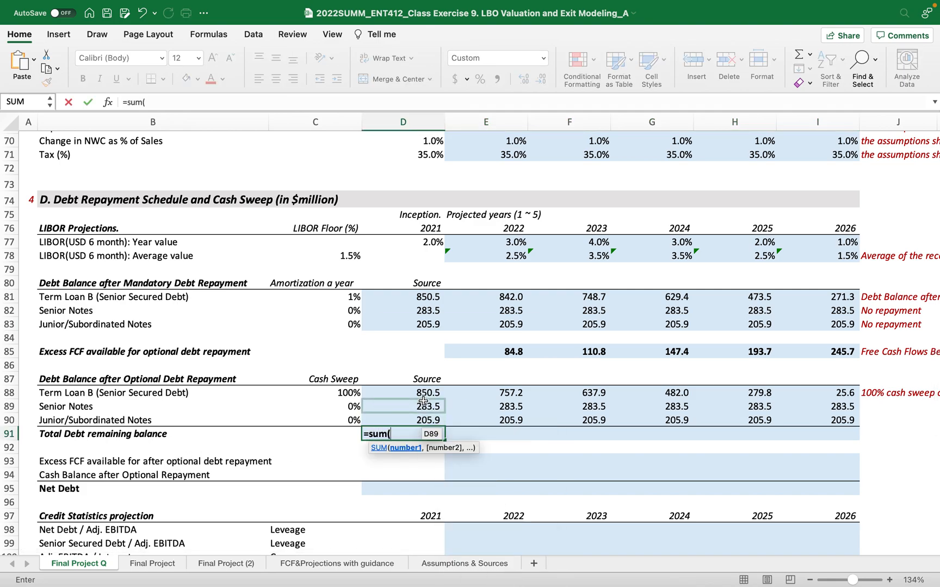
drag(423, 392, 423, 420)
key(Return)
click(422, 432)
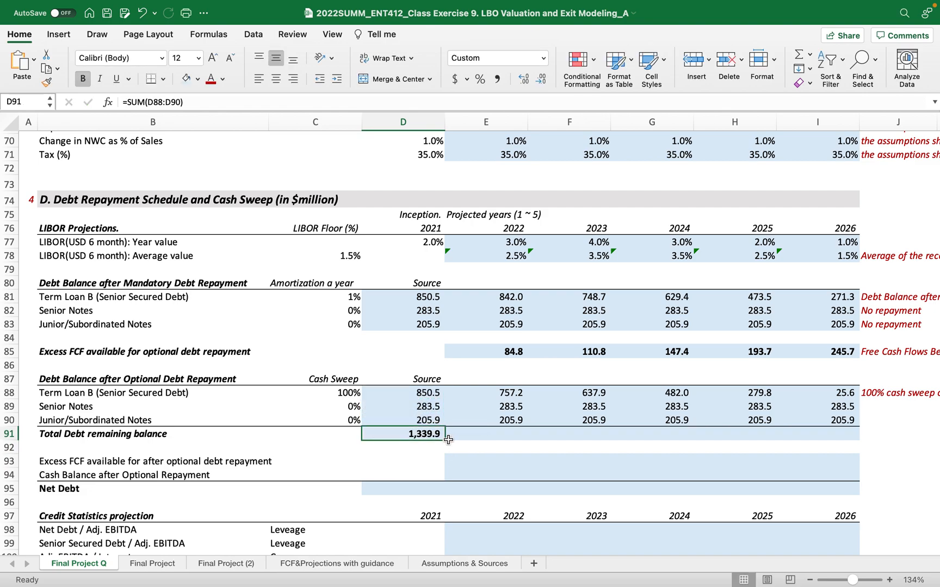
drag(445, 440, 840, 437)
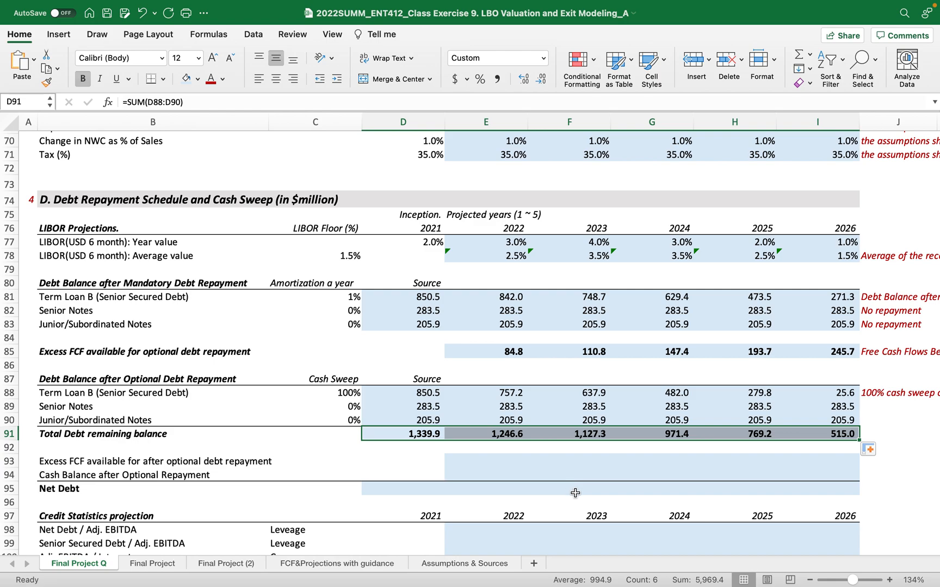
Enter 0 as the excess FCF available after optional debt repayment in row 93 for all years from 2022 to 2026.
scroll(543, 458, down, 3)
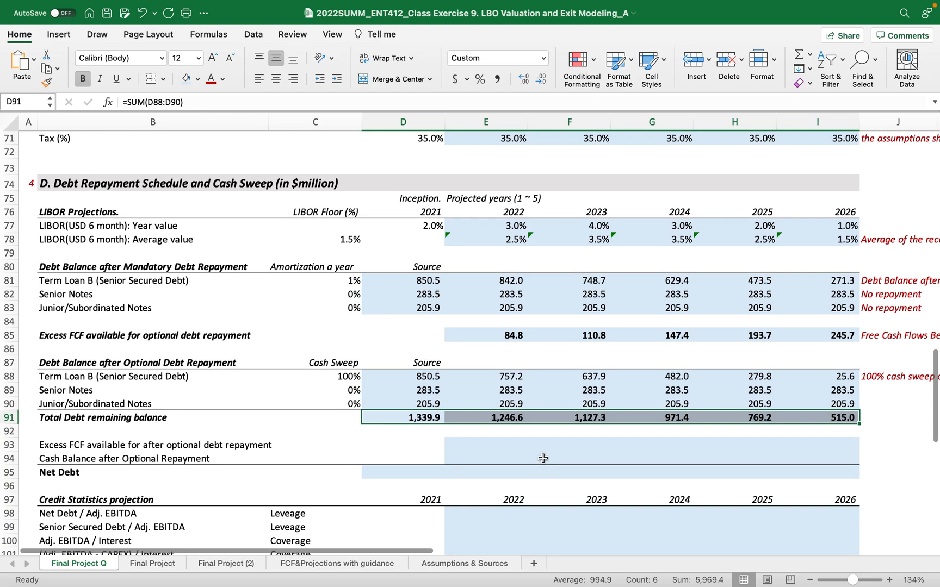
click(459, 422)
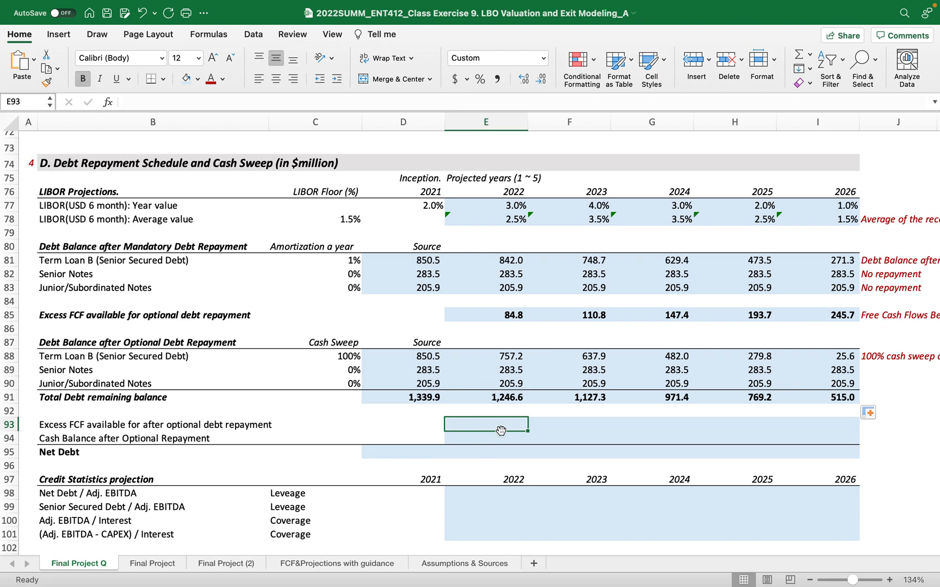
text(0)
key(Tab)
text(0)
key(Tab)
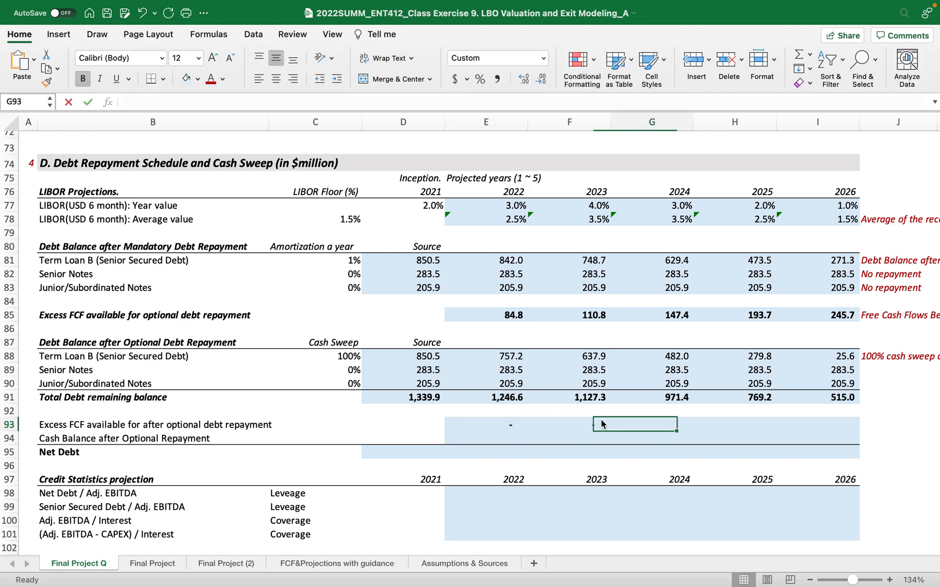
click(576, 427)
drag(610, 429, 783, 429)
Link the 2022 Cash Balance after Optional Repayment in E94 to the excess FCF in E93.
click(501, 433)
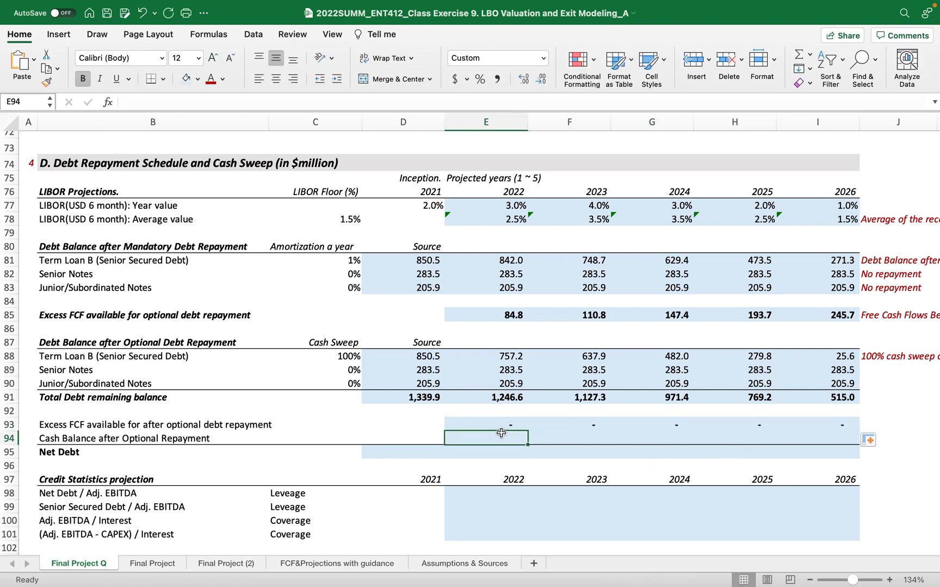
text(=)
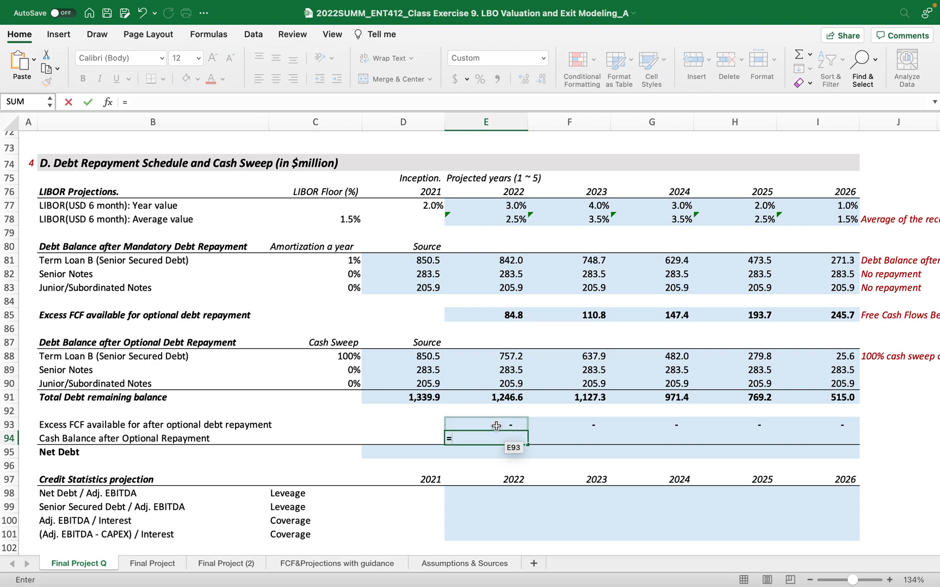
click(495, 425)
key(Return)
Set the 2023 cash balance in F94 to =E94 and fill the formula across to 2026.
click(581, 439)
text(=)
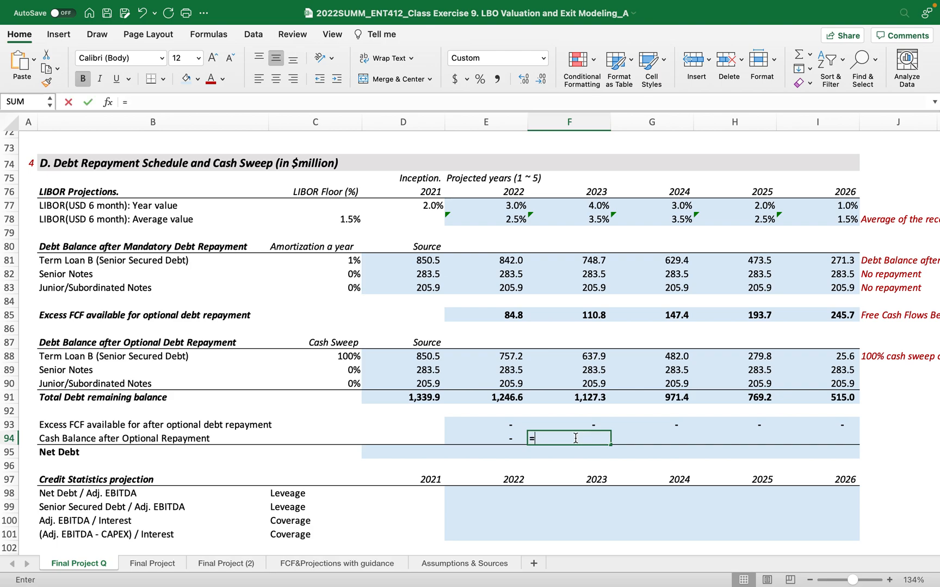
click(500, 436)
key(Return)
click(586, 434)
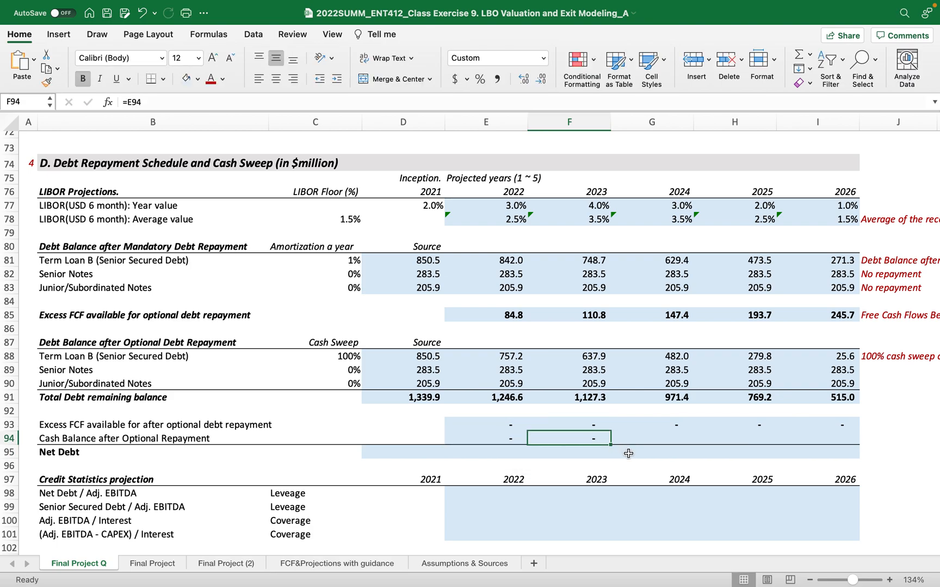
drag(611, 445, 848, 439)
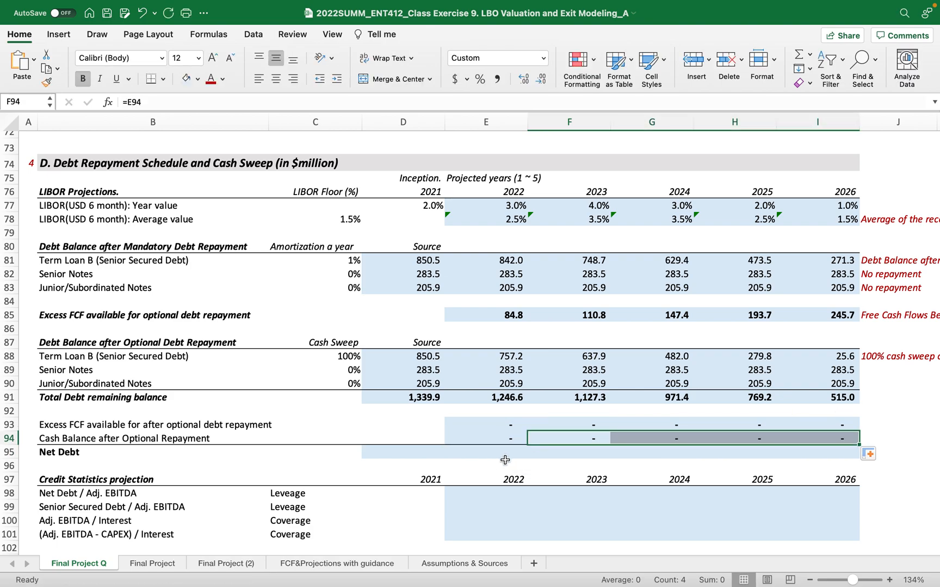
click(413, 453)
text(=)
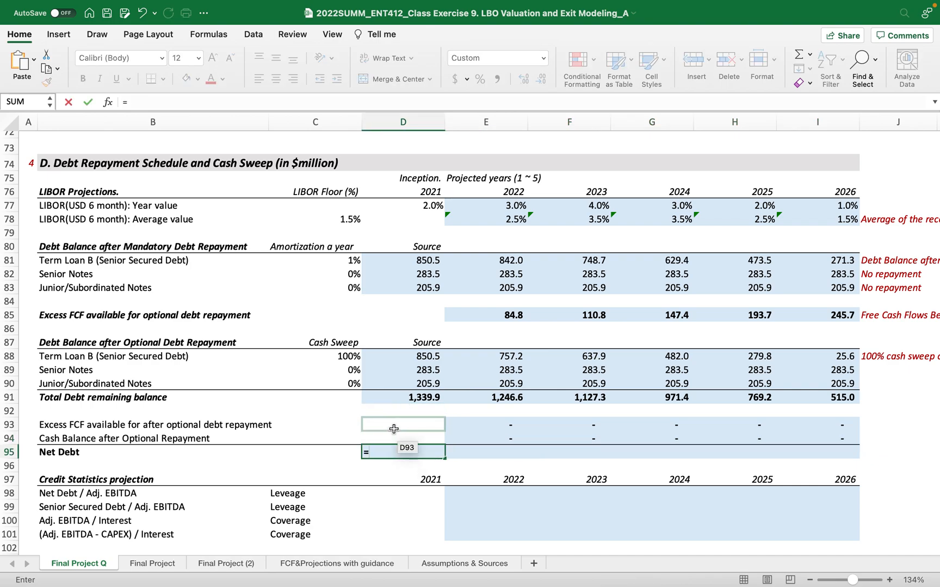
click(400, 401)
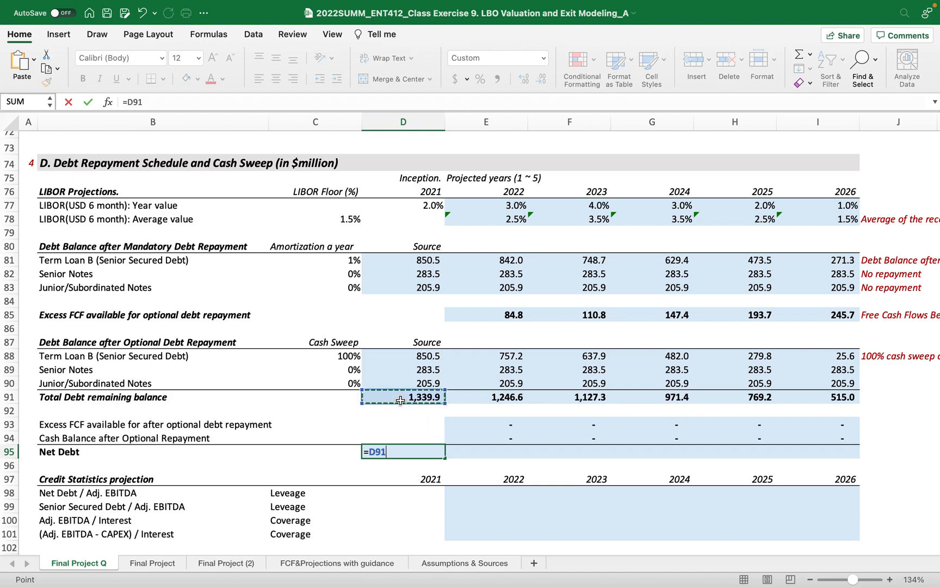
key(BackSpace)
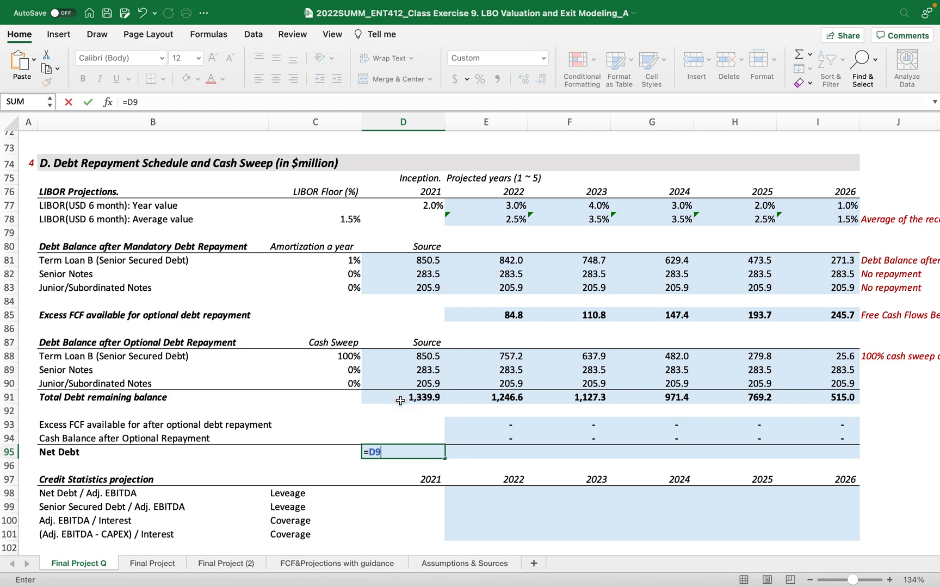
click(400, 401)
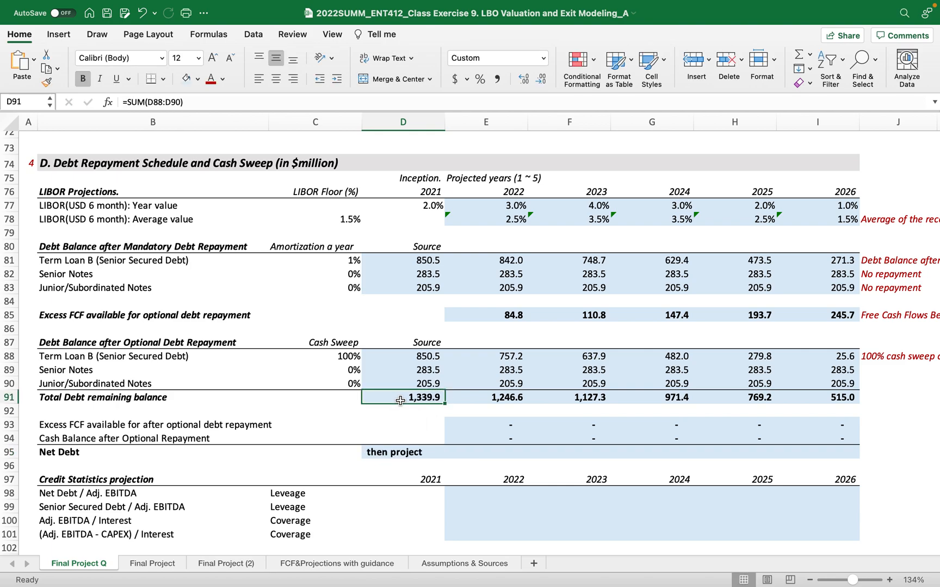
click(382, 460)
Calculate Net Debt in D95 as =D91-D93-D94 and fill the formula across to 2026.
click(383, 452)
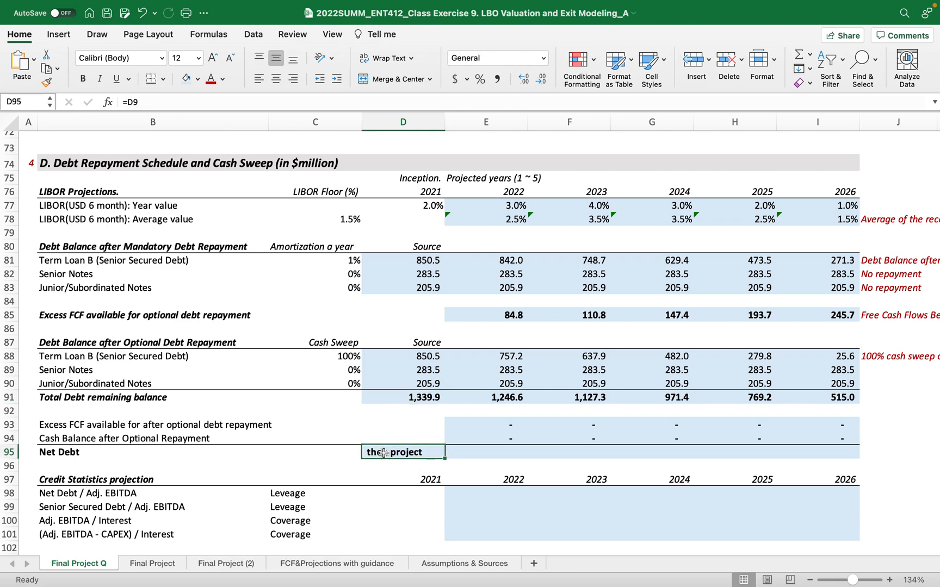
text(=)
click(404, 401)
text(-)
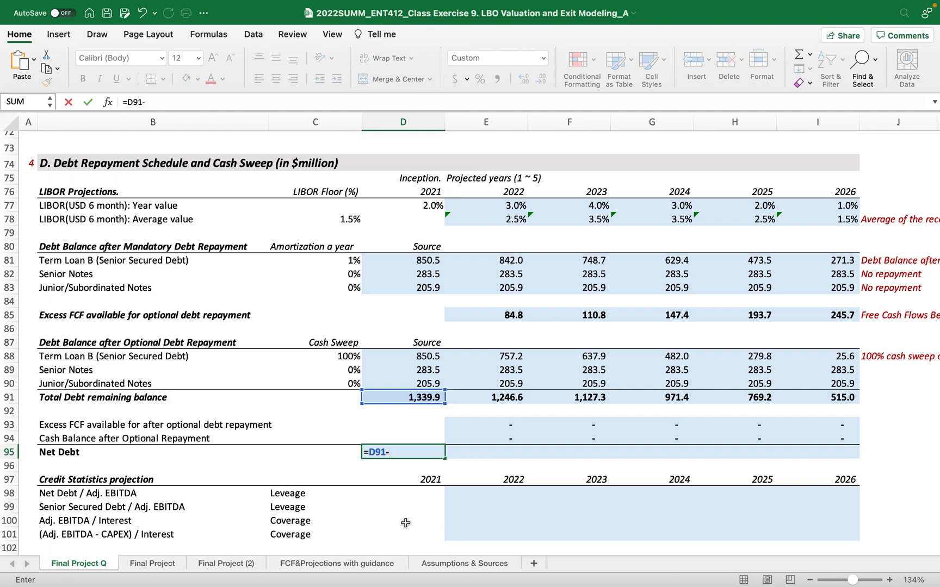
click(398, 423)
text(-)
click(383, 439)
key(Return)
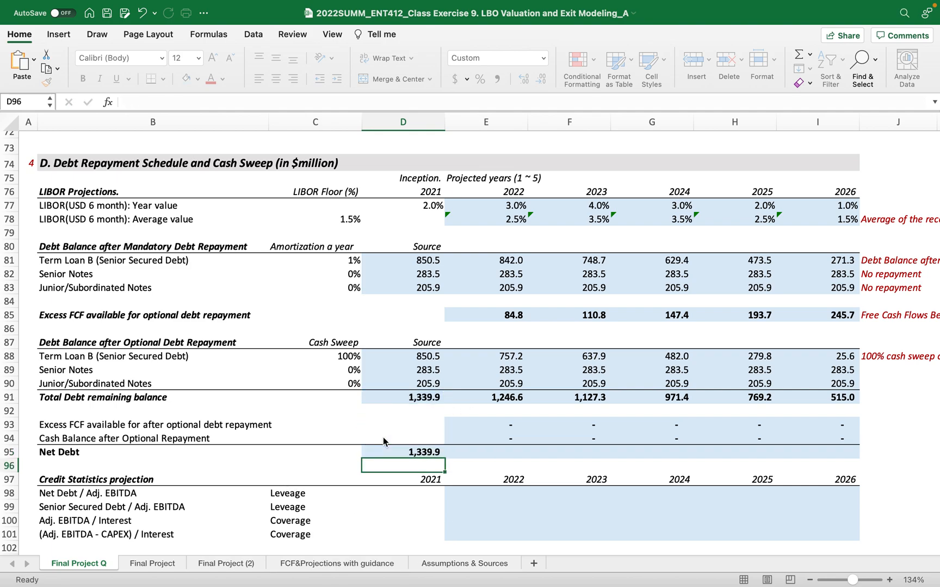
click(381, 452)
drag(444, 460, 842, 459)
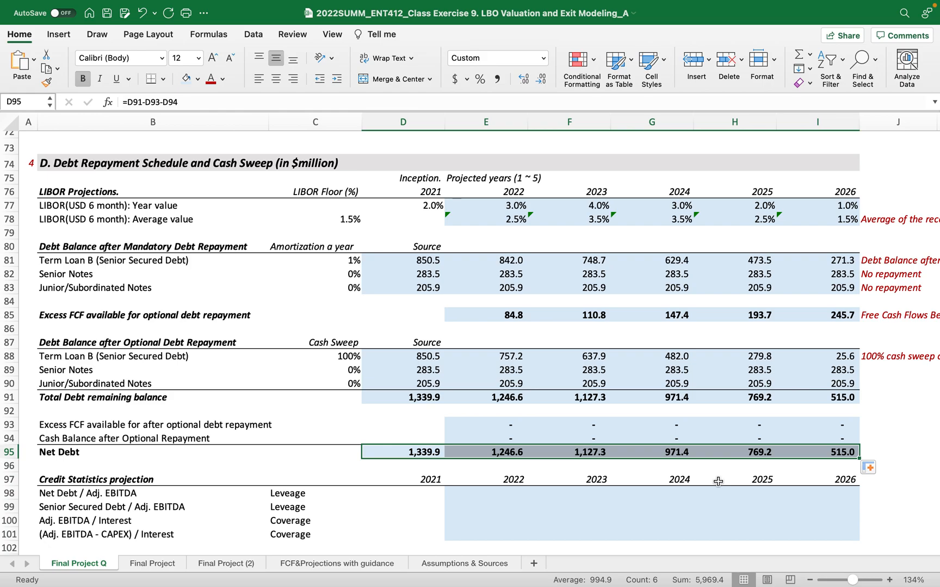
Examine which debt balances and rates the 2022 interest expense formula in E56 references, leaving the formula as it is.
scroll(696, 397, up, 5)
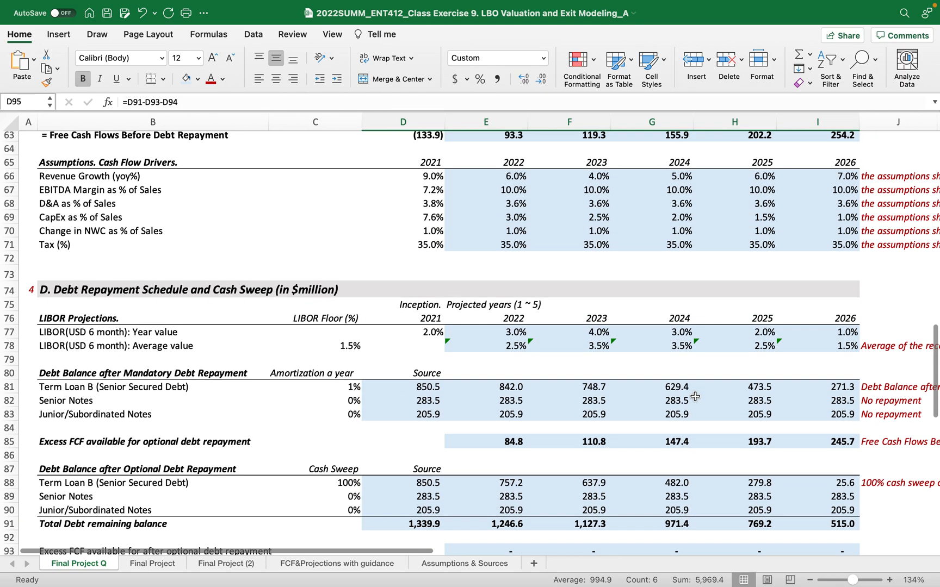
scroll(695, 396, up, 2)
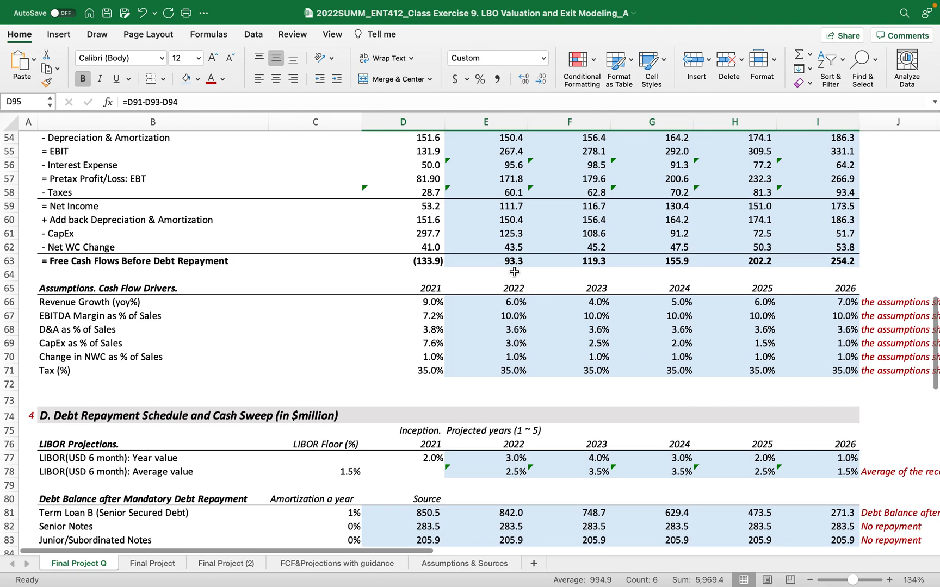
double_click(499, 166)
scroll(551, 279, down, 5)
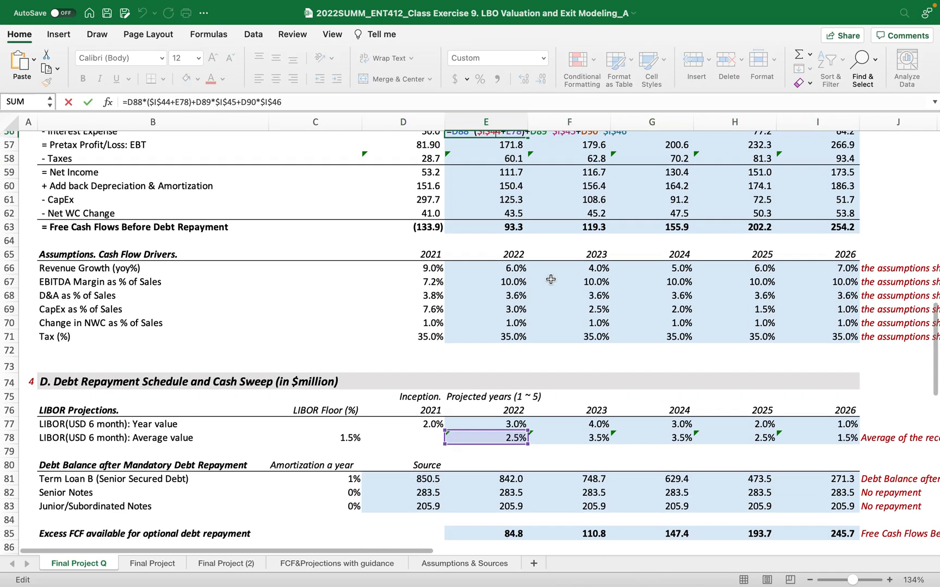
scroll(551, 279, down, 2)
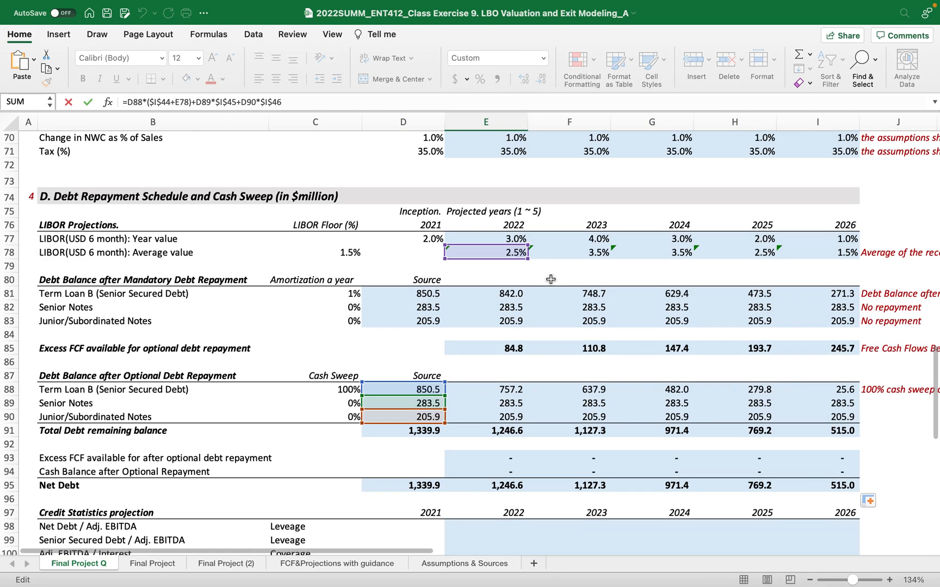
scroll(550, 315, up, 8)
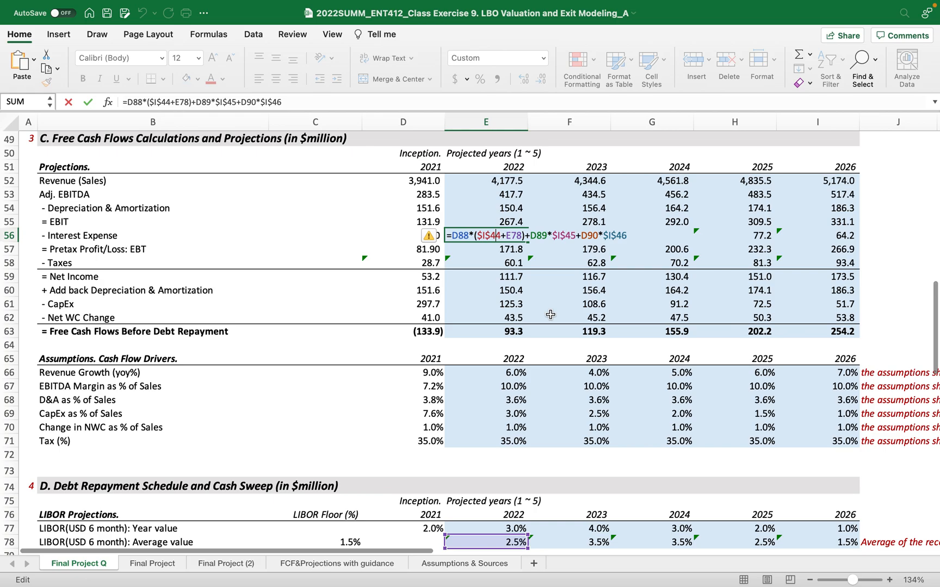
key(Escape)
Calculate the 2022 Net Debt / Adj. EBITDA leverage ratio in E98 as =E95/E53 and fill it across to 2026.
scroll(499, 360, down, 10)
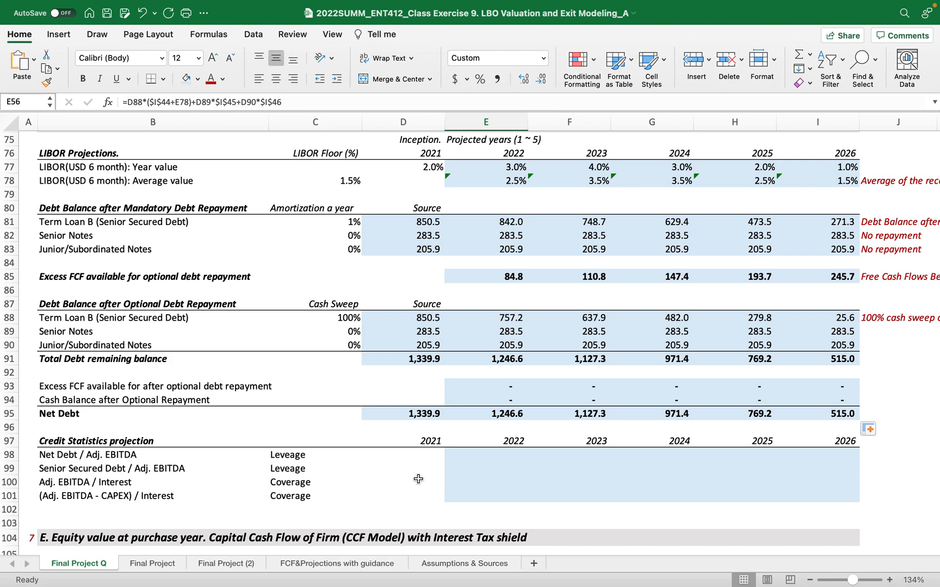
click(506, 455)
text(=)
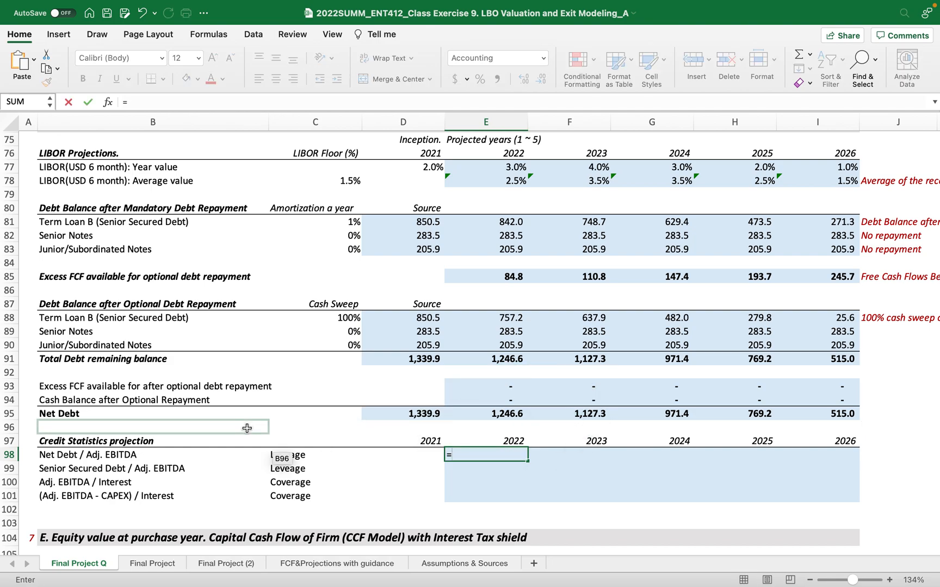
click(487, 414)
text(/)
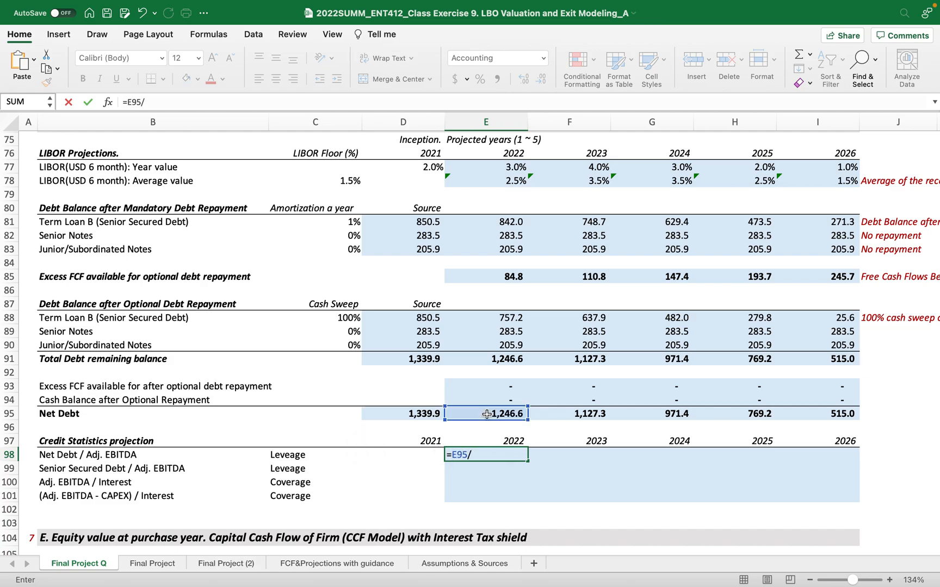
scroll(478, 320, up, 10)
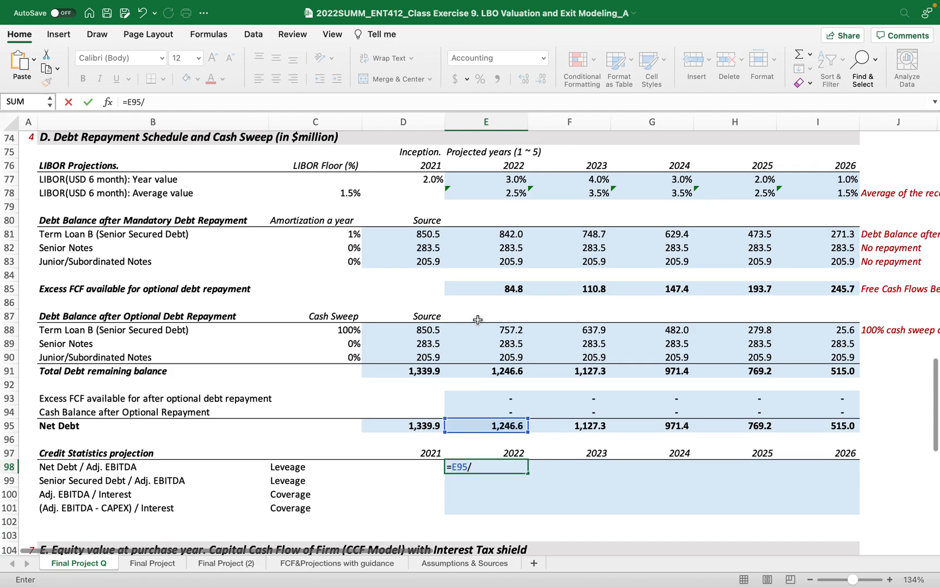
scroll(478, 319, up, 2)
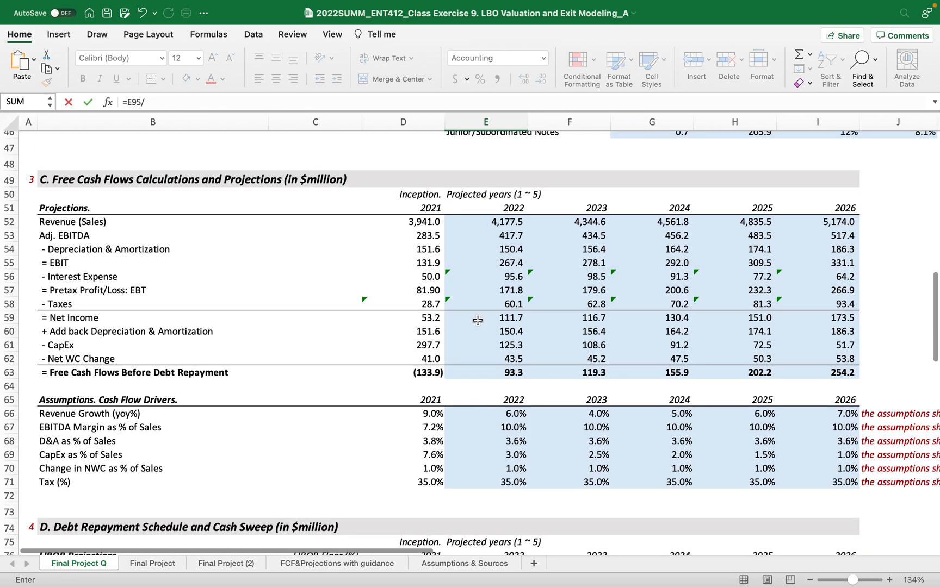
click(490, 237)
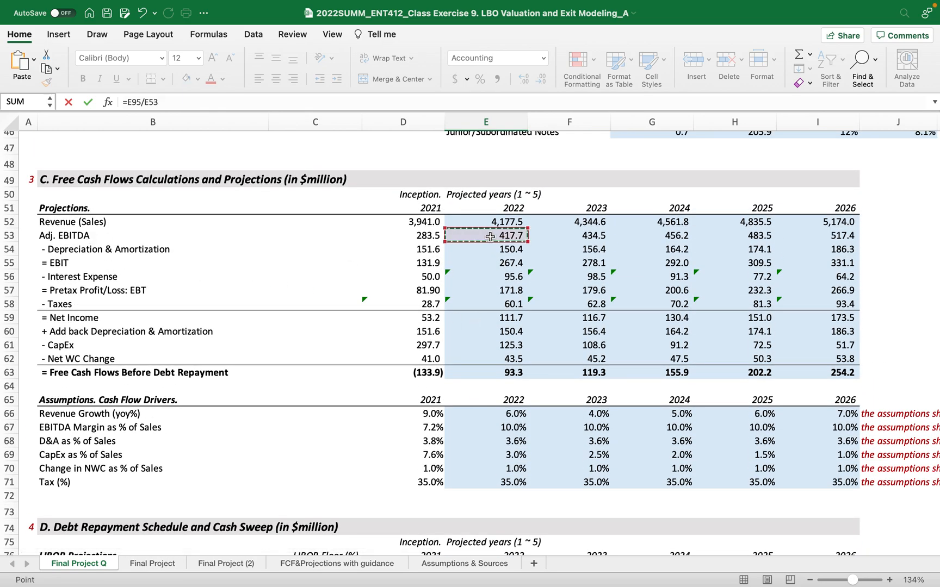
key(Return)
scroll(631, 407, down, 4)
click(515, 363)
drag(527, 369, 823, 357)
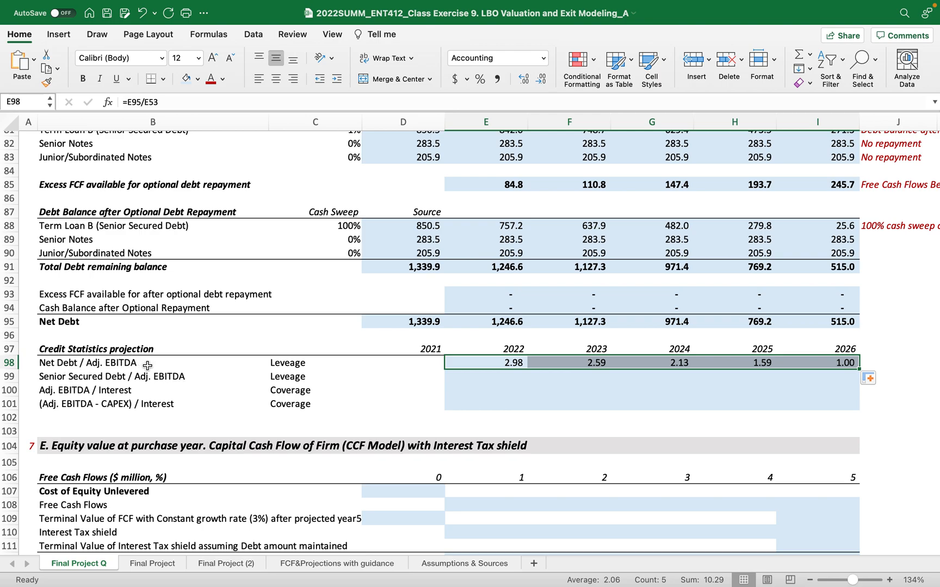
Calculate the 2022 Senior Secured Debt / Adj. EBITDA ratio in E99 as =E88/E53 and fill it across to 2026.
click(517, 375)
text(=)
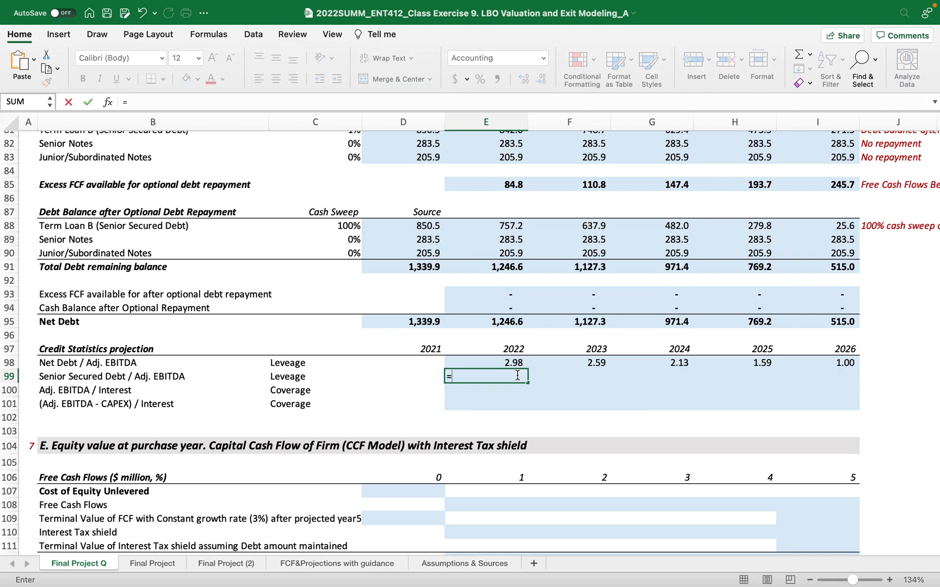
scroll(413, 272, up, 2)
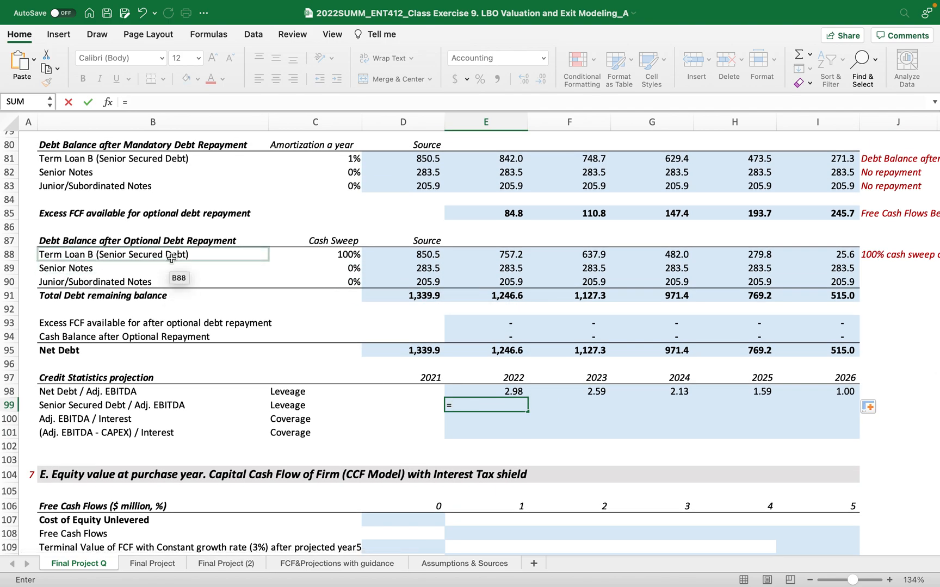
click(473, 260)
text(/)
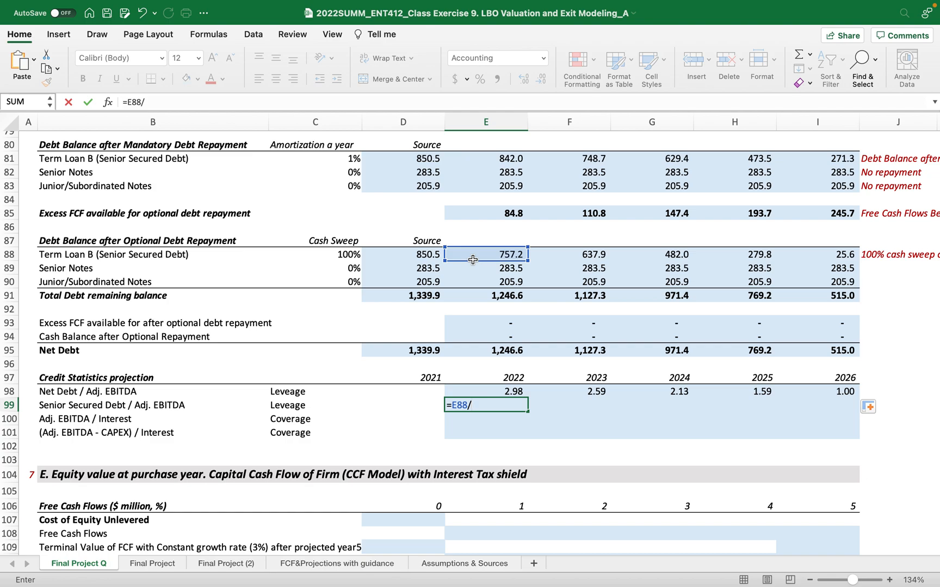
scroll(472, 260, up, 7)
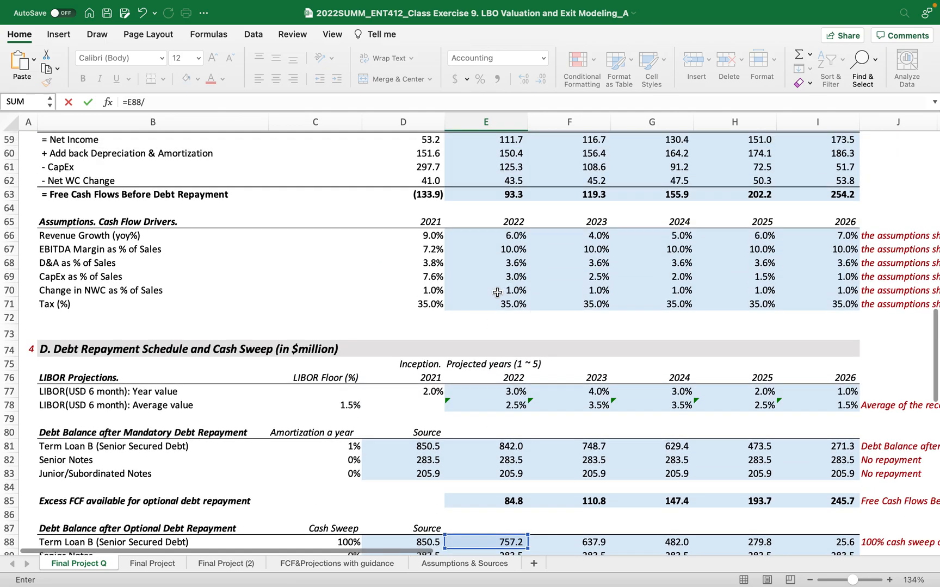
scroll(497, 293, up, 3)
click(480, 202)
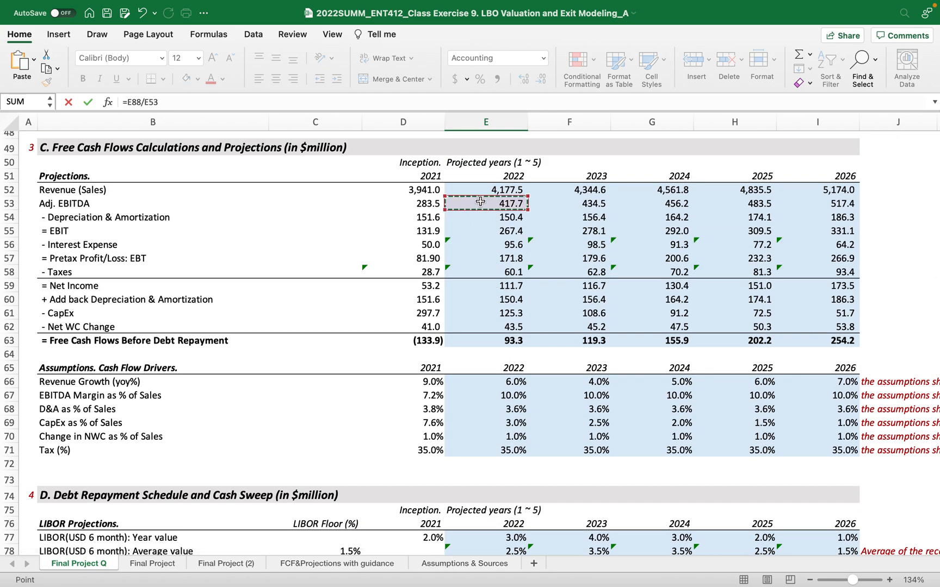
scroll(484, 245, down, 10)
key(ctrl+Return)
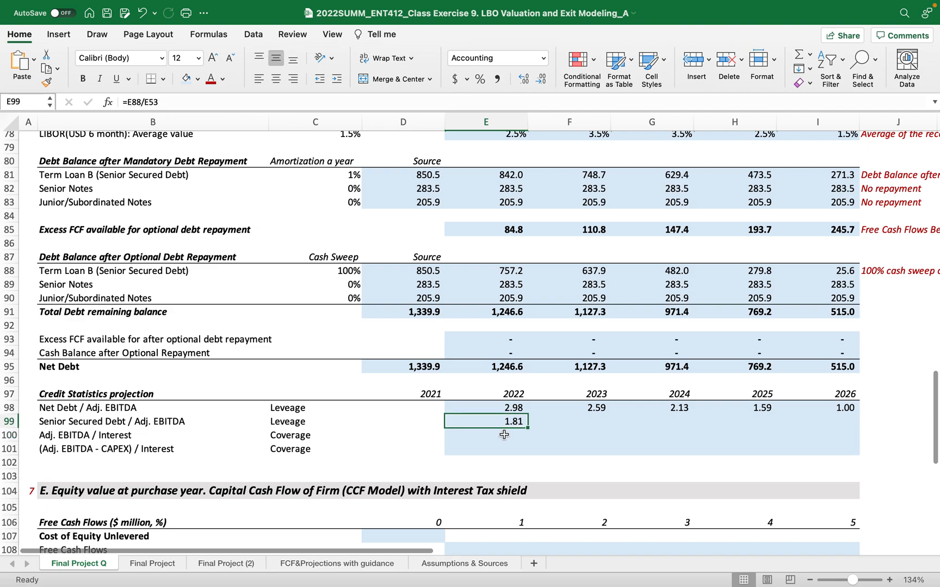
drag(527, 428, 851, 424)
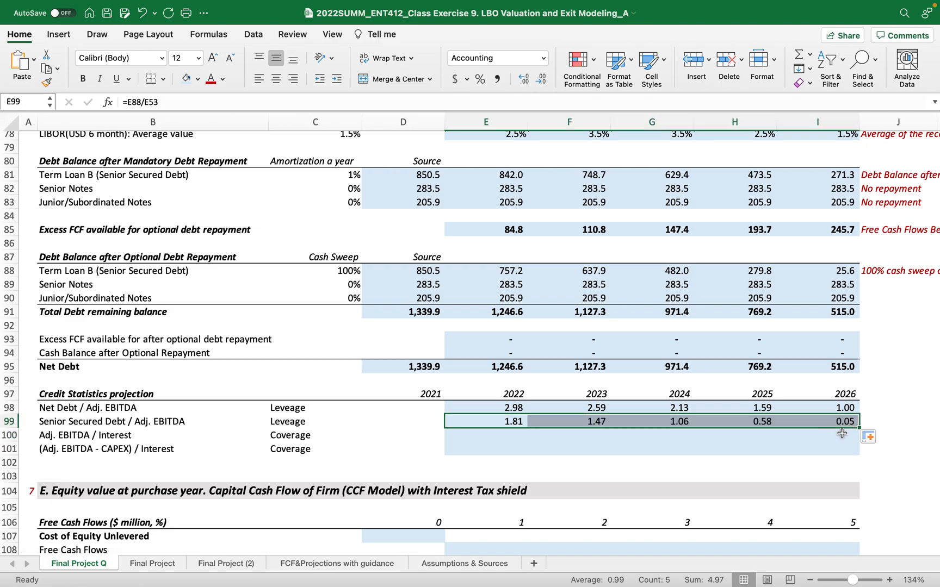
Examine the 2026 Senior Secured Debt / Adj. EBITDA formula and compare the Term Loan B balance at inception with its 2026 balance.
click(835, 423)
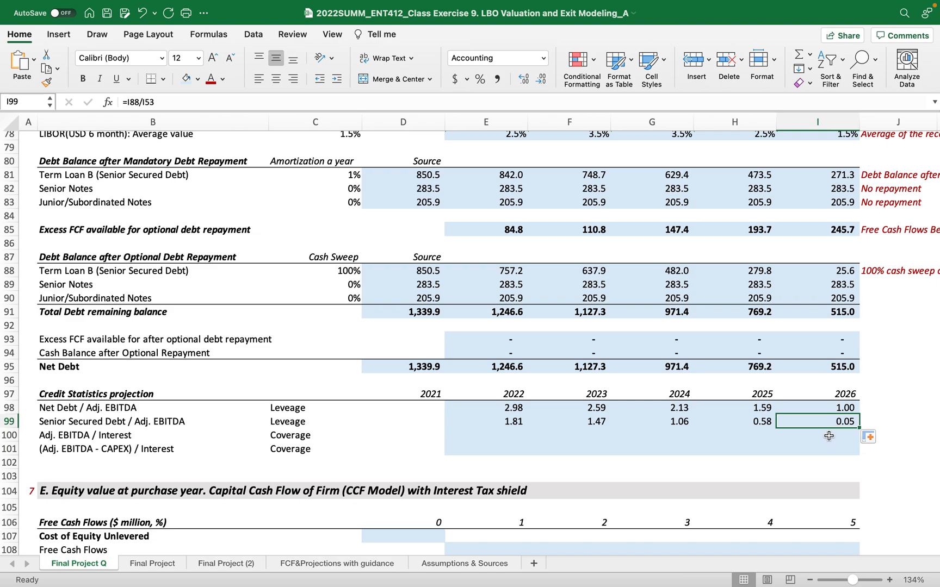
scroll(830, 347, up, 2)
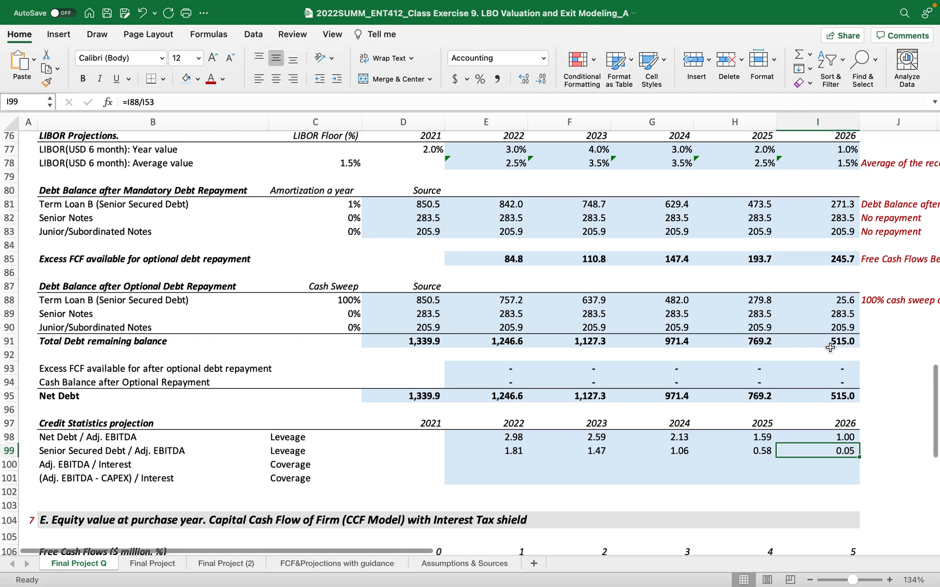
scroll(830, 347, up, 2)
click(835, 333)
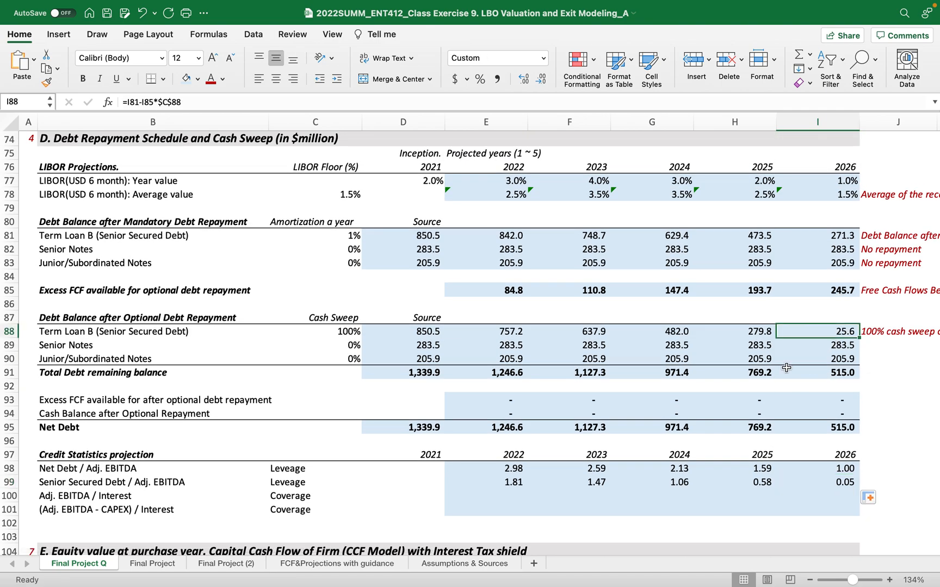
click(411, 341)
click(832, 330)
scroll(300, 418, down, 8)
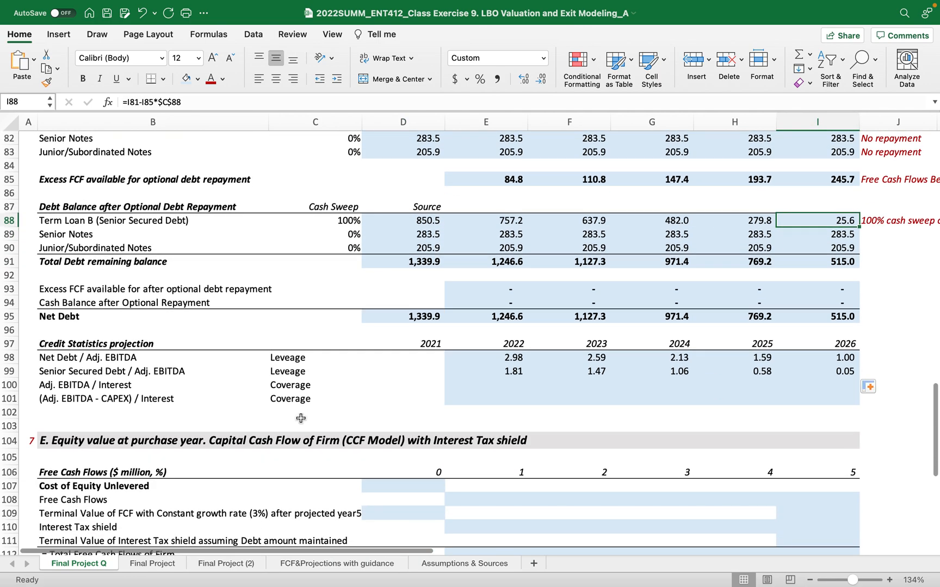
Calculate the 2022 Adj. EBITDA / Interest coverage ratio in E100 as =E53/E56 and fill it across to 2026.
click(504, 386)
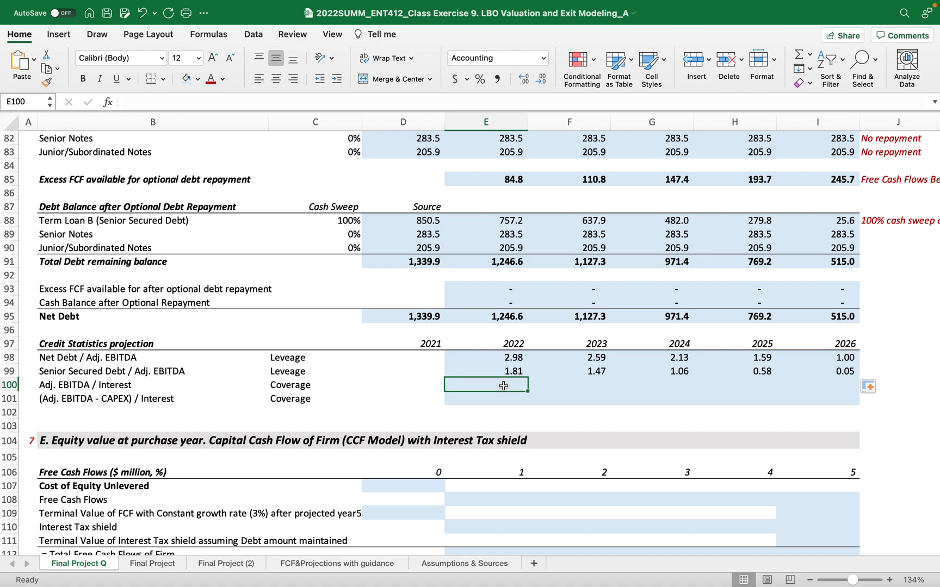
text(=)
scroll(511, 280, up, 10)
scroll(520, 274, up, 3)
click(496, 233)
text(/)
scroll(516, 356, down, 9)
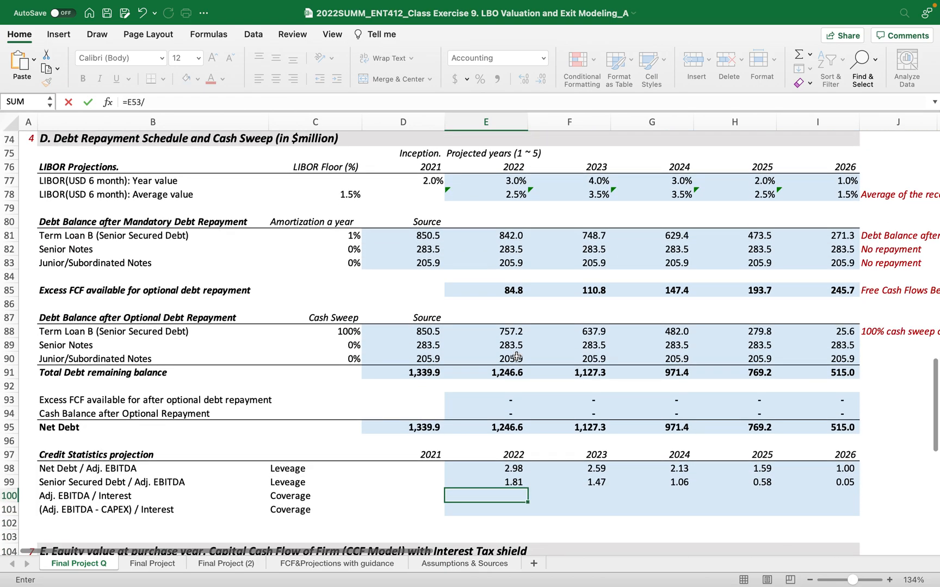
scroll(516, 356, up, 6)
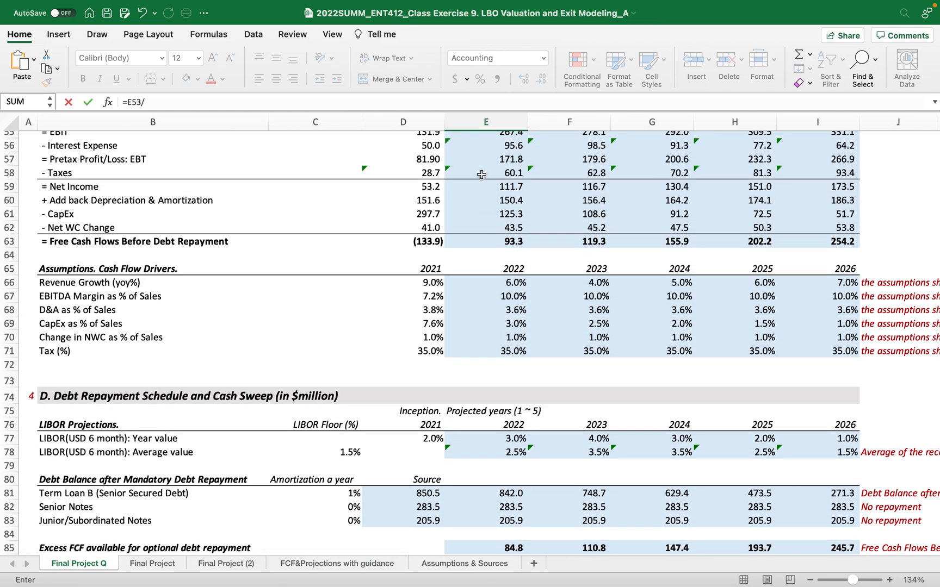
click(499, 147)
key(Return)
scroll(517, 412, down, 3)
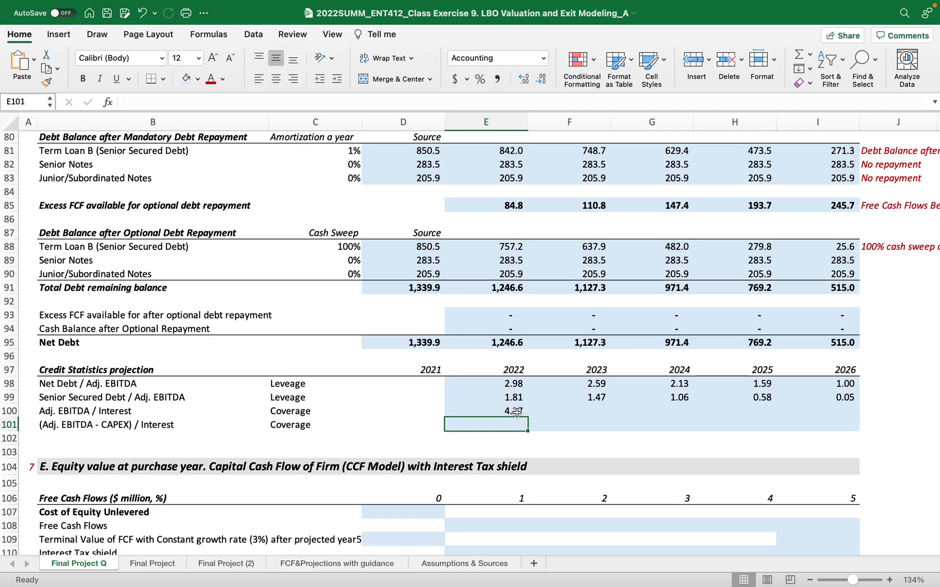
click(511, 409)
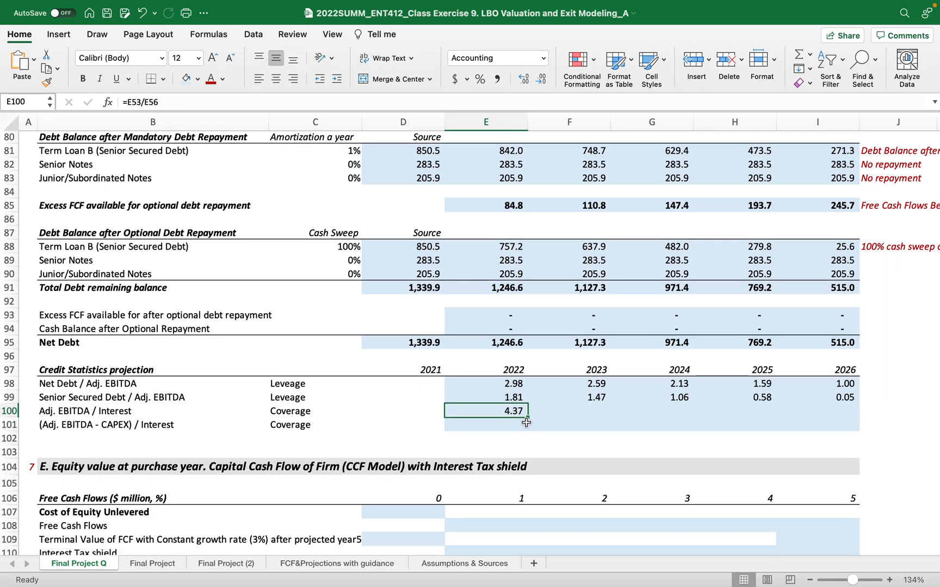
drag(529, 417, 829, 416)
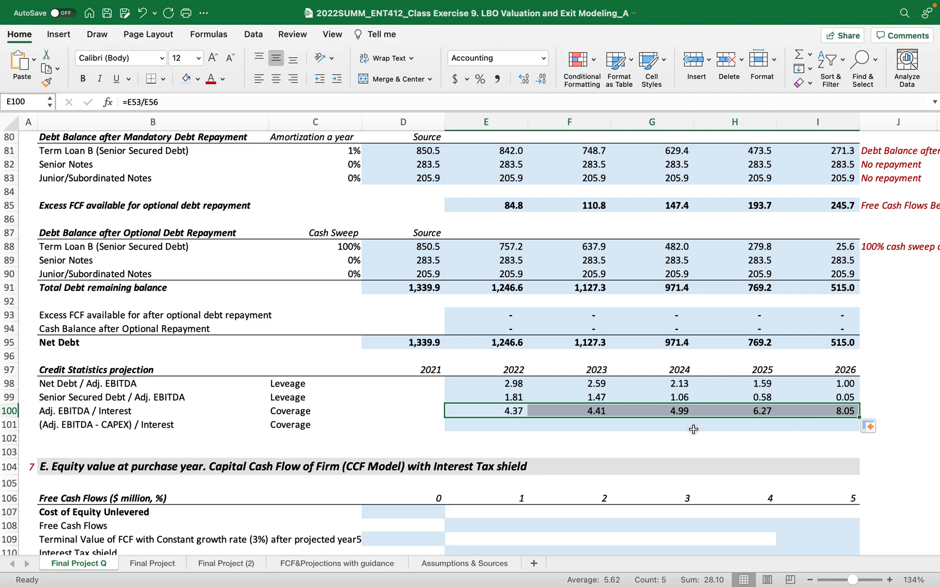
Calculate the 2022 (Adj. EBITDA - CAPEX) / Interest coverage ratio in E101 as =(E53-E61)/E56.
click(500, 425)
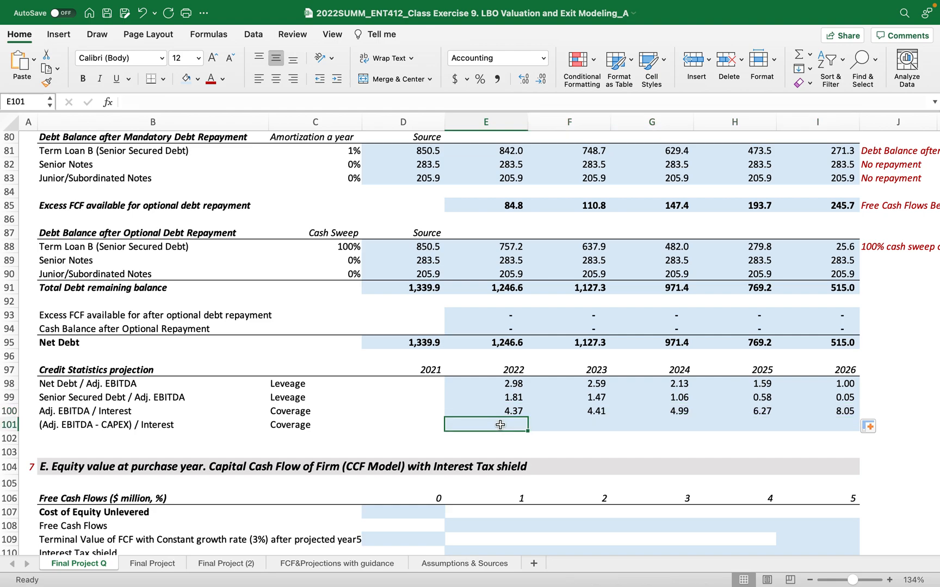
text(=()
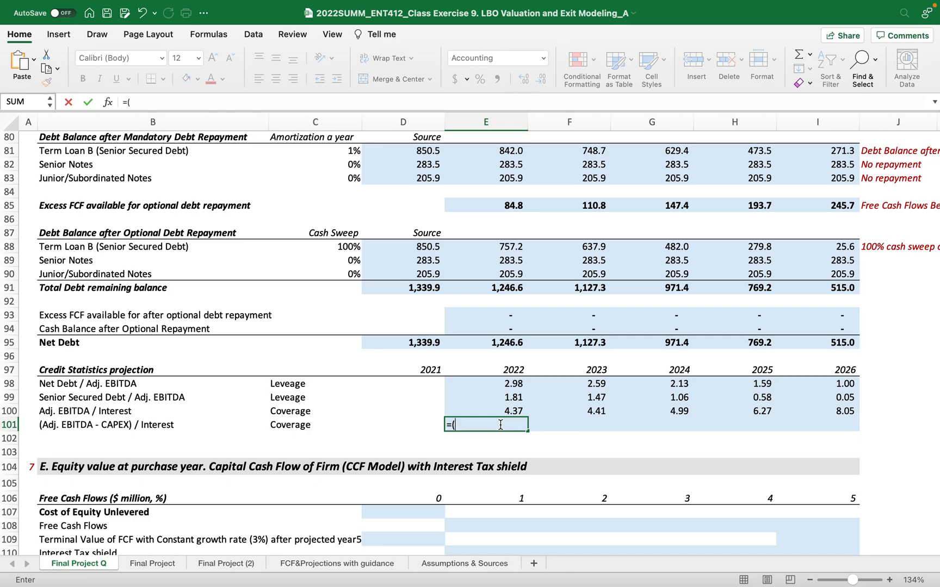
scroll(539, 370, up, 8)
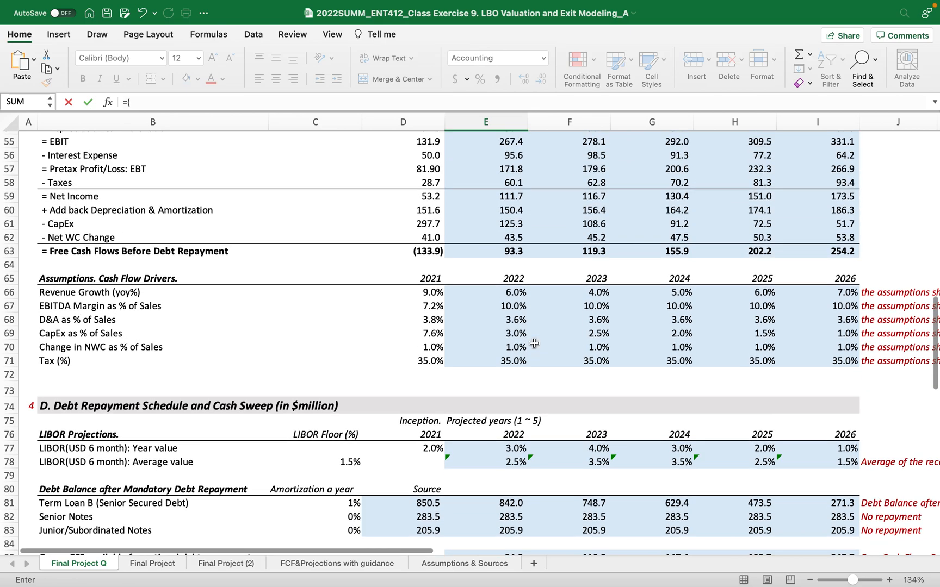
scroll(490, 380, up, 2)
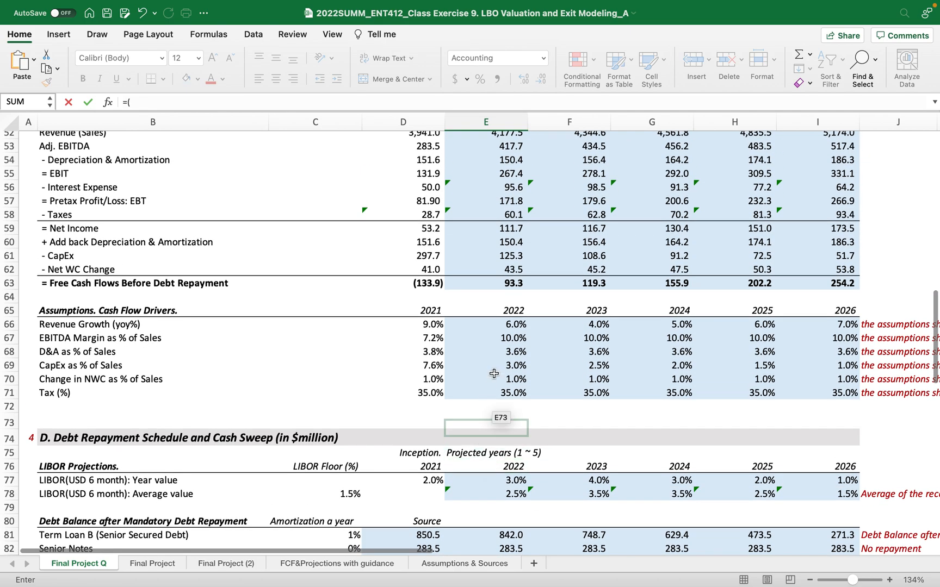
click(500, 147)
text(-)
scroll(534, 313, down, 5)
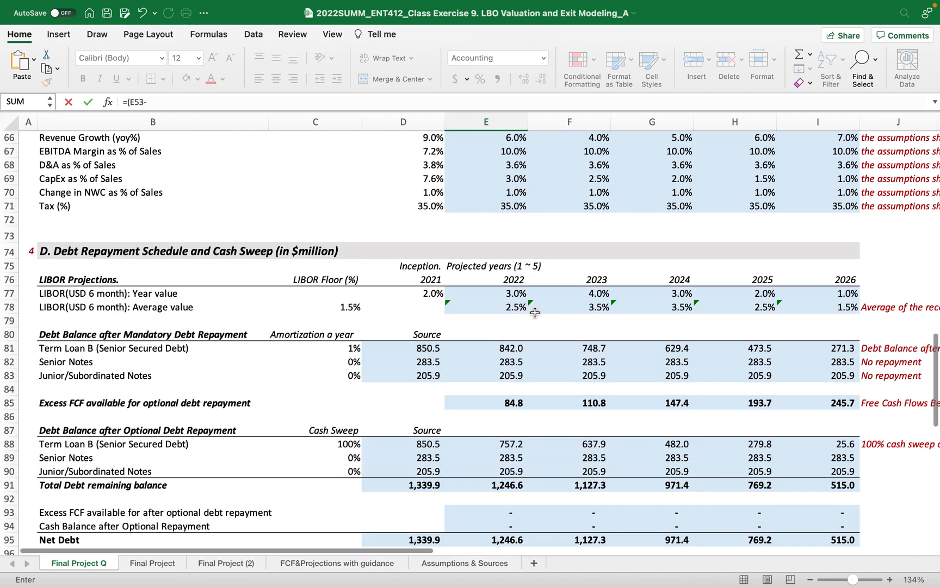
scroll(534, 313, down, 3)
scroll(535, 312, up, 4)
scroll(535, 313, up, 2)
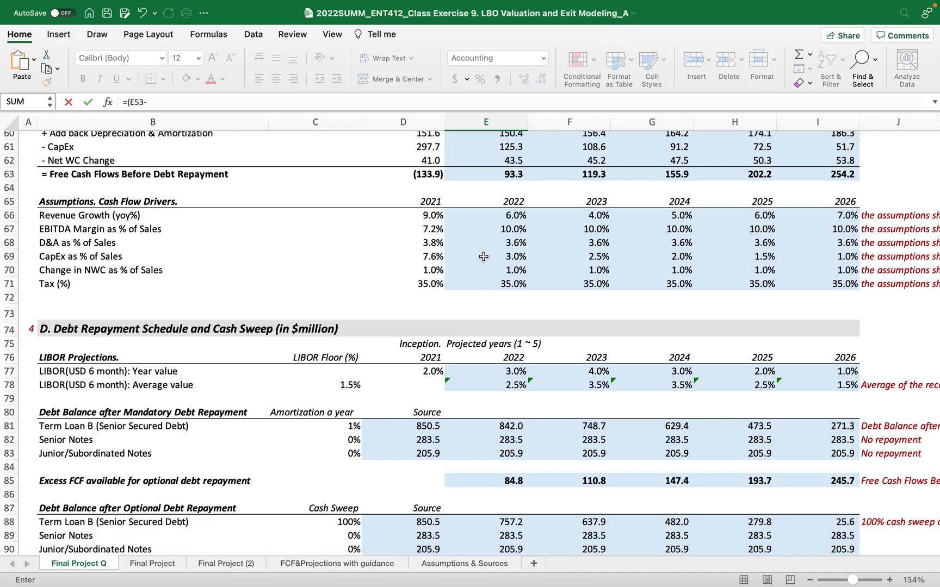
scroll(497, 275, up, 2)
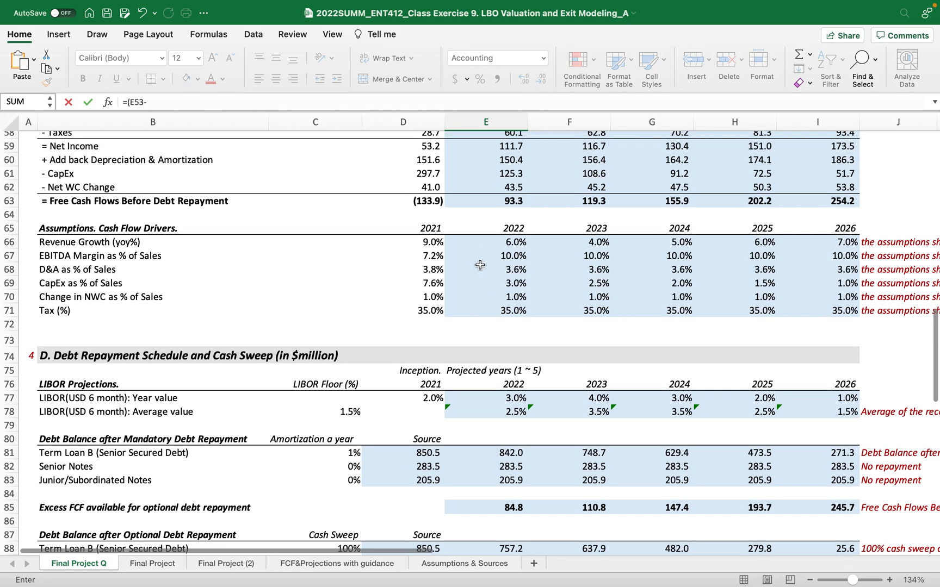
click(494, 174)
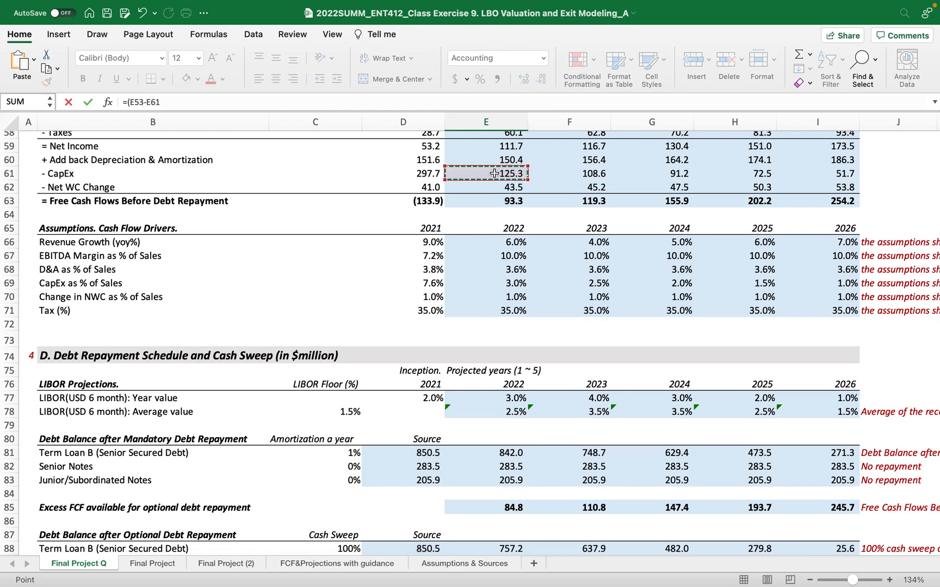
text()/)
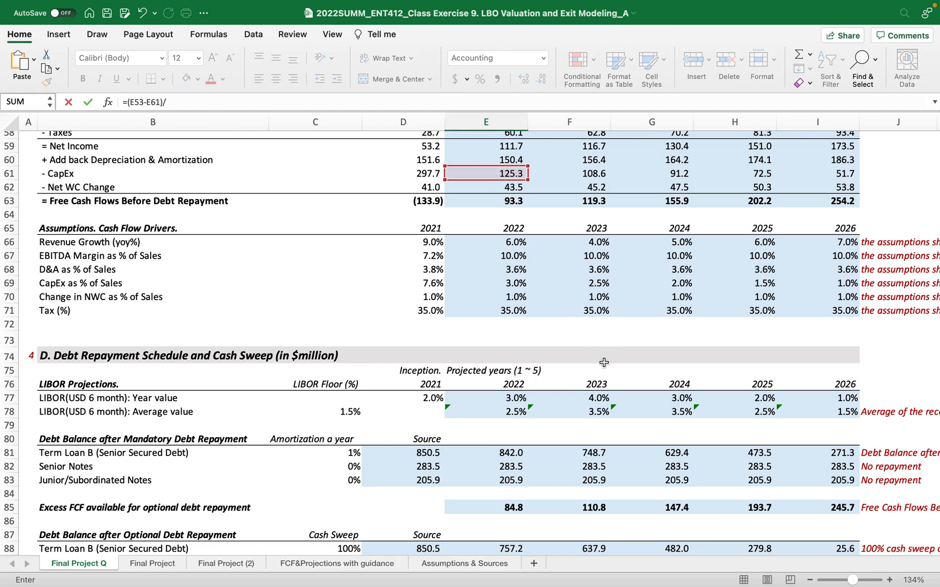
scroll(512, 339, up, 3)
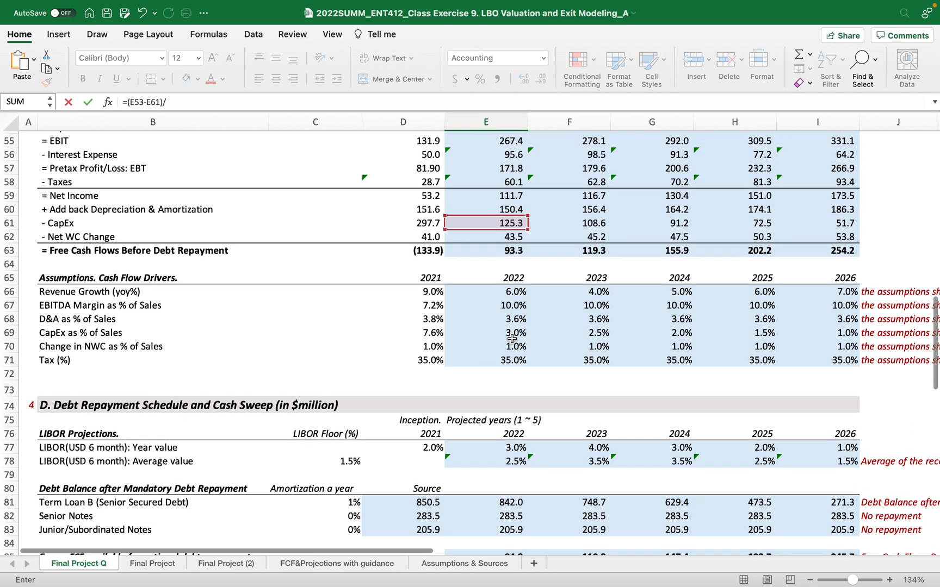
click(487, 155)
key(Return)
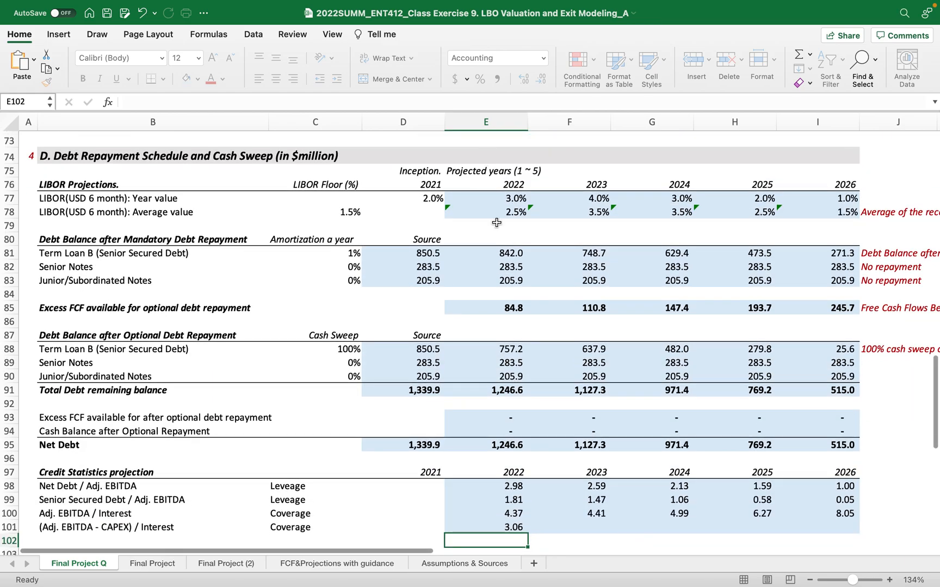
Fill the (Adj. EBITDA - CAPEX) / Interest formula from E101 across to 2026.
scroll(544, 429, down, 2)
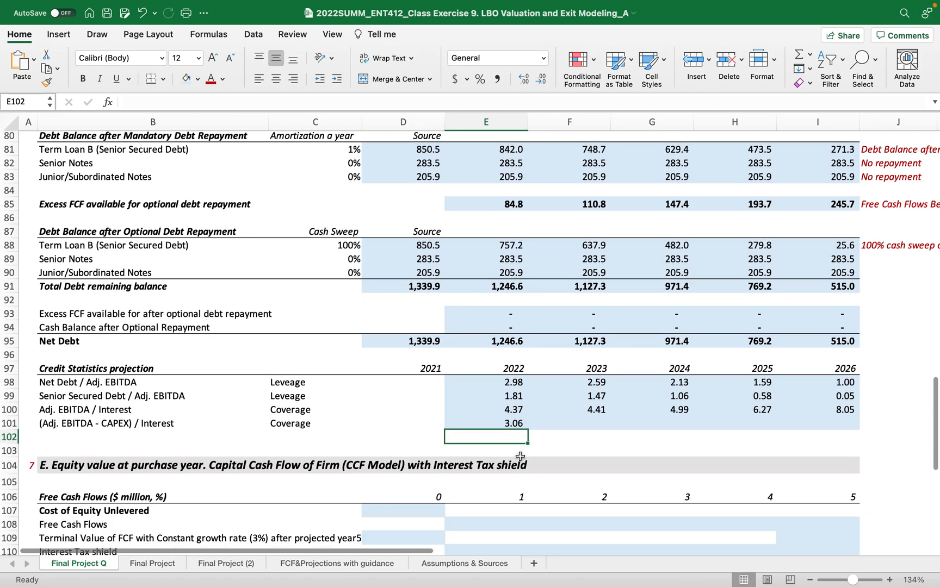
click(485, 419)
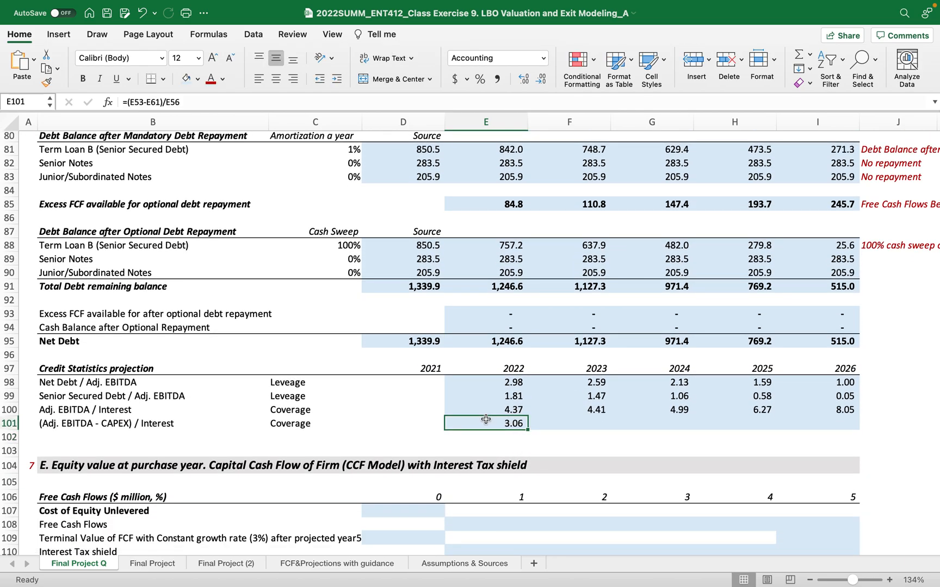
drag(528, 430, 869, 431)
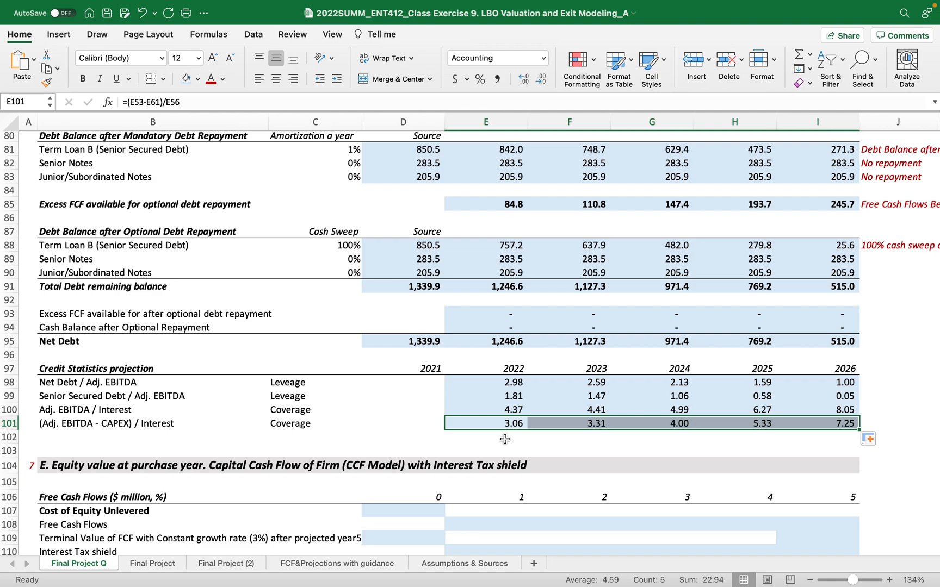
Review the completed debt schedule and credit statistics, and look over the Exit year block in the Transaction Assumptions section.
click(497, 402)
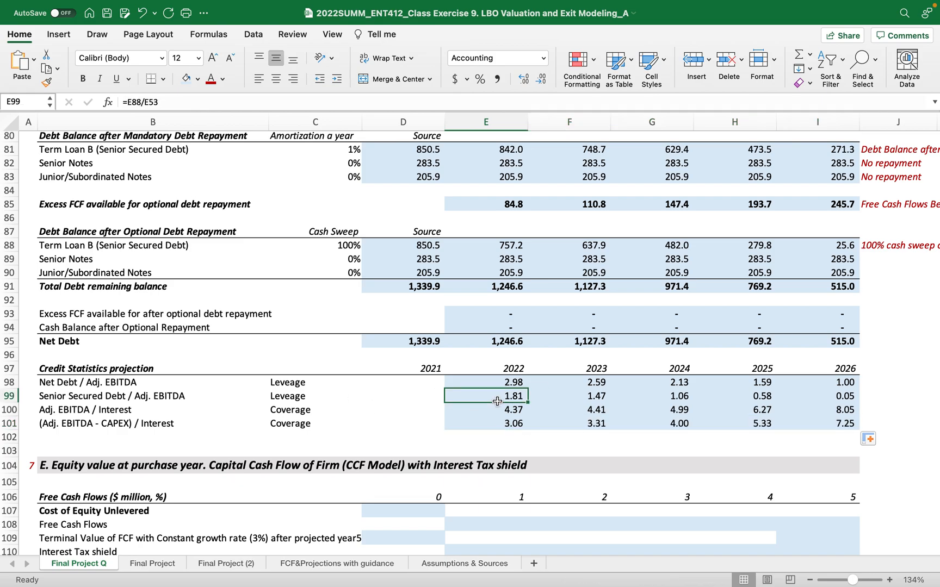
scroll(497, 401, up, 7)
scroll(497, 401, down, 6)
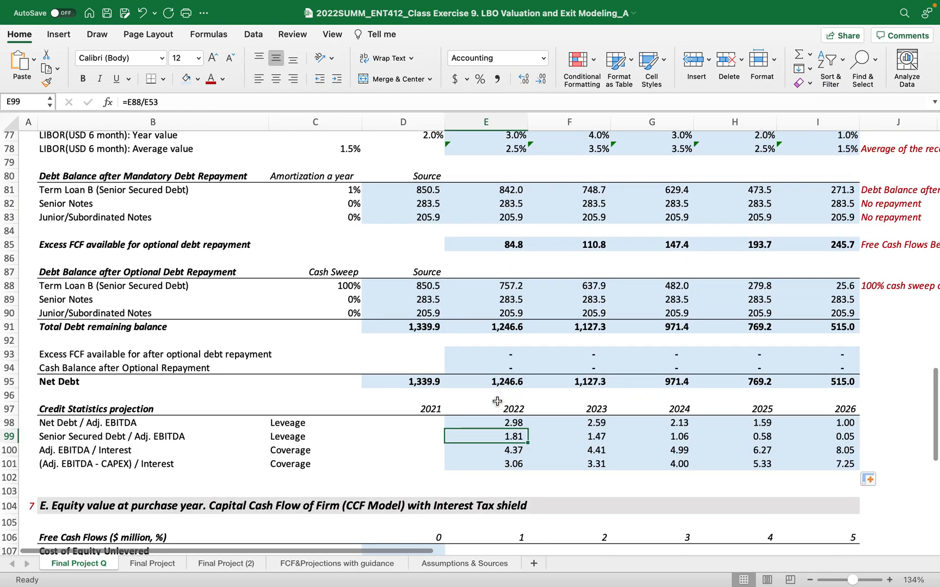
scroll(497, 401, up, 5)
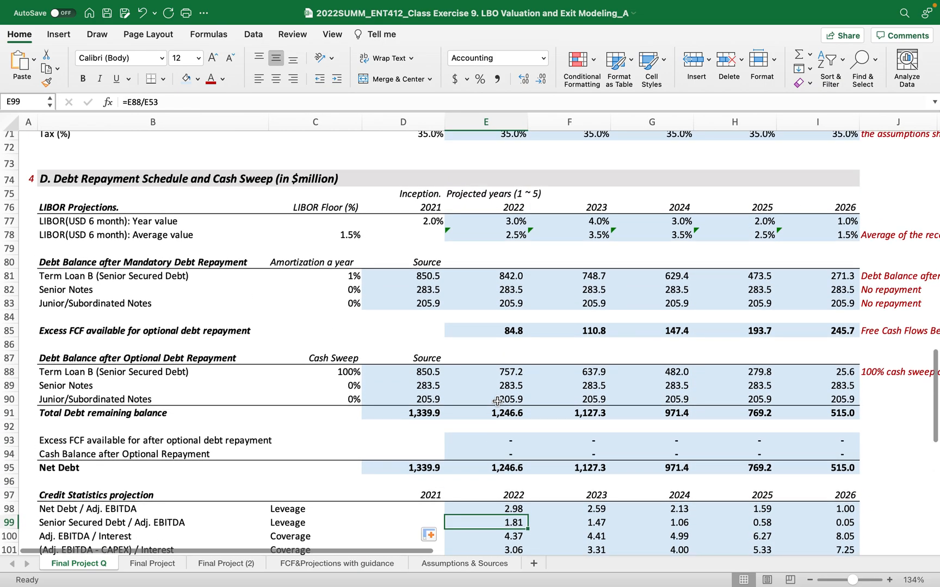
scroll(497, 401, down, 1)
scroll(497, 401, up, 15)
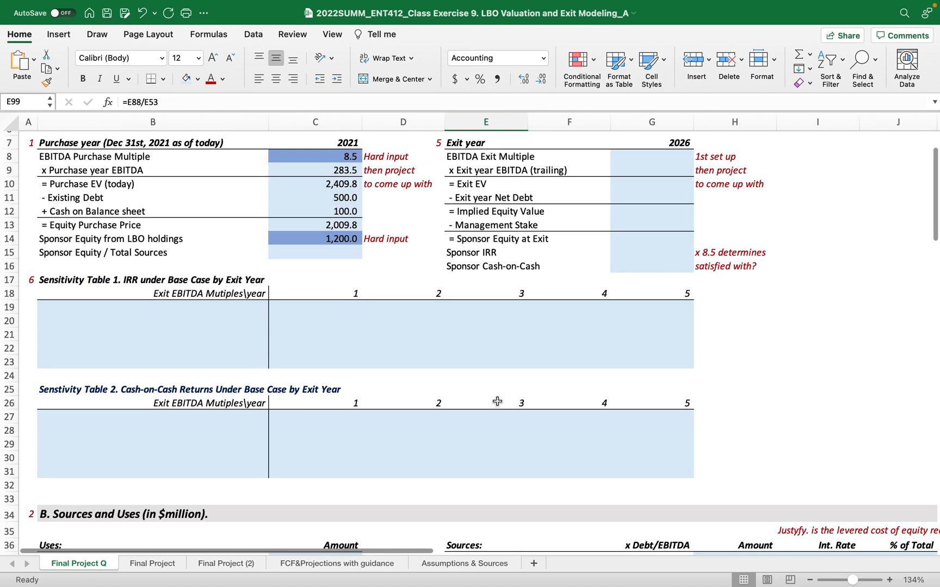
scroll(556, 293, up, 2)
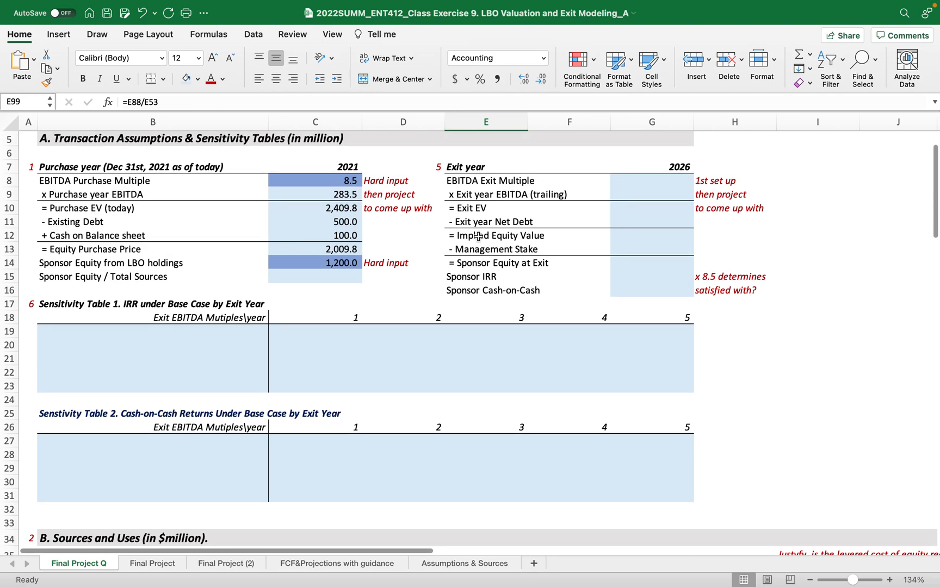